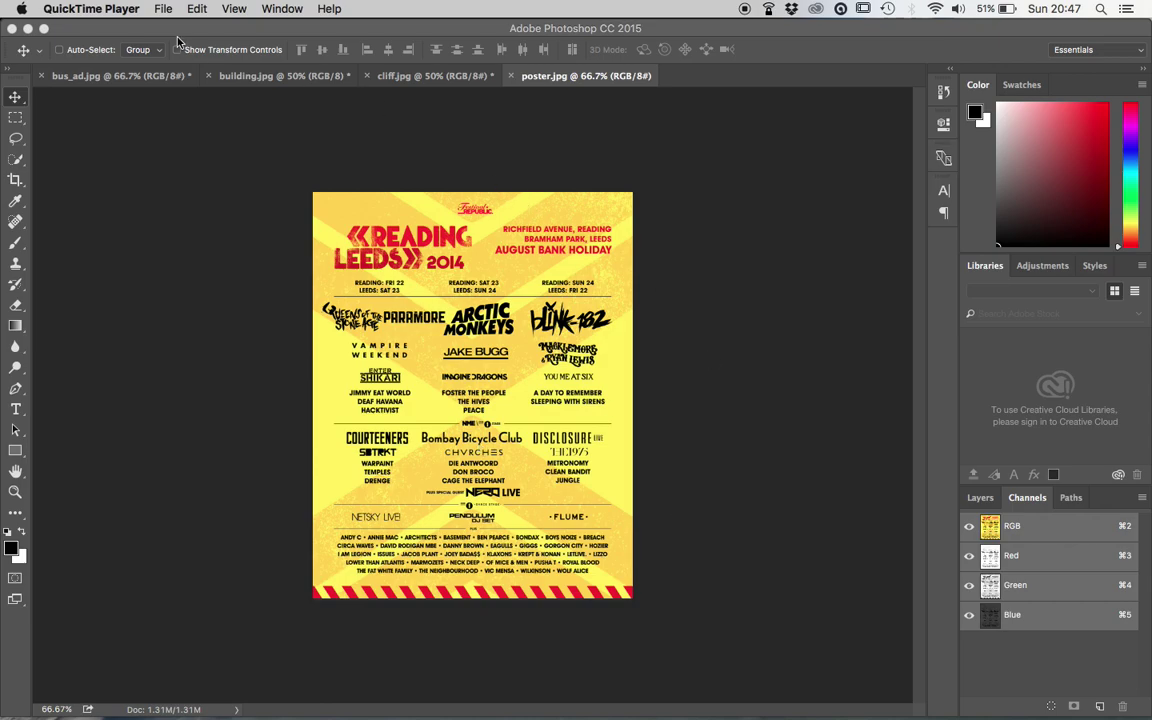
Look through the open bus shelter, skyscraper, cliff texture and Reading Leeds poster documents
left_click(146, 77)
left_click(88, 75)
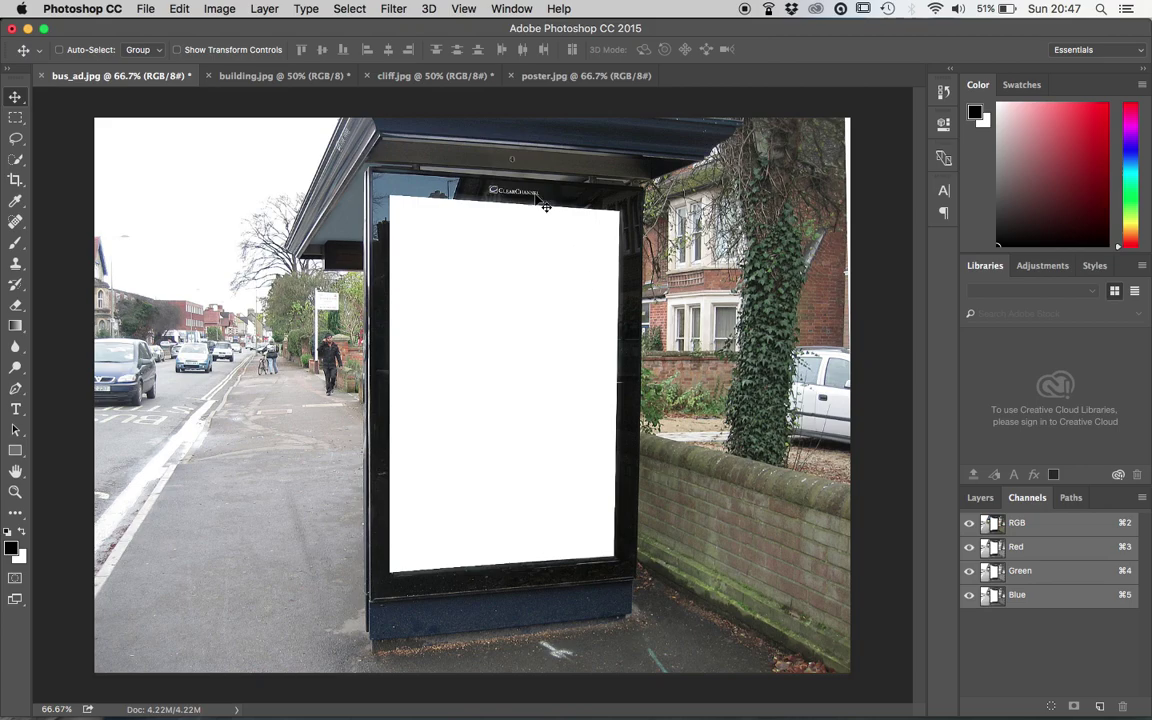
left_click(274, 76)
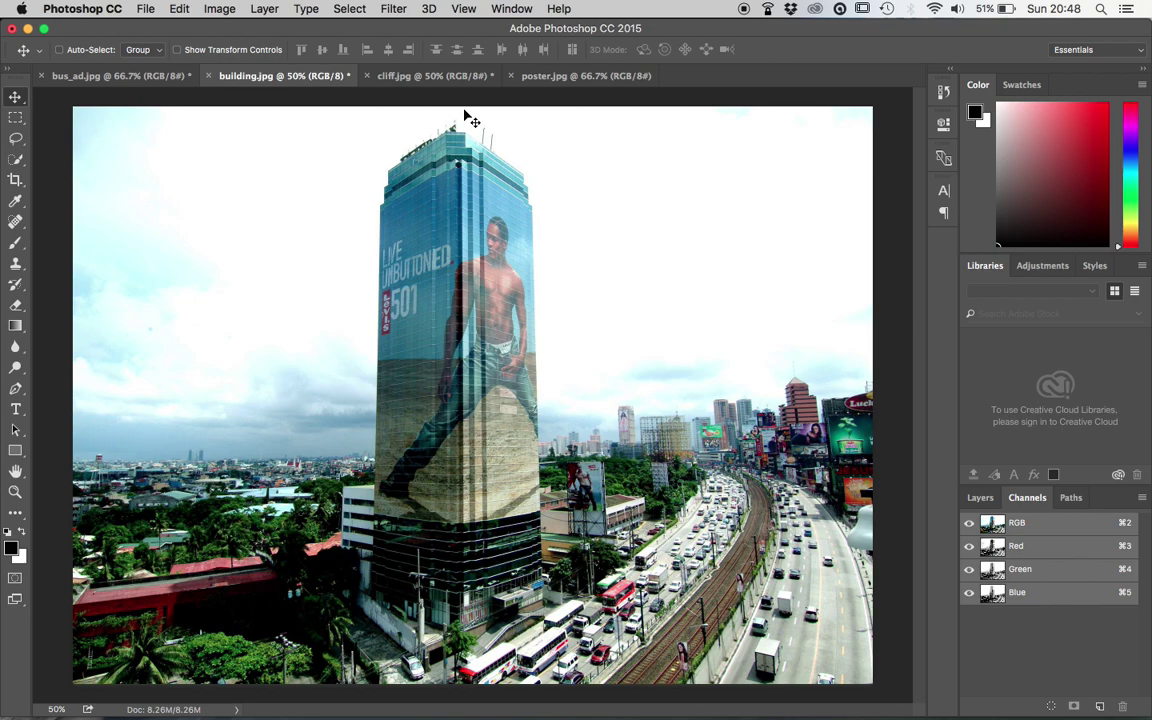
left_click(448, 78)
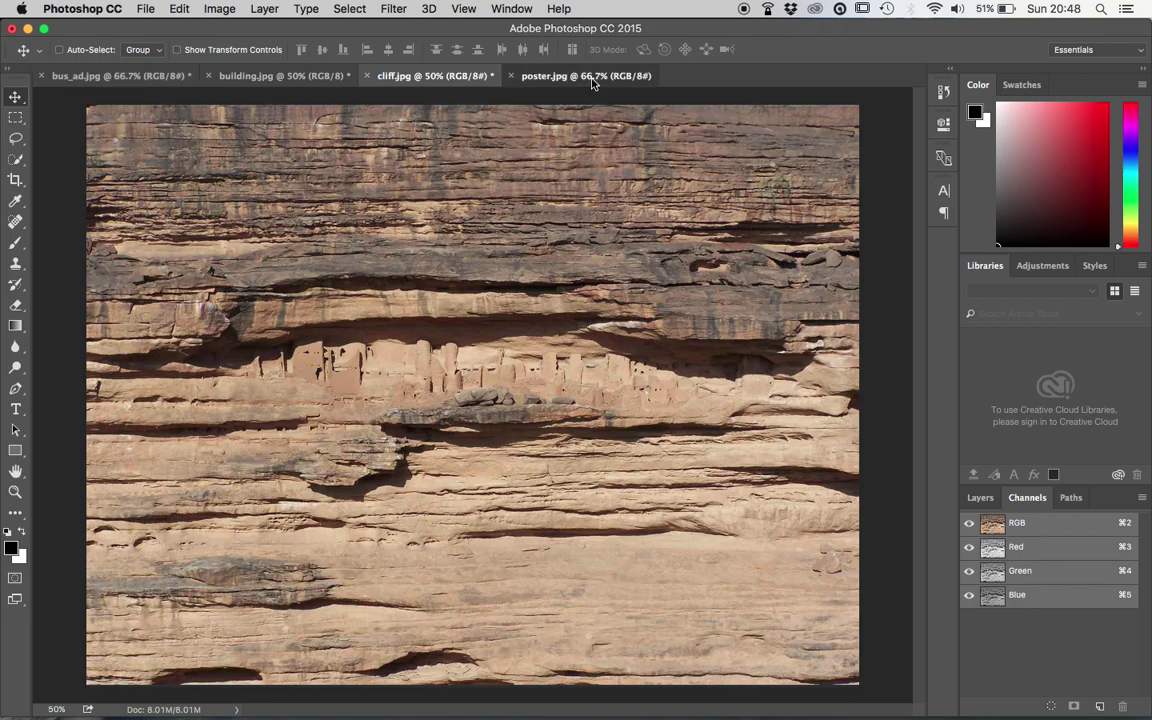
left_click(540, 76)
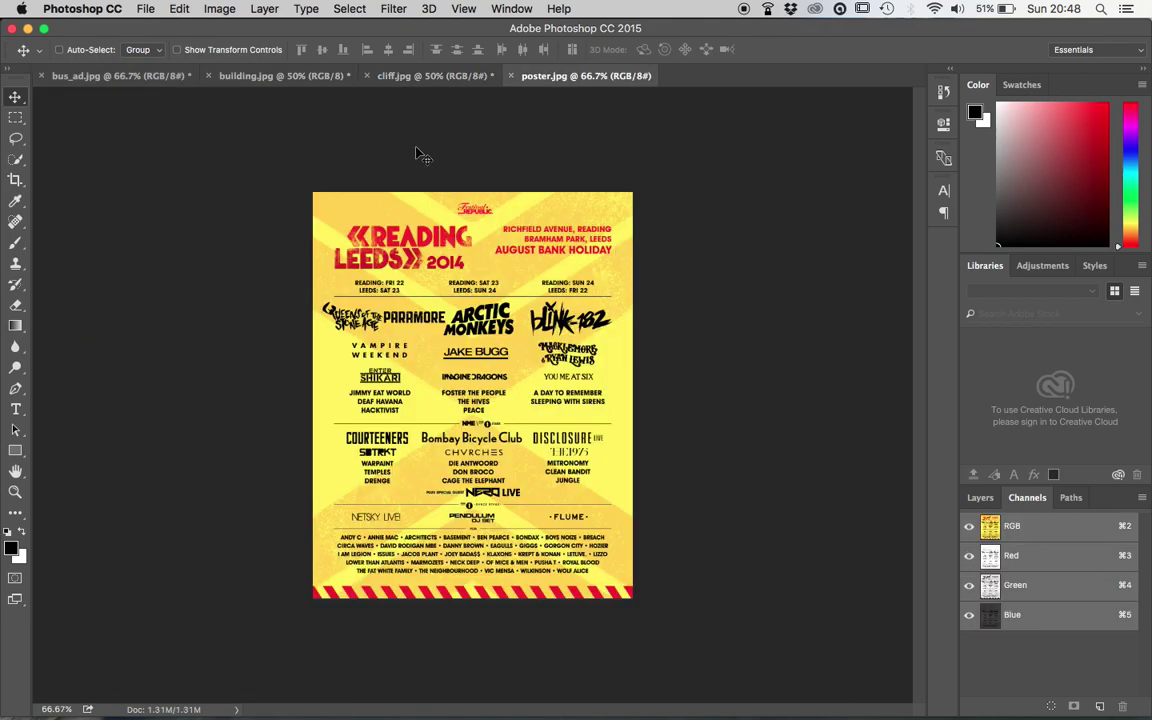
Draw a black 421 × 675 px rectangle over the bus shelter's white poster panel
left_click(120, 76)
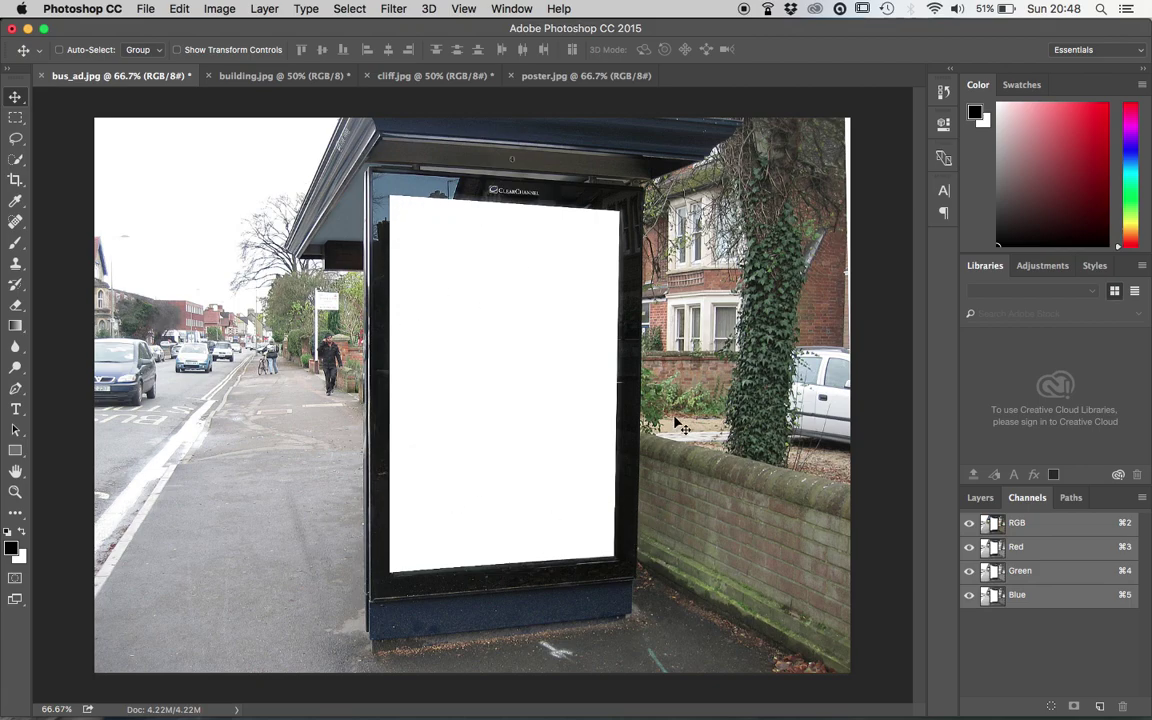
left_click(978, 497)
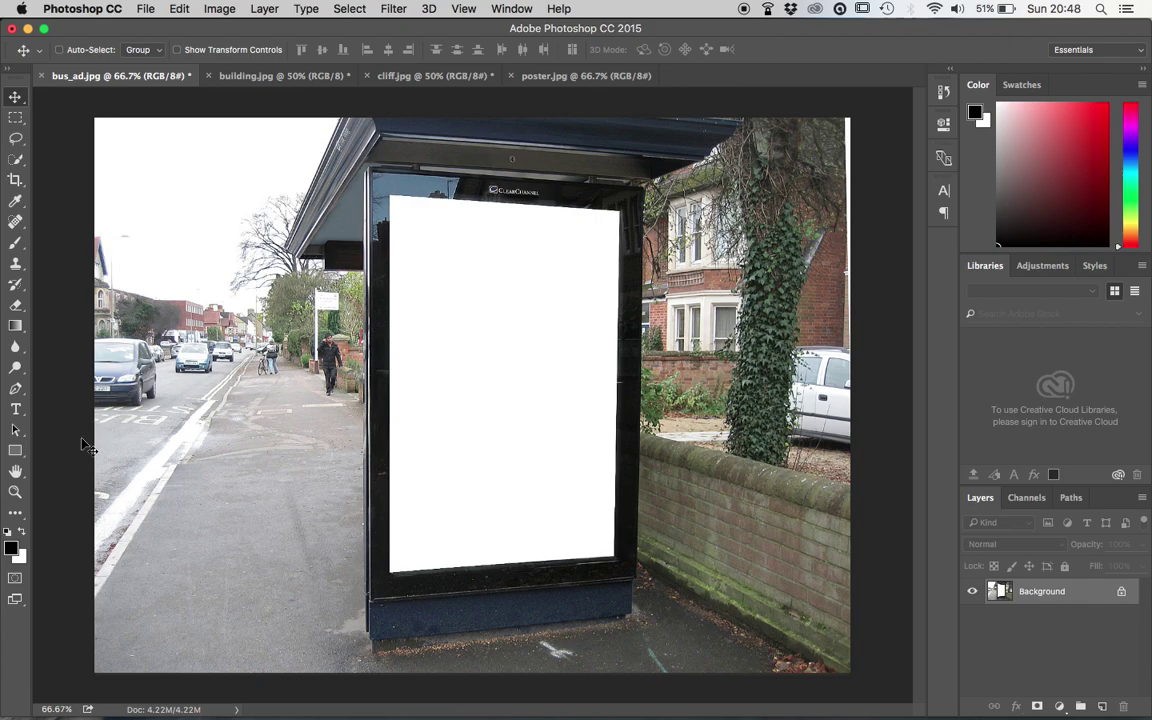
left_click(15, 451)
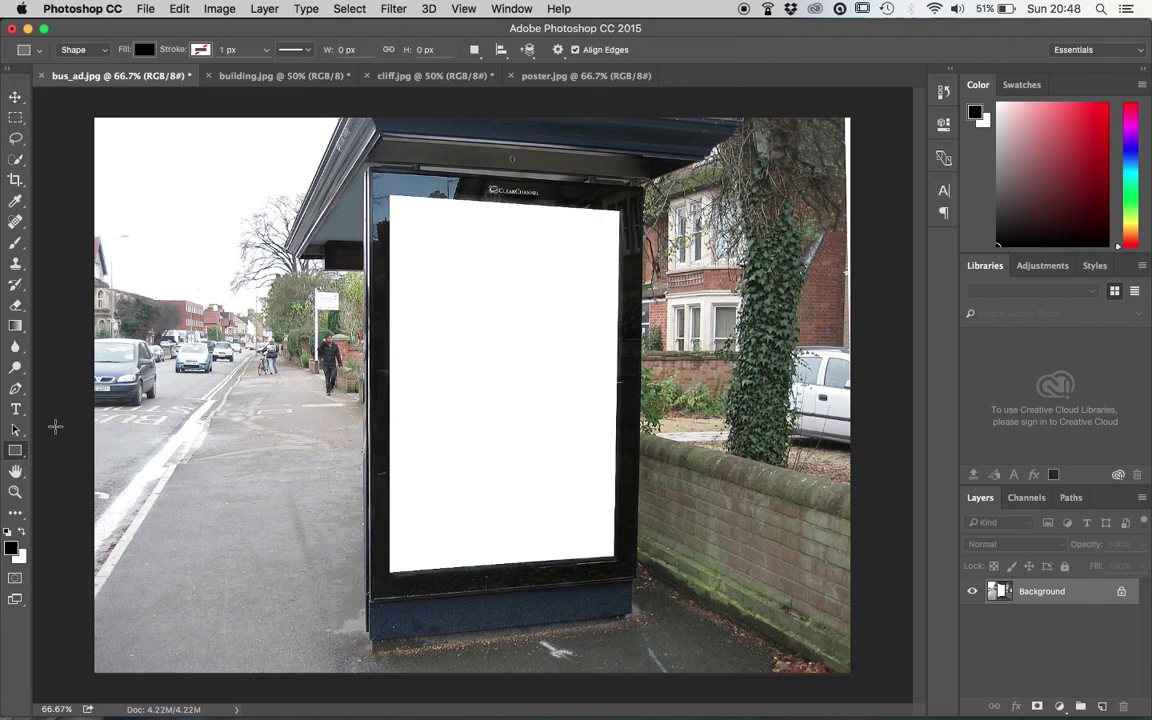
left_click(424, 342)
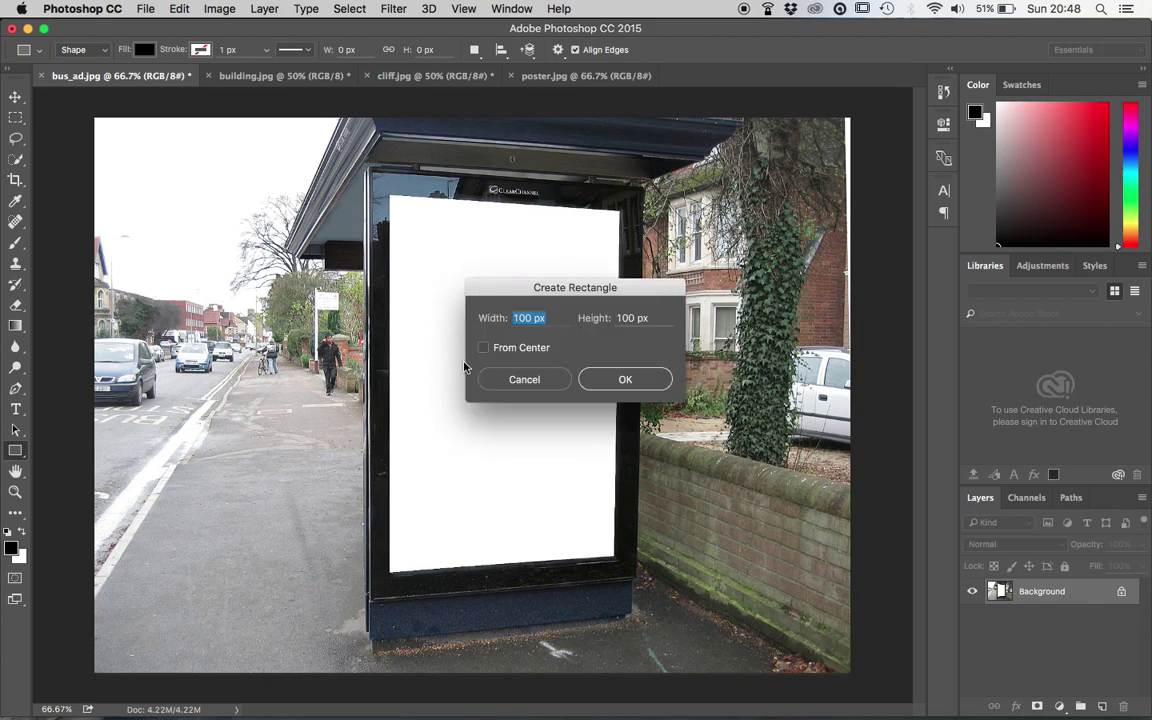
left_click(522, 380)
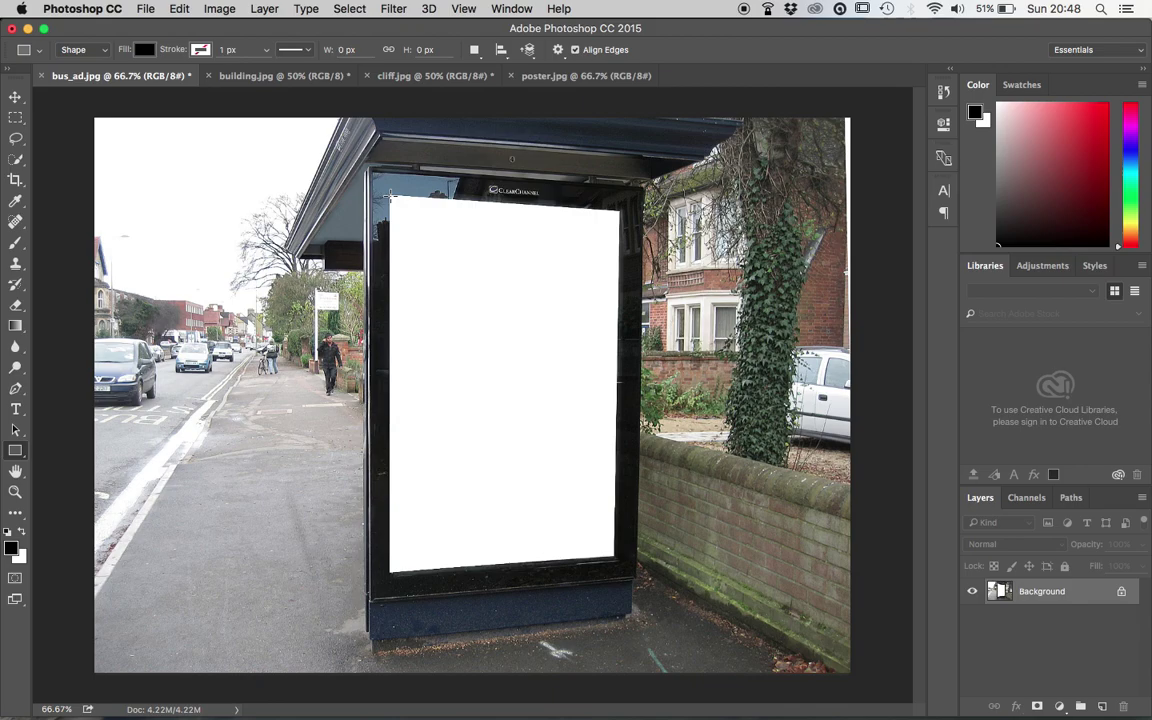
left_click_drag(390, 197, 615, 557)
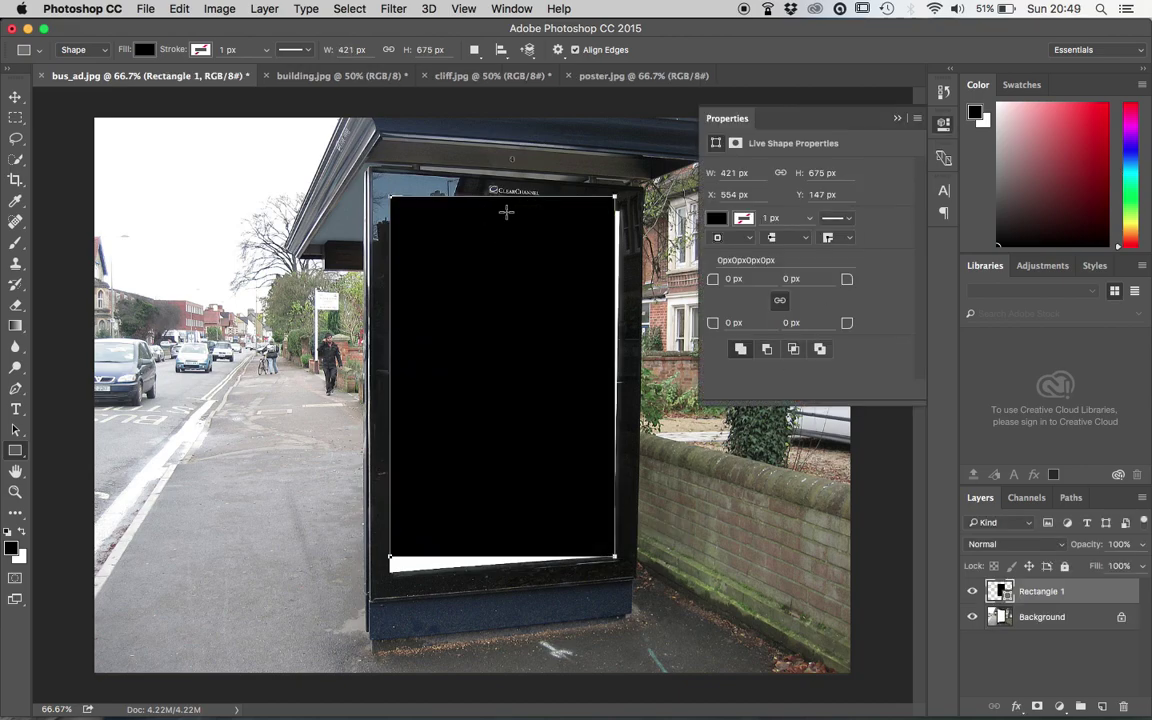
left_click(670, 104)
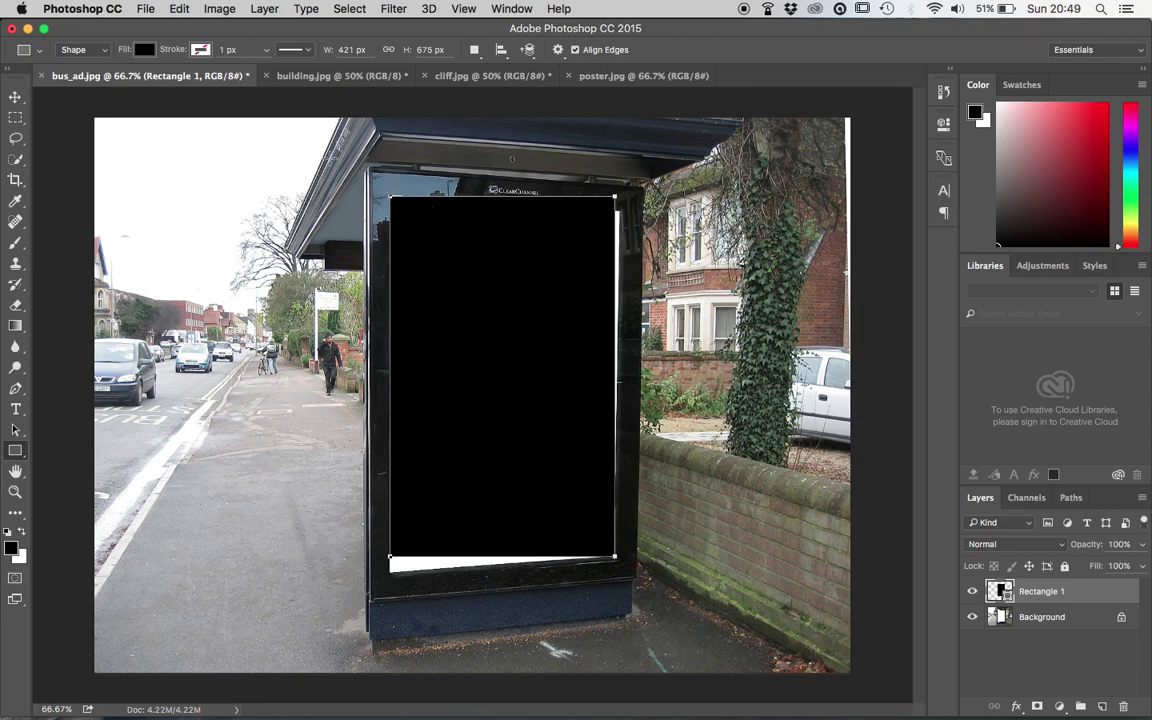
left_click(17, 93)
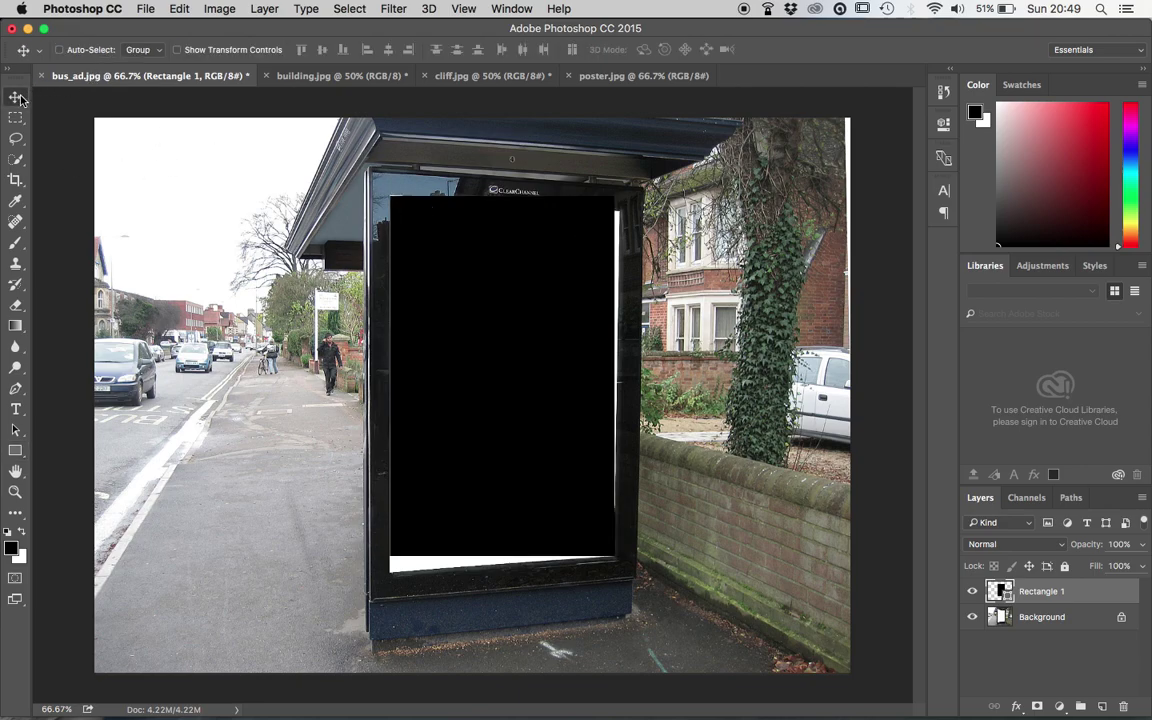
Convert Rectangle 1 to a smart object and open its Rectangle 12.psb contents
right_click(1050, 593)
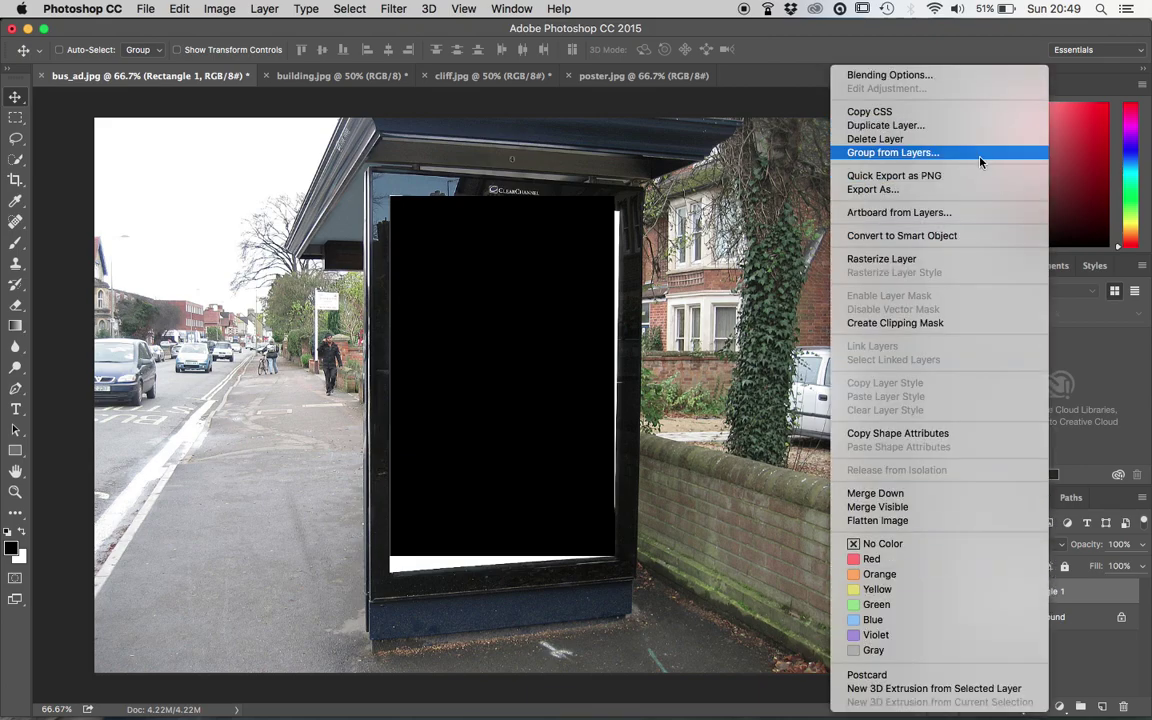
left_click(939, 237)
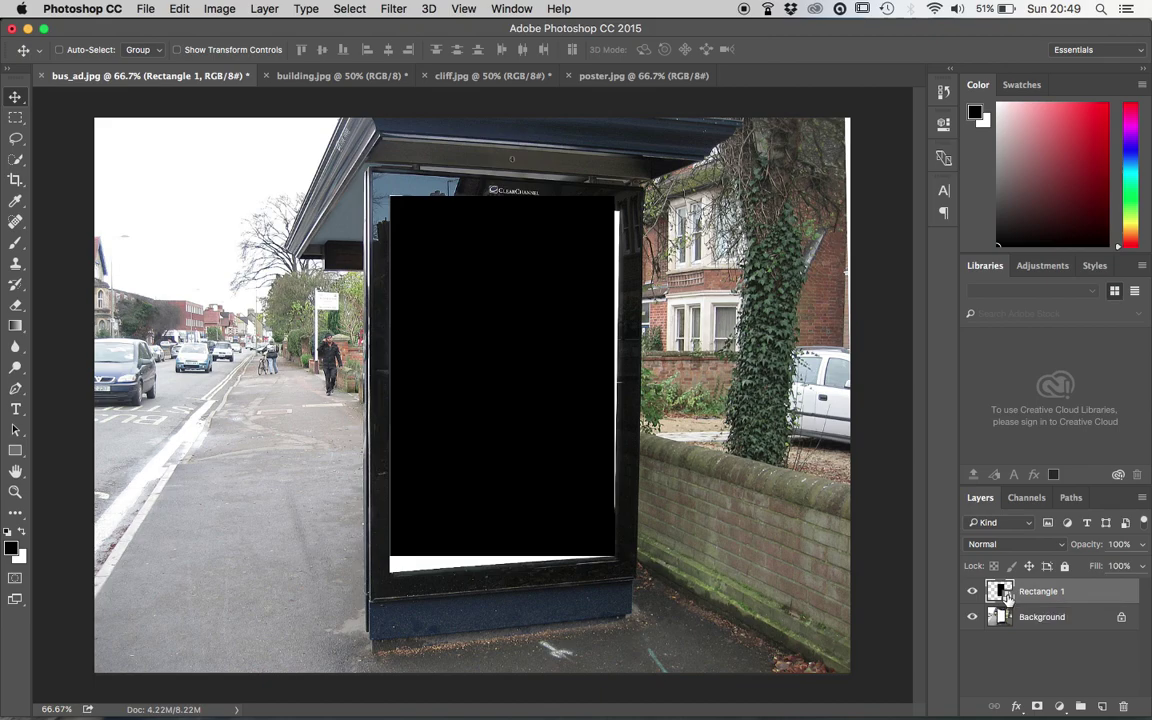
double_click(1000, 592)
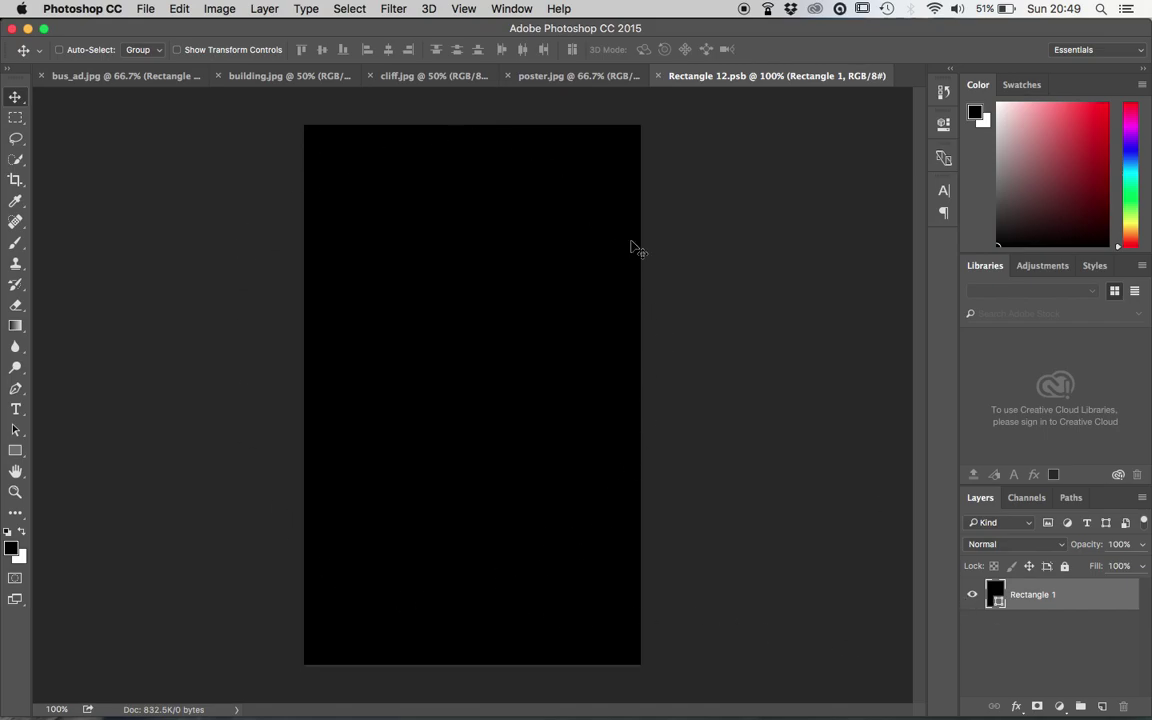
Select all of poster.jpg and copy the Reading Leeds poster
left_click(135, 77)
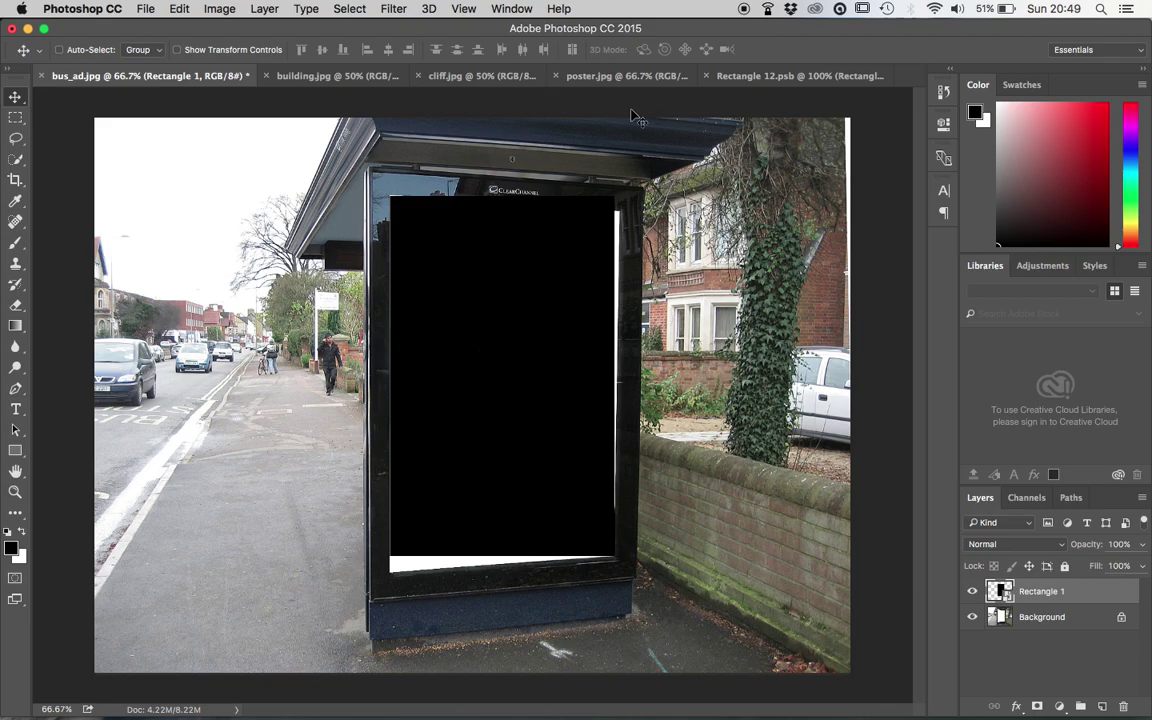
left_click(575, 72)
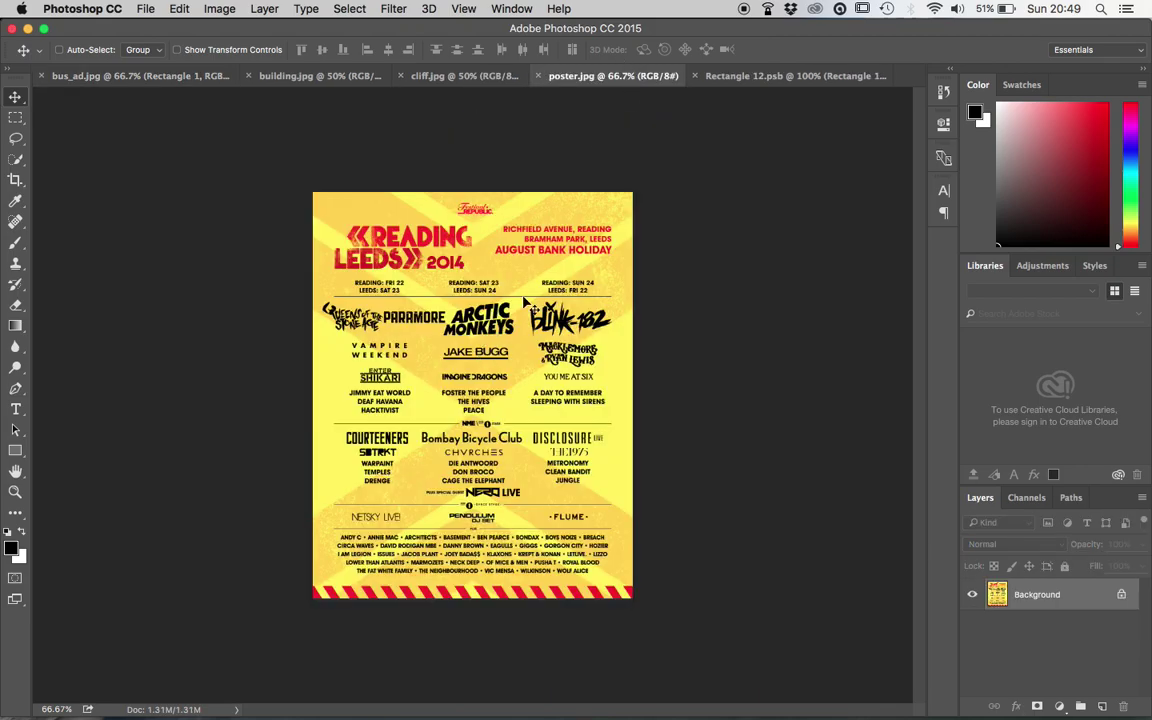
key("super+a")
key("super+c")
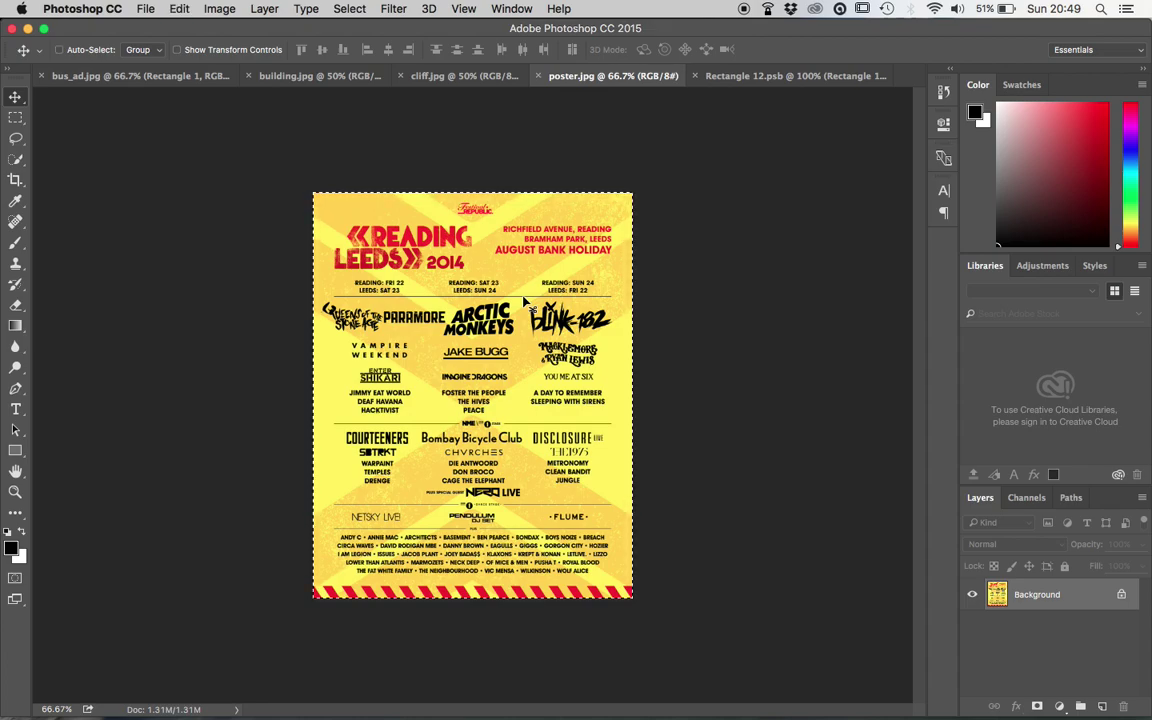
Paste the poster into Rectangle 12.psb as Layer 1 and nudge it left
left_click(746, 77)
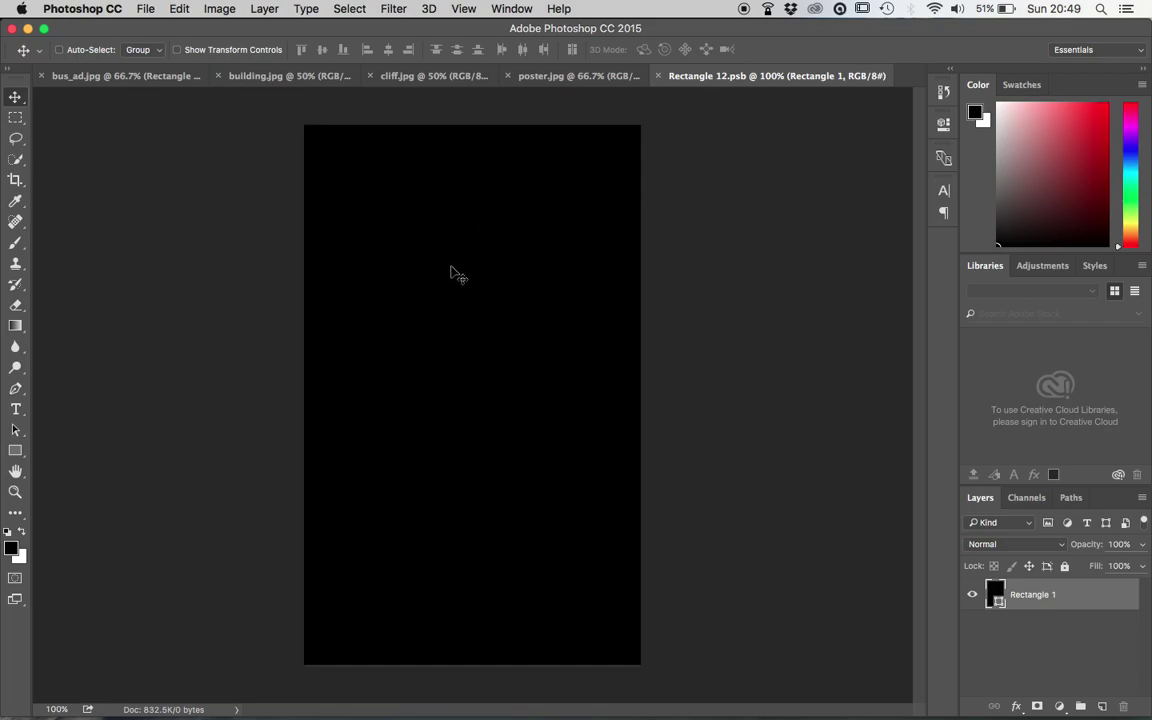
left_click_drag(451, 268, 452, 271)
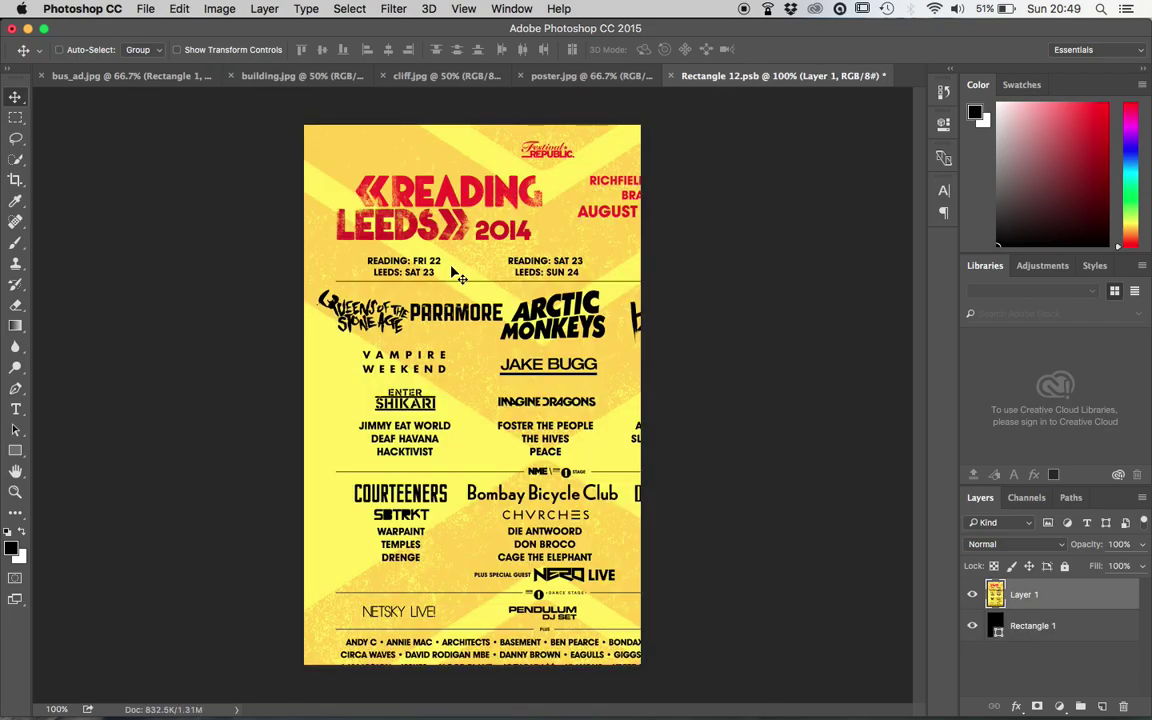
left_click_drag(540, 276, 443, 259)
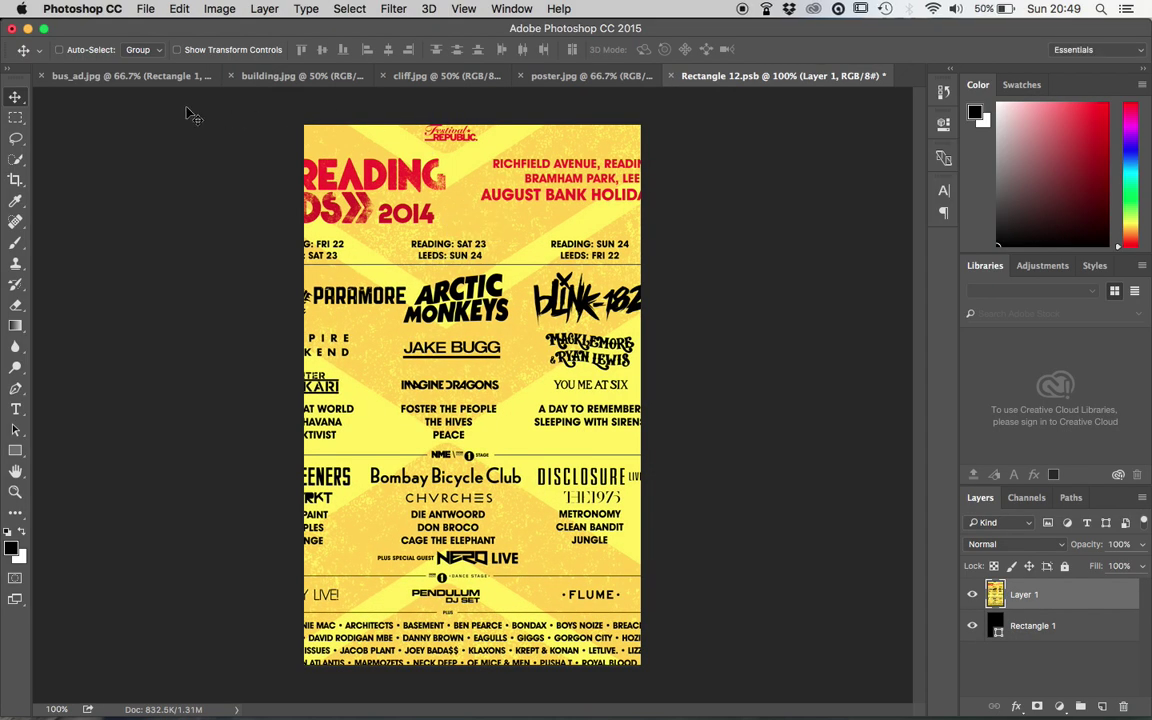
Scale the poster to about 76% to fill the rectangle's width, then save the smart object
left_click(180, 9)
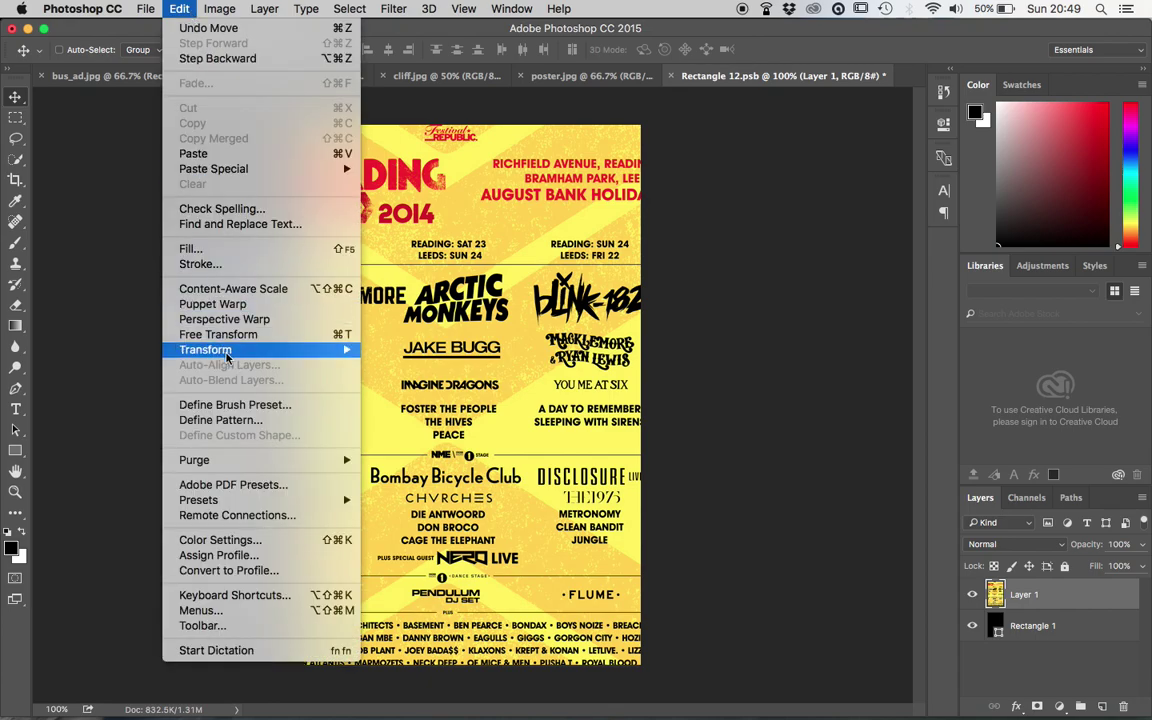
mouse_move(272, 352)
left_click(391, 373)
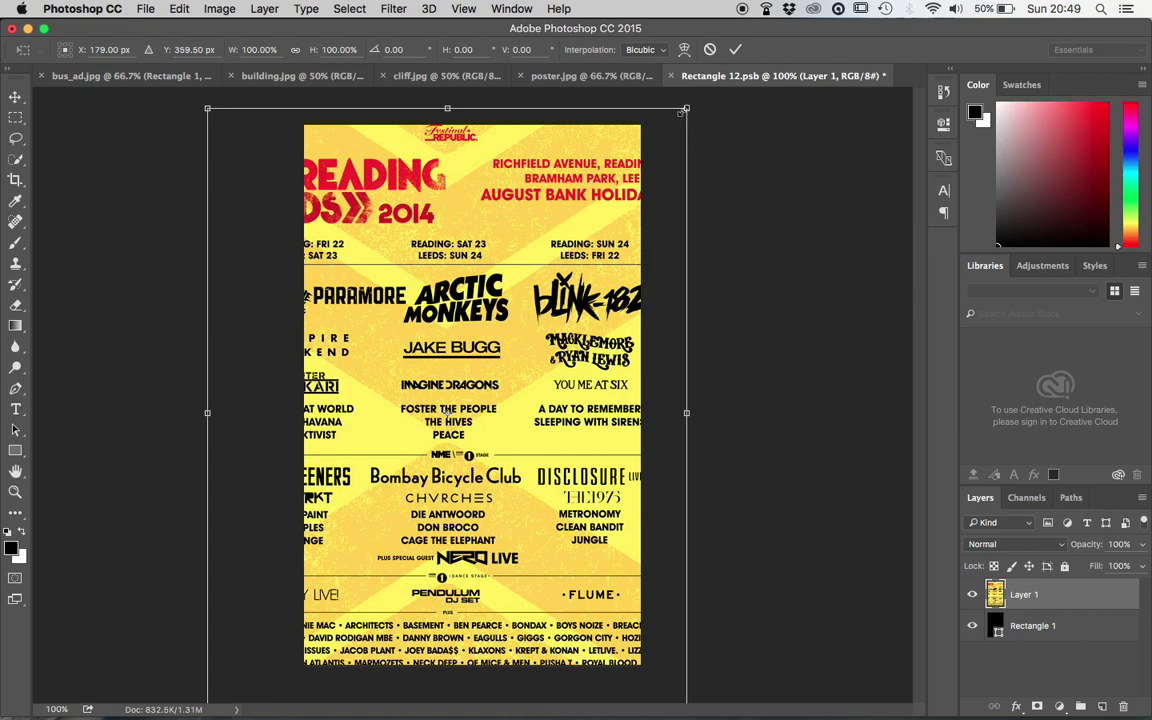
left_click_drag(683, 111, 545, 257)
left_click_drag(390, 455, 476, 371)
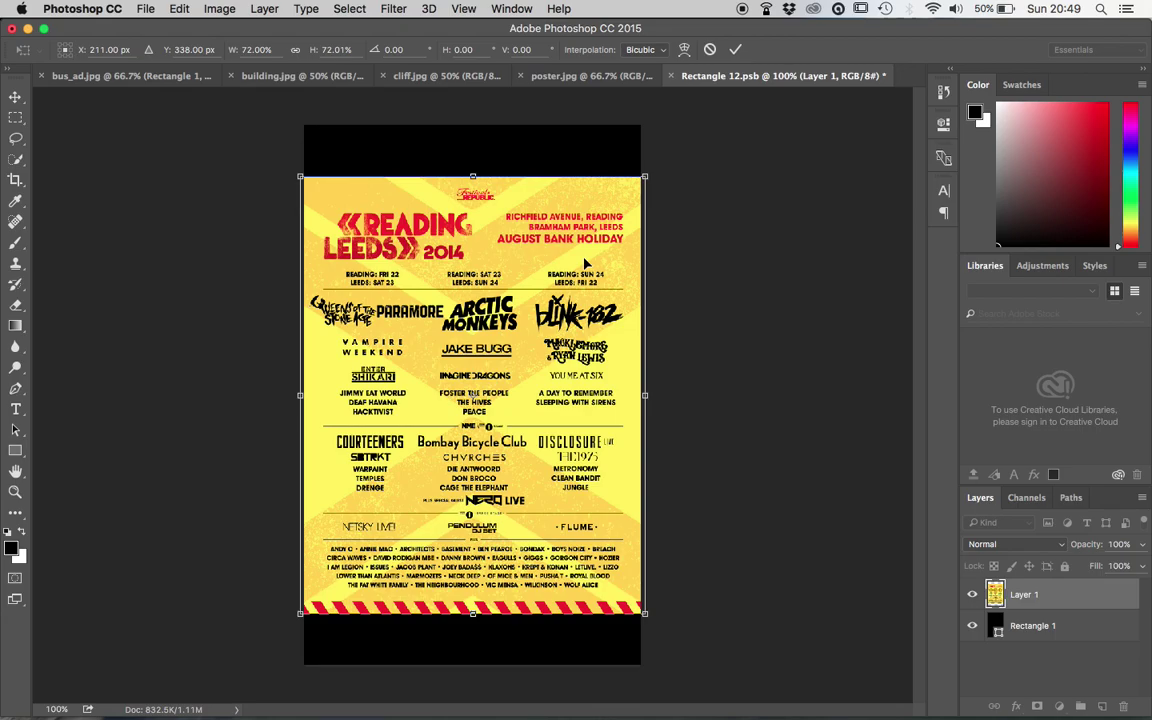
mouse_move(645, 177)
left_mouse_down()
mouse_move(700, 125)
mouse_move(657, 164)
left_mouse_up()
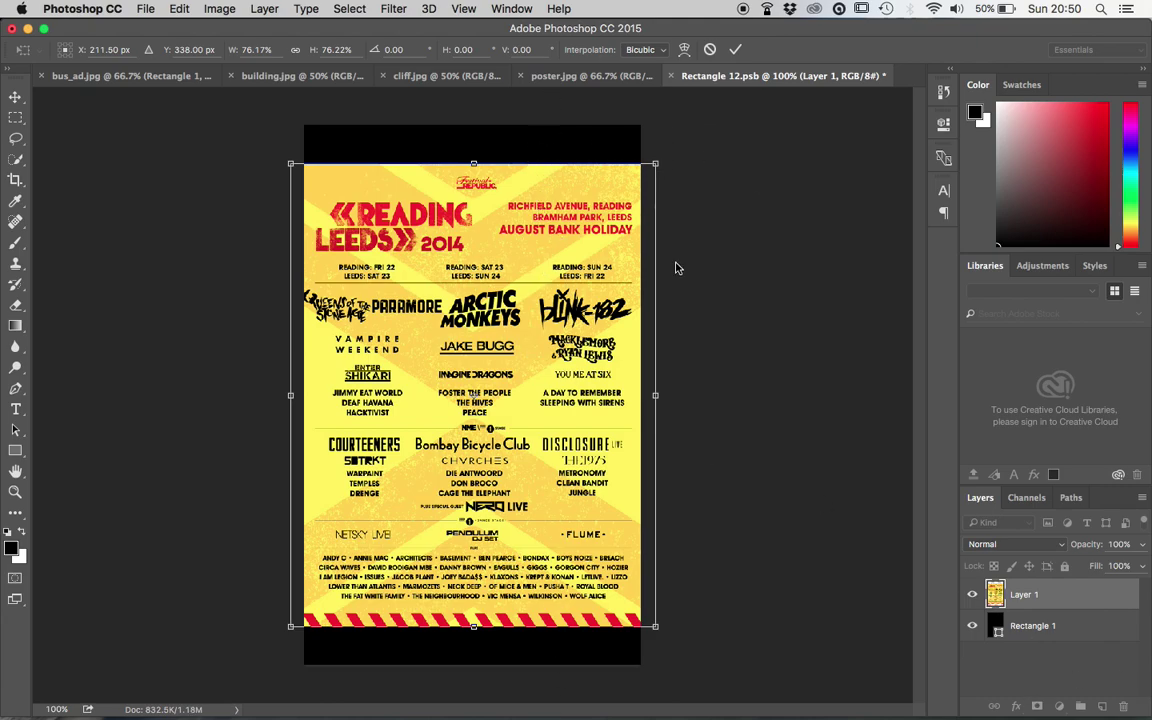
key("Return")
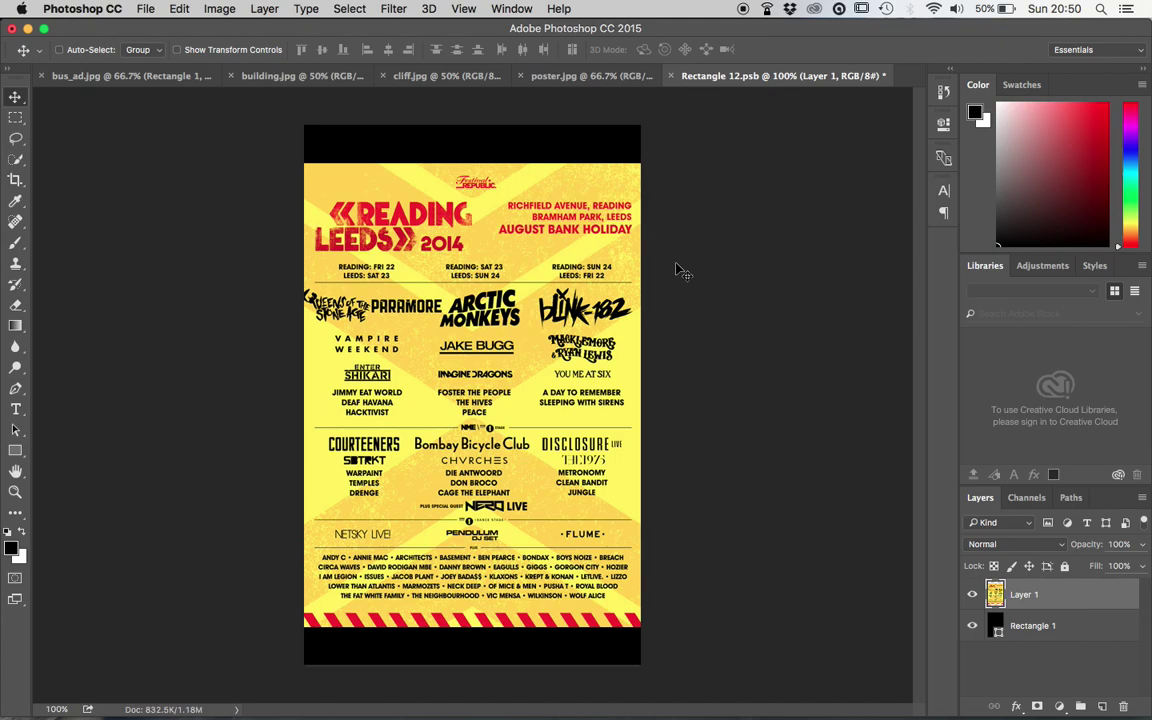
key("ctrl+s")
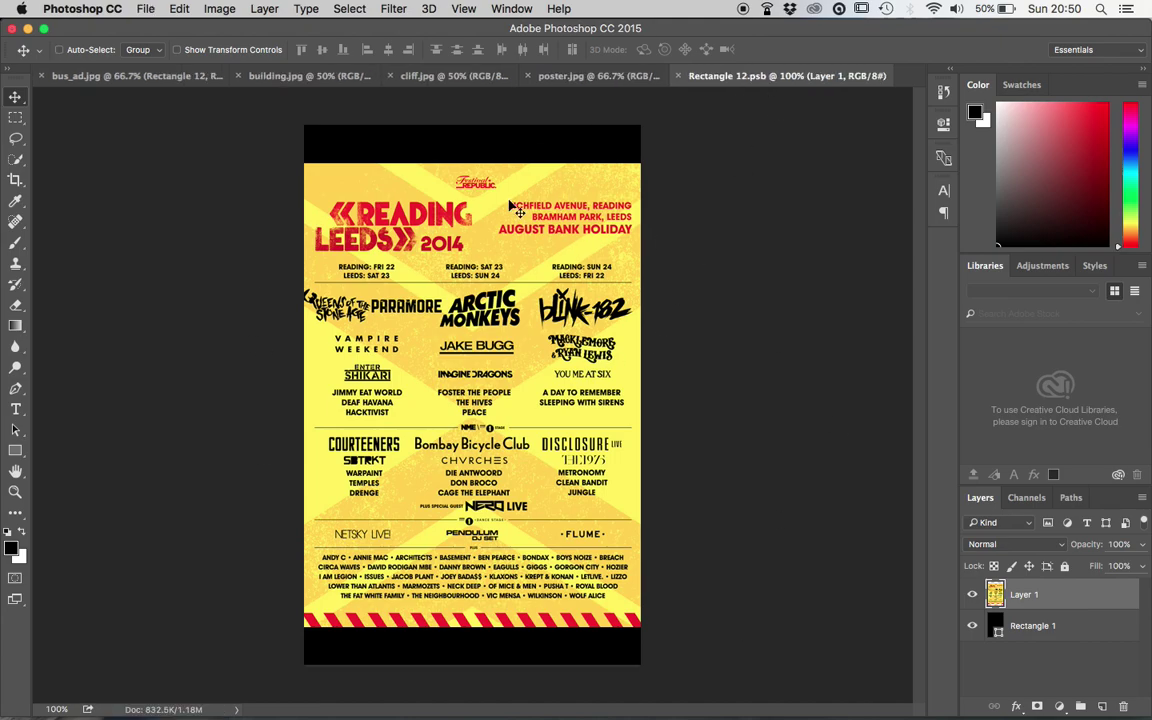
left_click(87, 77)
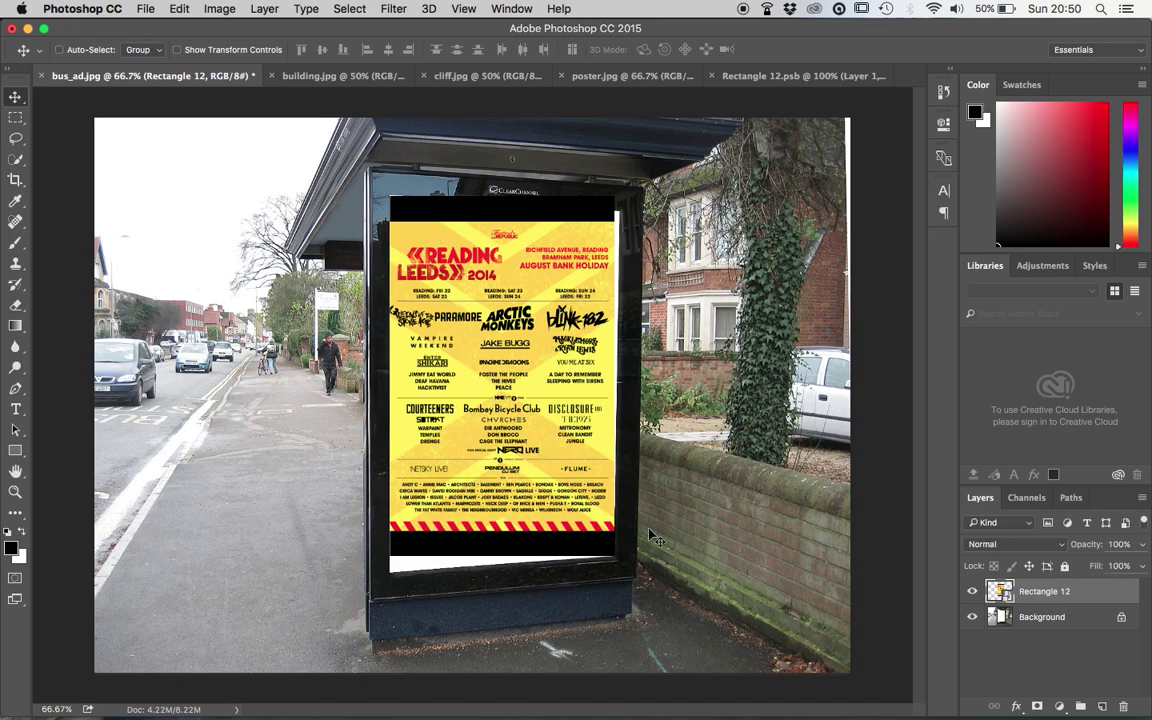
left_click(760, 77)
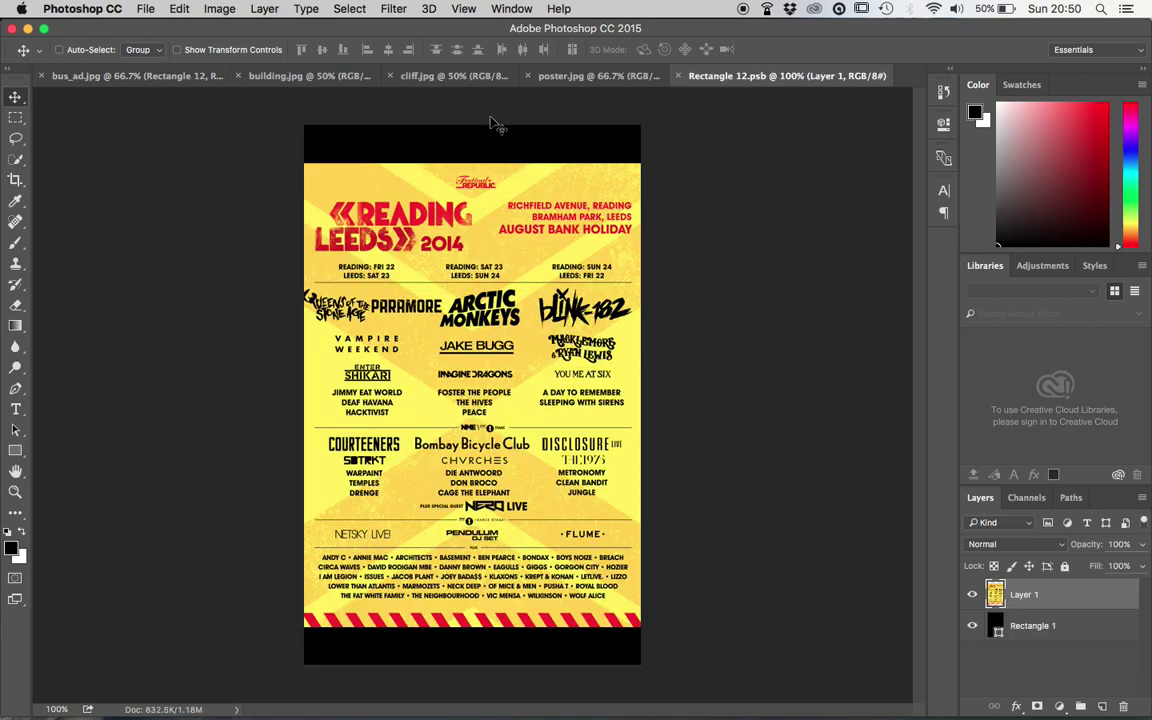
left_click(133, 77)
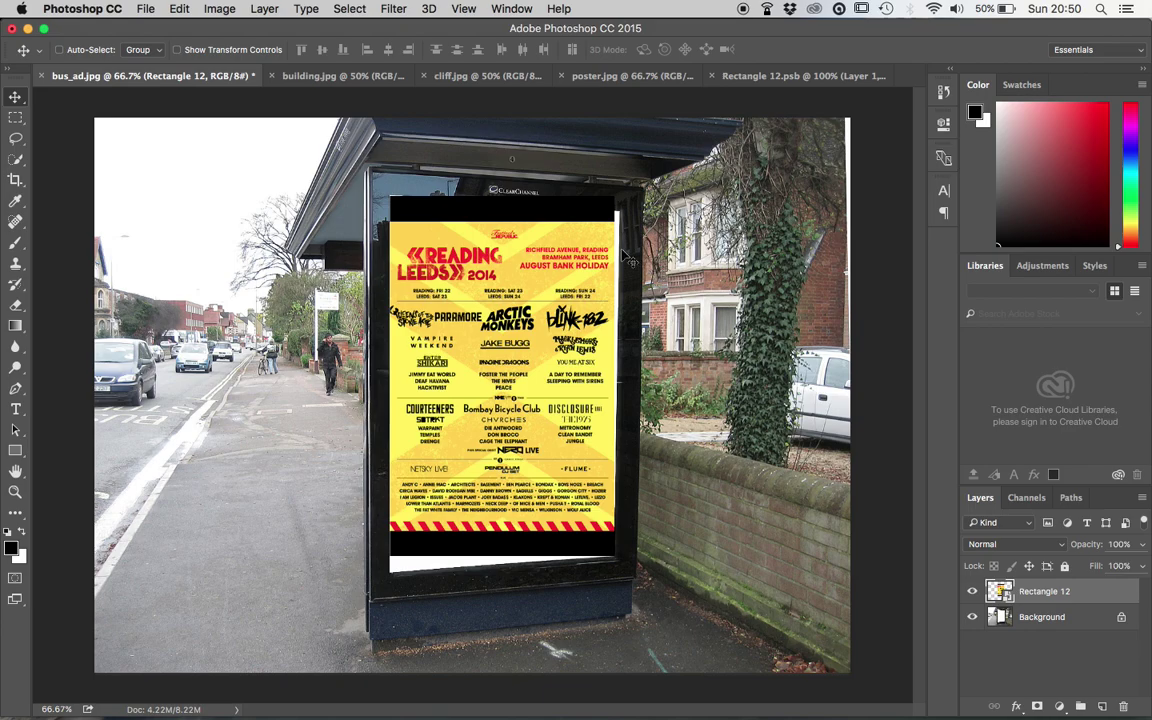
left_click(720, 76)
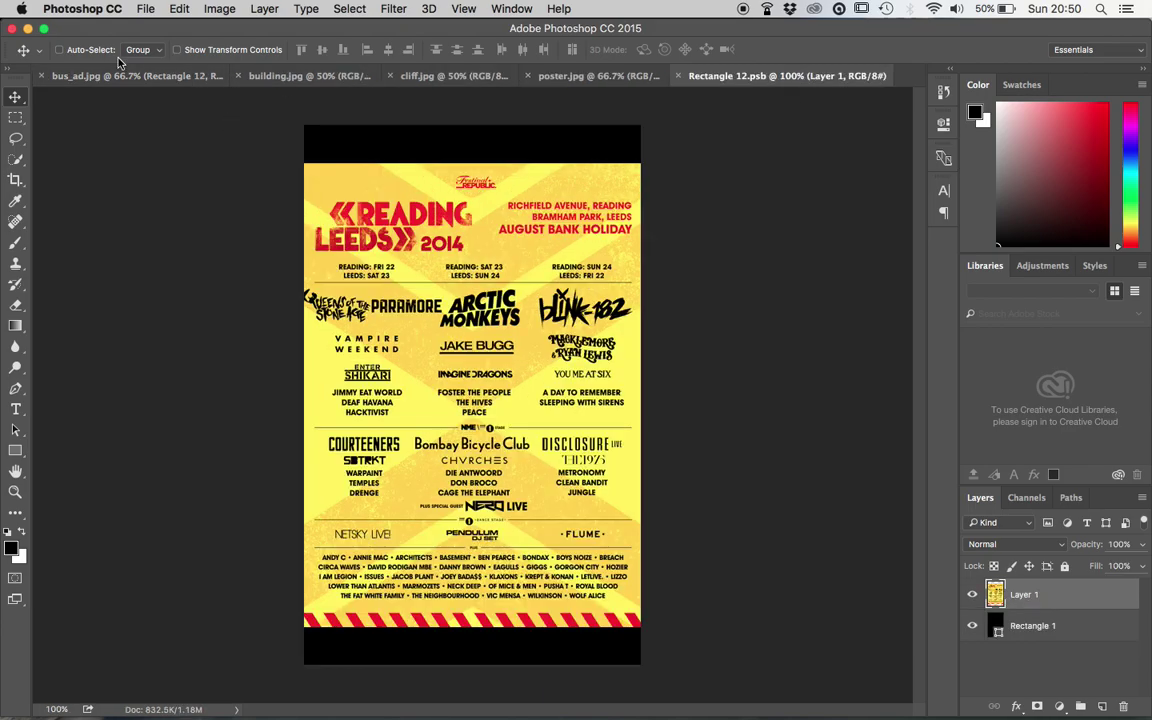
left_click(115, 75)
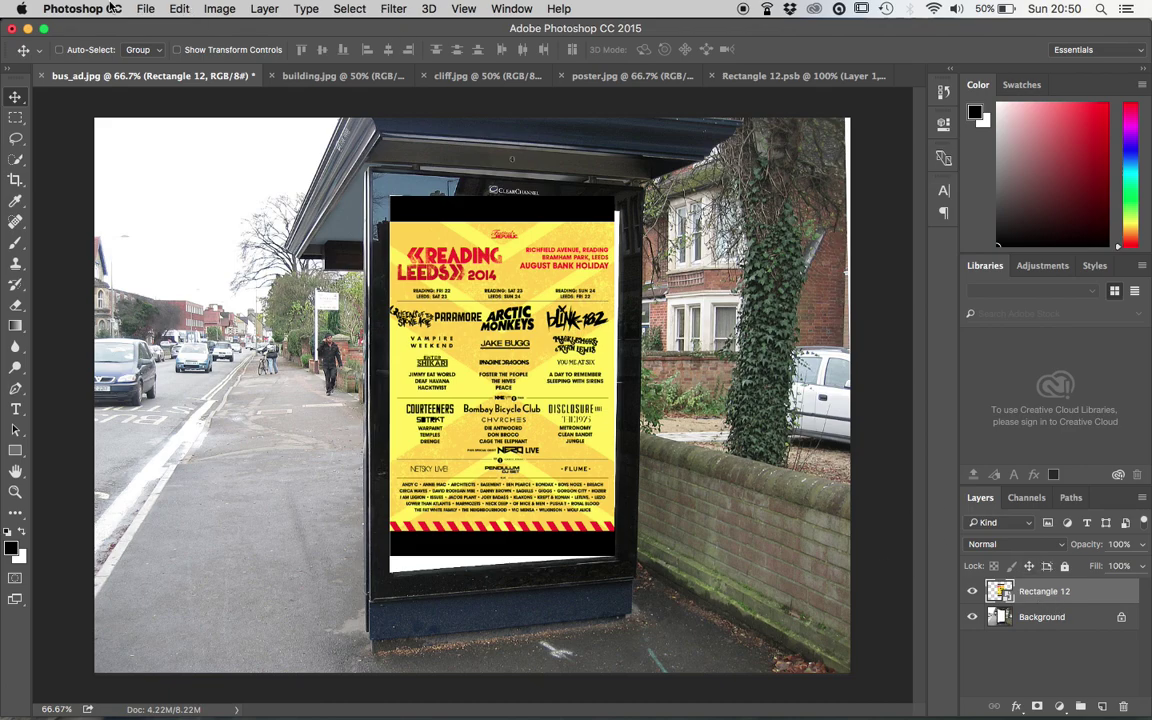
Distort the poster slightly, pulling its top-right and bottom-left corners outward
left_click(176, 9)
mouse_move(310, 350)
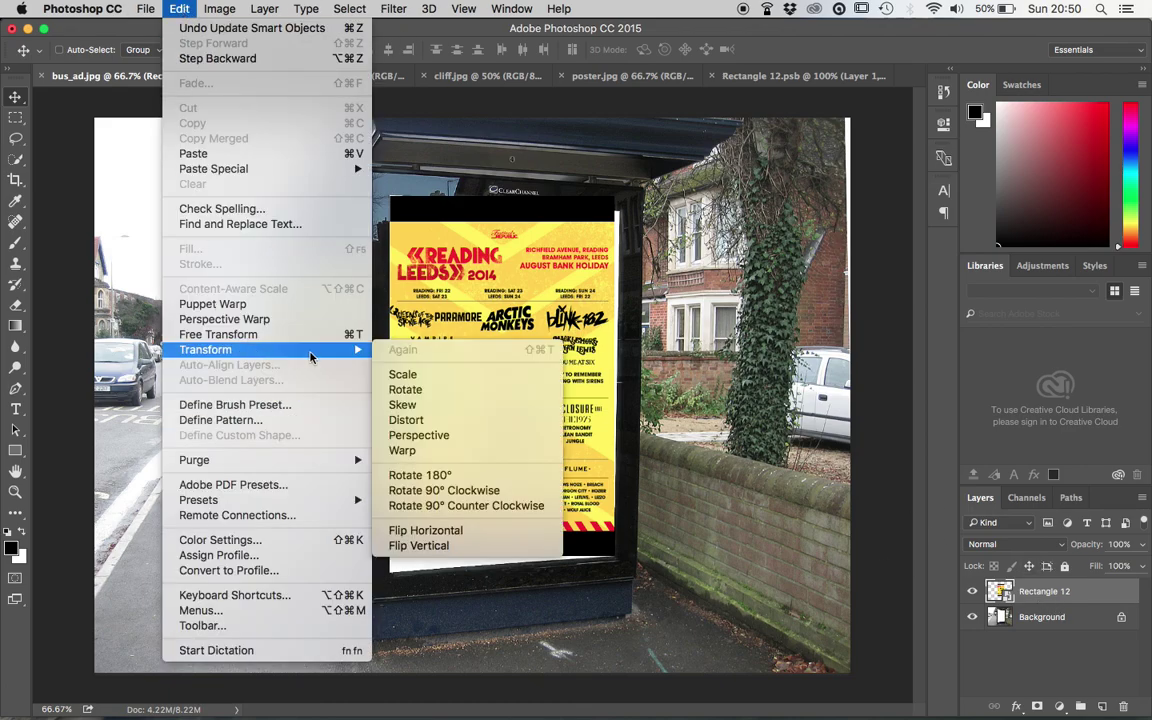
left_click(481, 419)
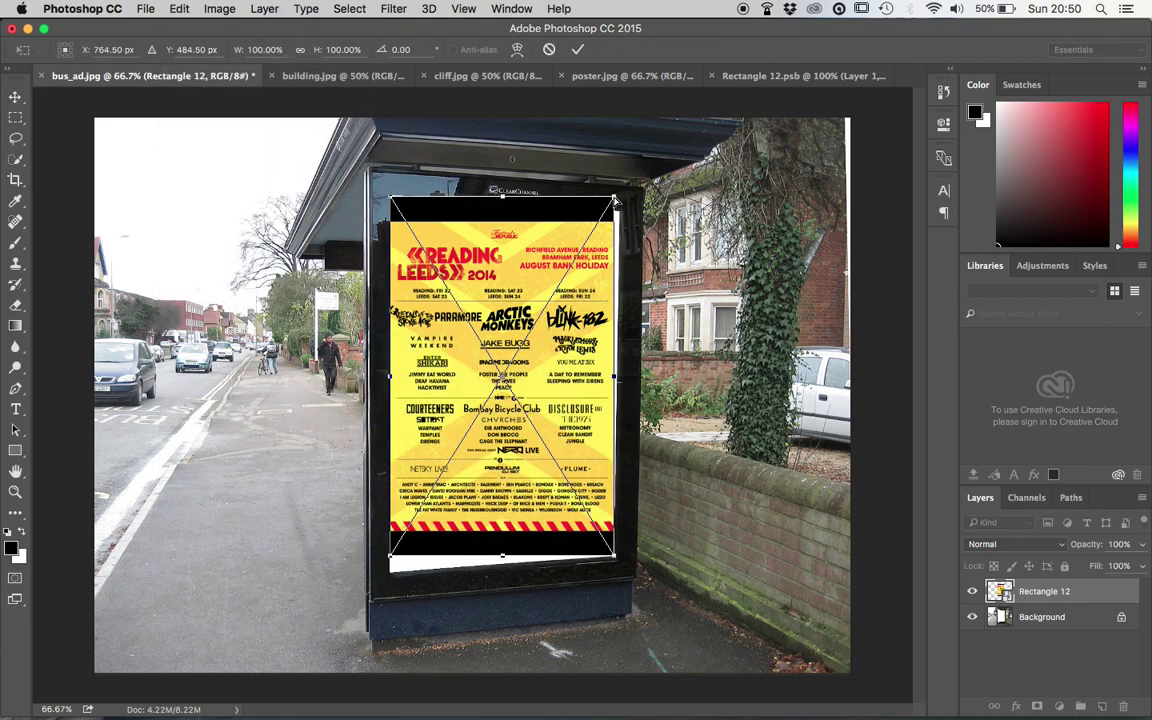
left_click_drag(615, 200, 618, 212)
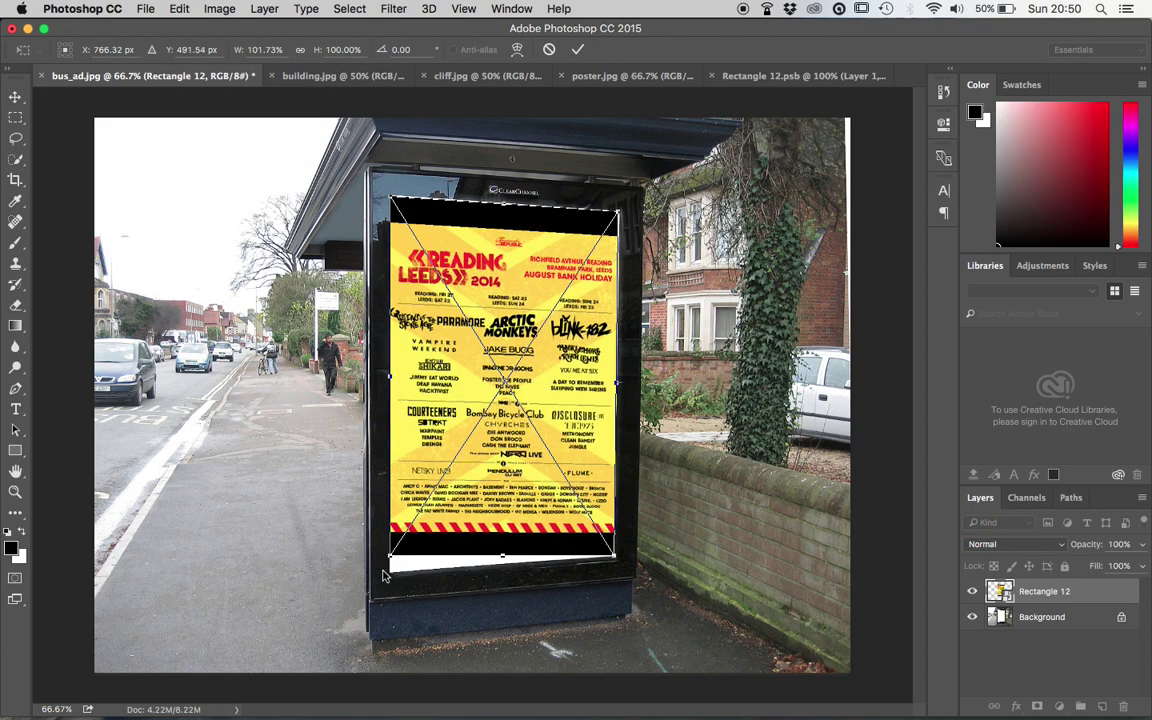
left_click_drag(391, 562, 391, 577)
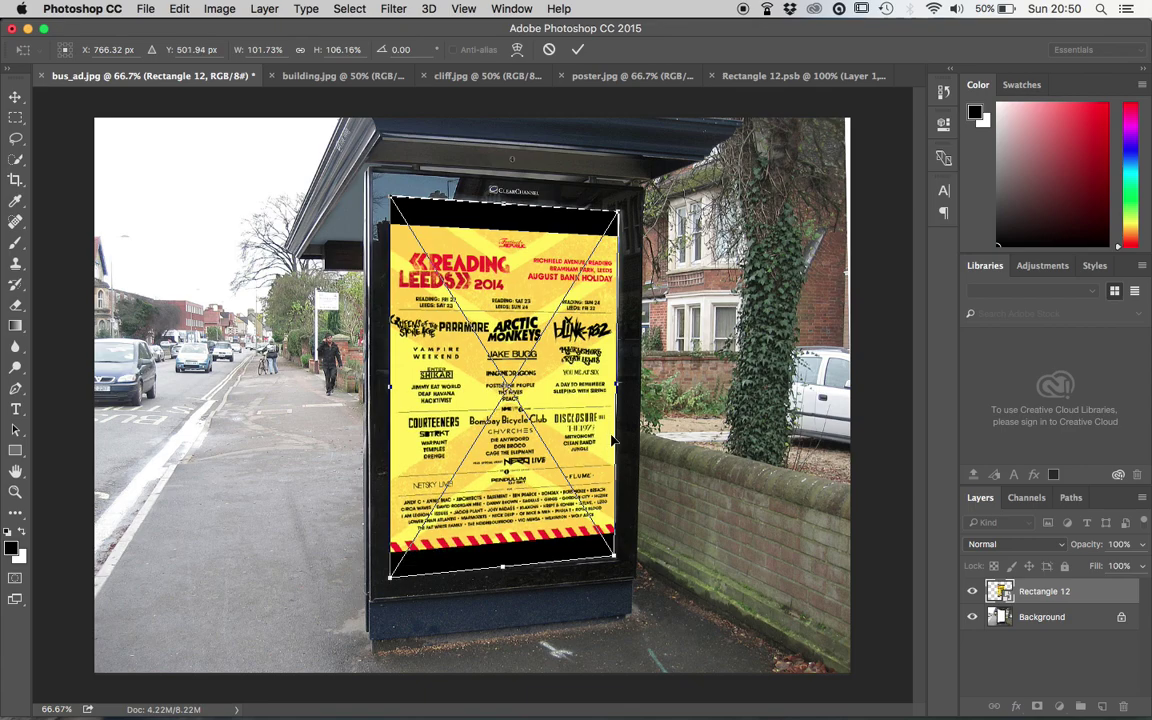
key("Return")
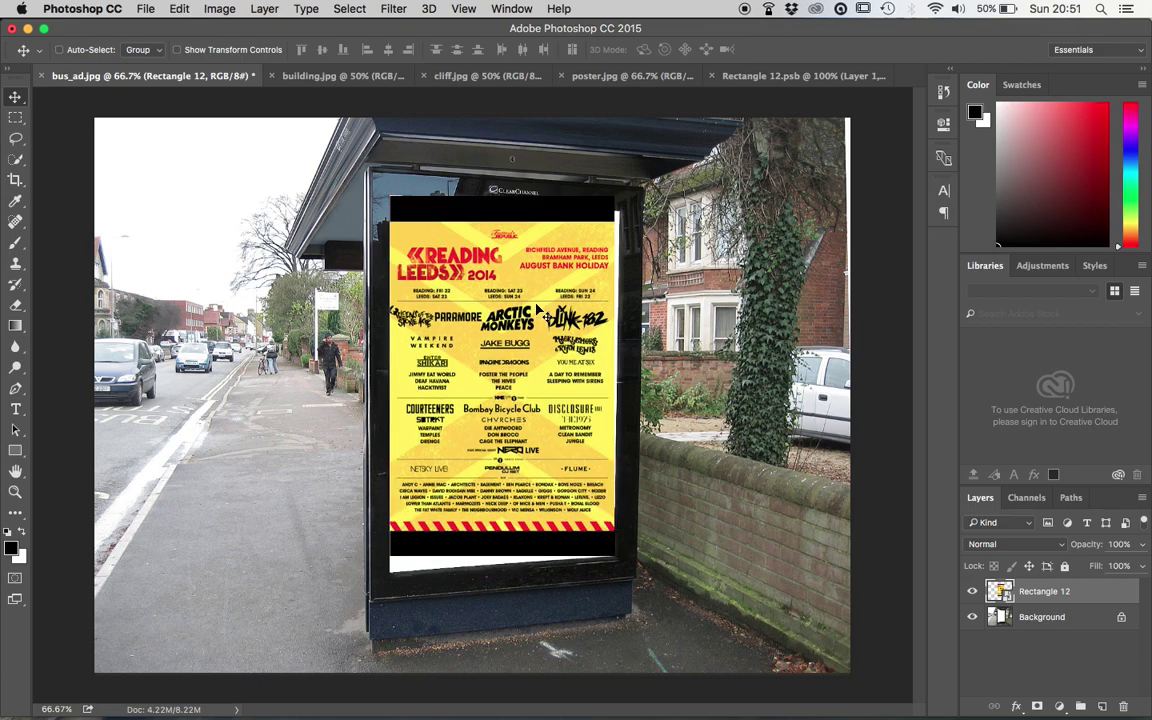
Move the poster right and distort it into a small angled flyer on the brick wall
left_click_drag(432, 307, 644, 359)
left_click(178, 9)
mouse_move(254, 352)
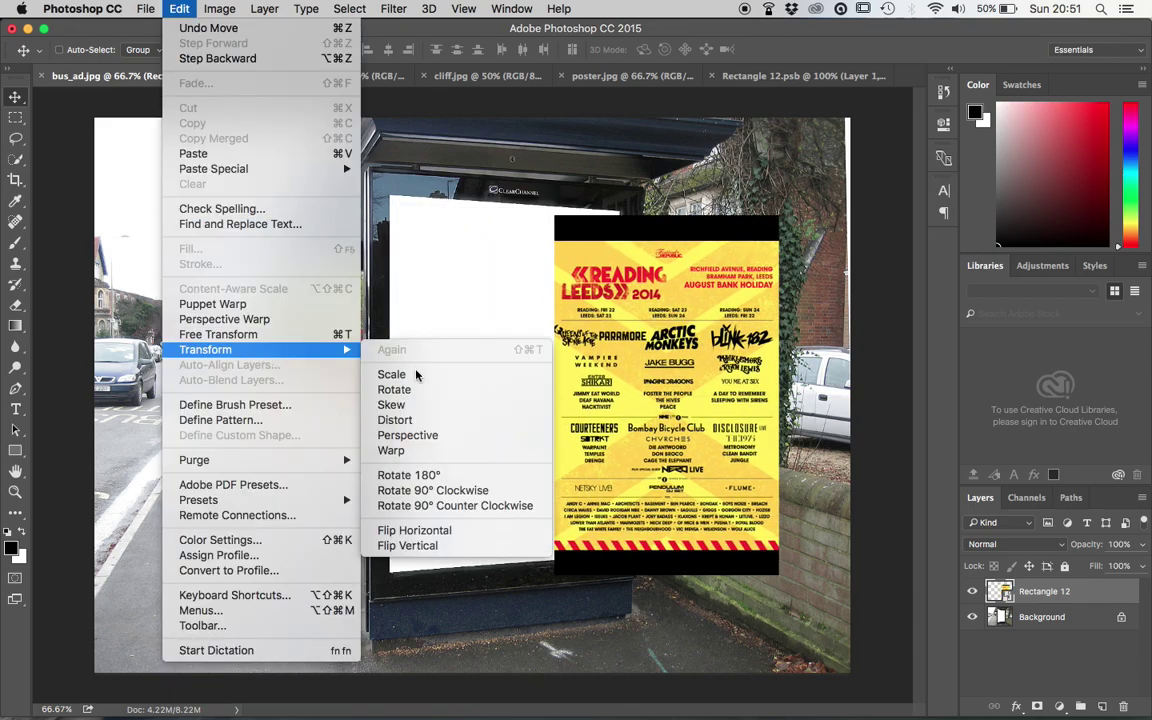
left_click(395, 420)
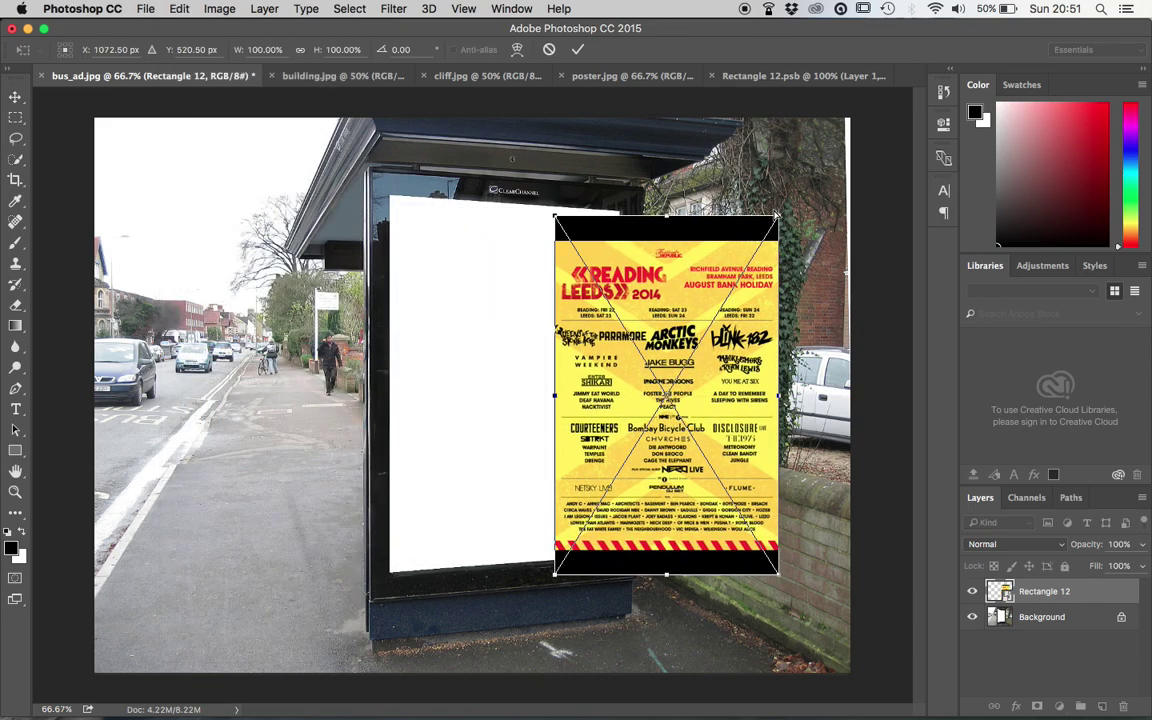
left_click_drag(780, 217, 779, 514)
left_click_drag(555, 217, 745, 497)
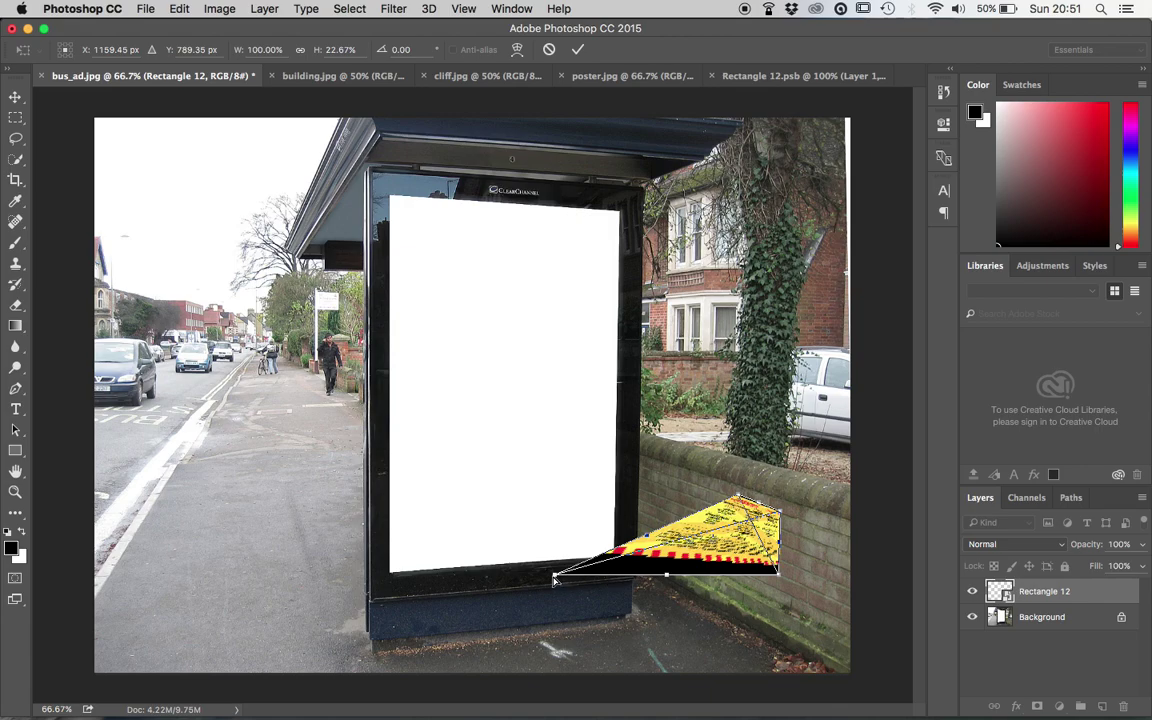
left_click_drag(555, 575, 741, 573)
key("Return")
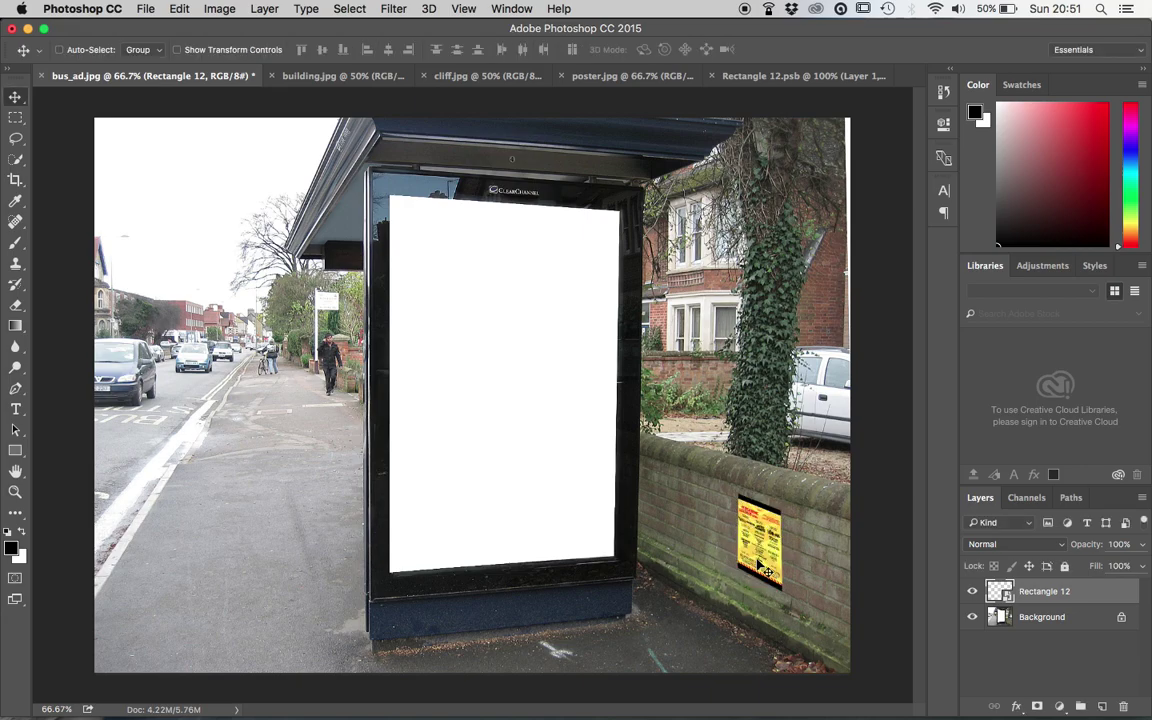
Try Overlay blending on the wall flyer, undo the flyer edits, and switch to building.jpg
left_click(1040, 545)
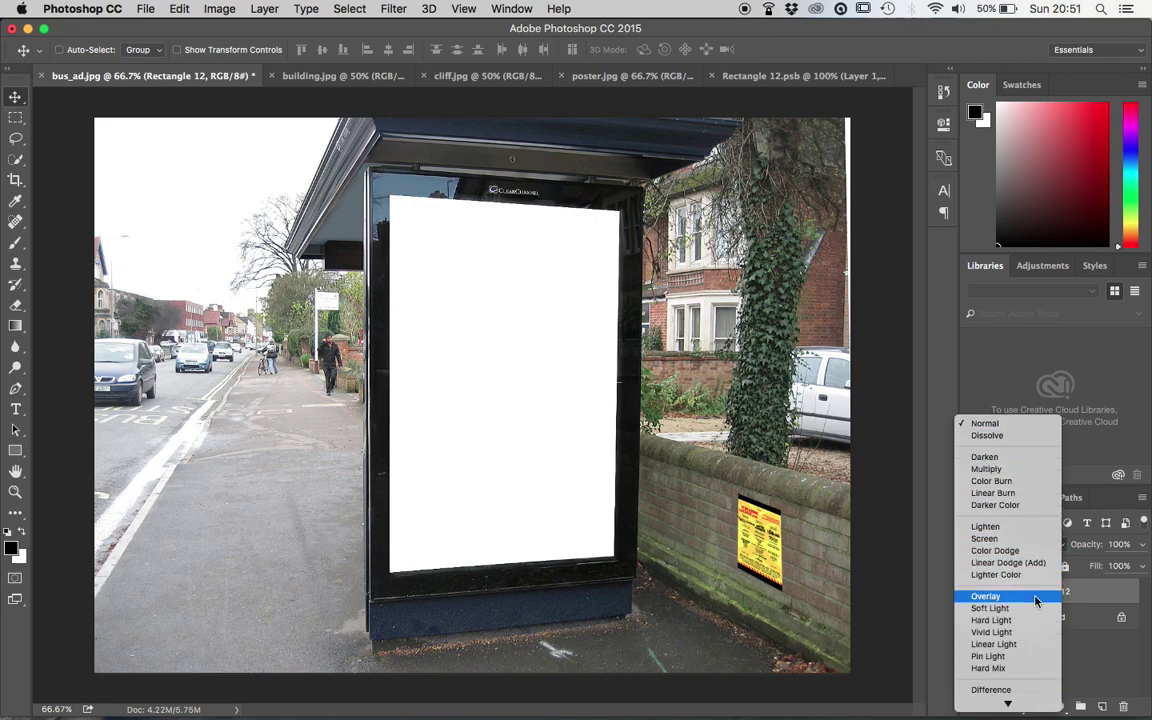
left_click(1036, 600)
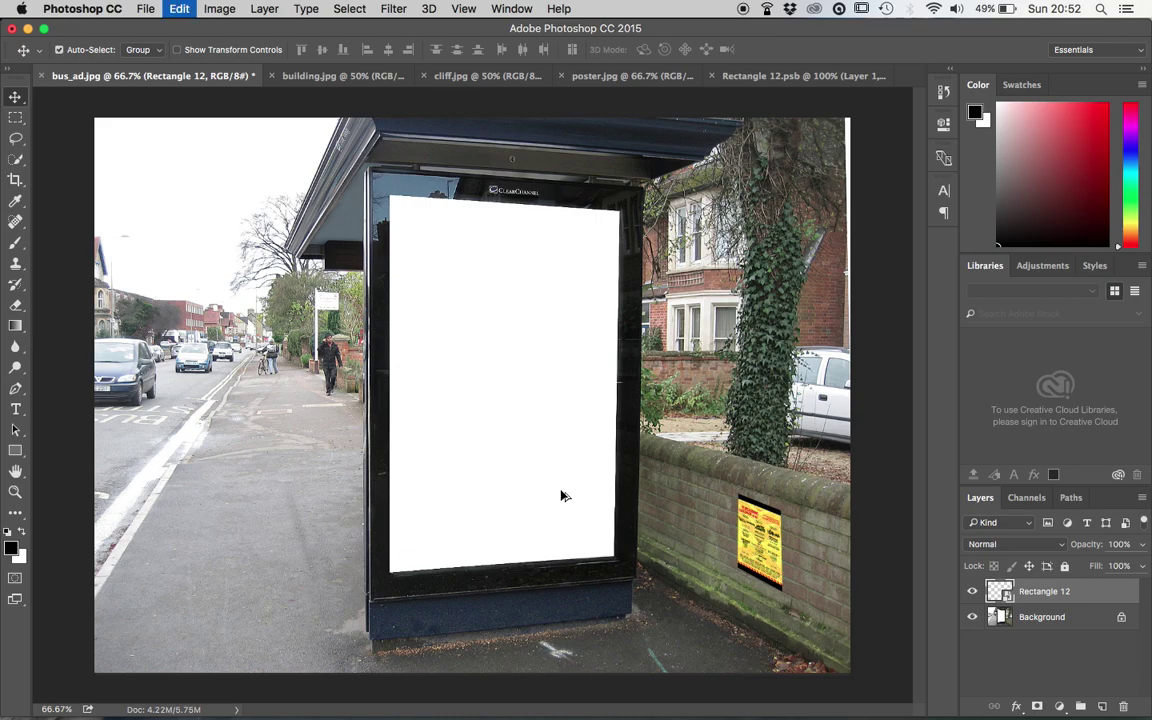
key("super+z")
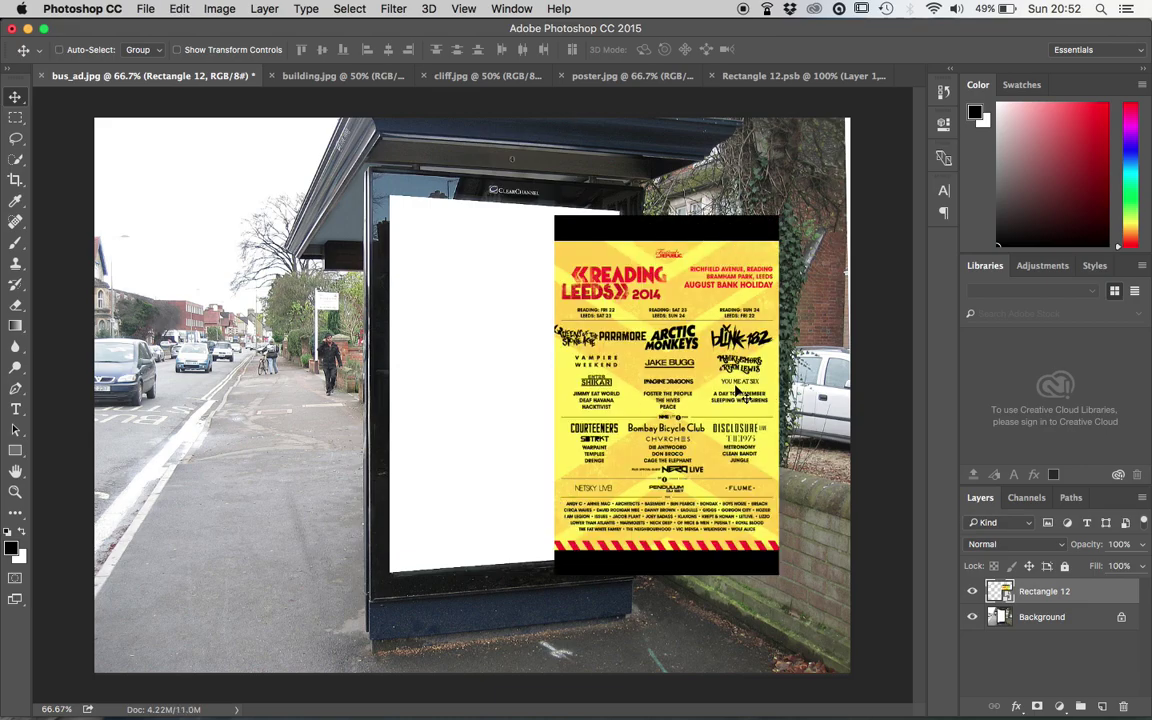
left_click(310, 70)
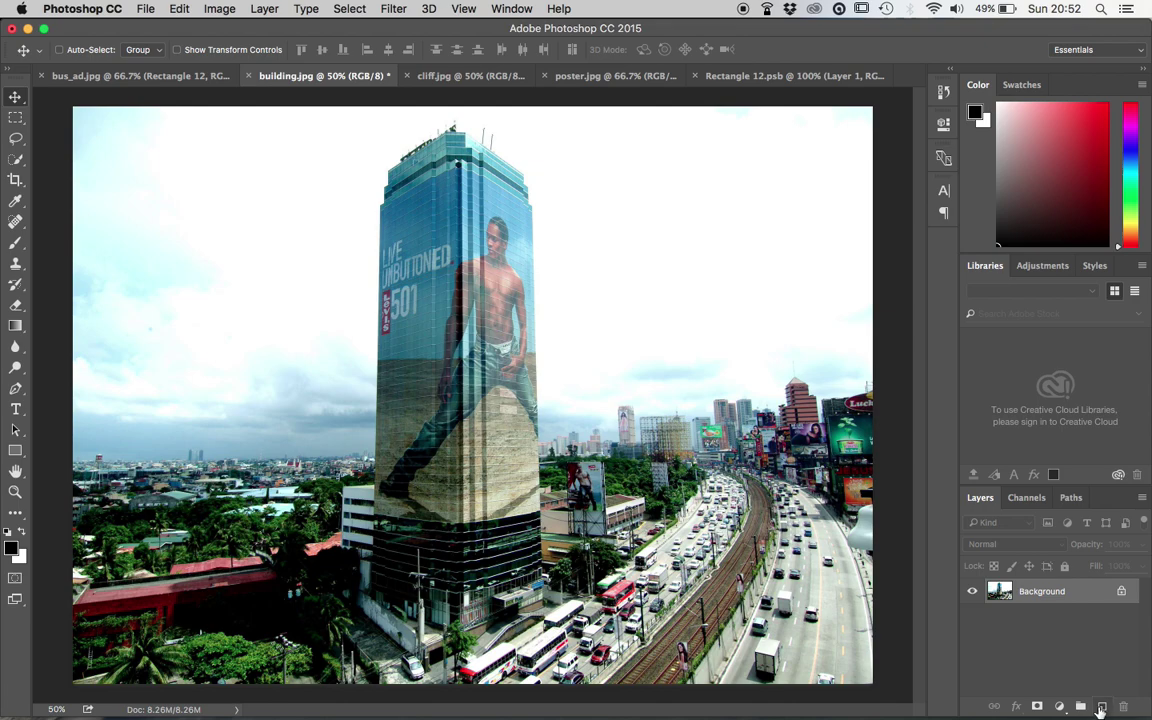
Add a new empty layer and open Vanishing Point, deleting its existing plane
left_click(1100, 707)
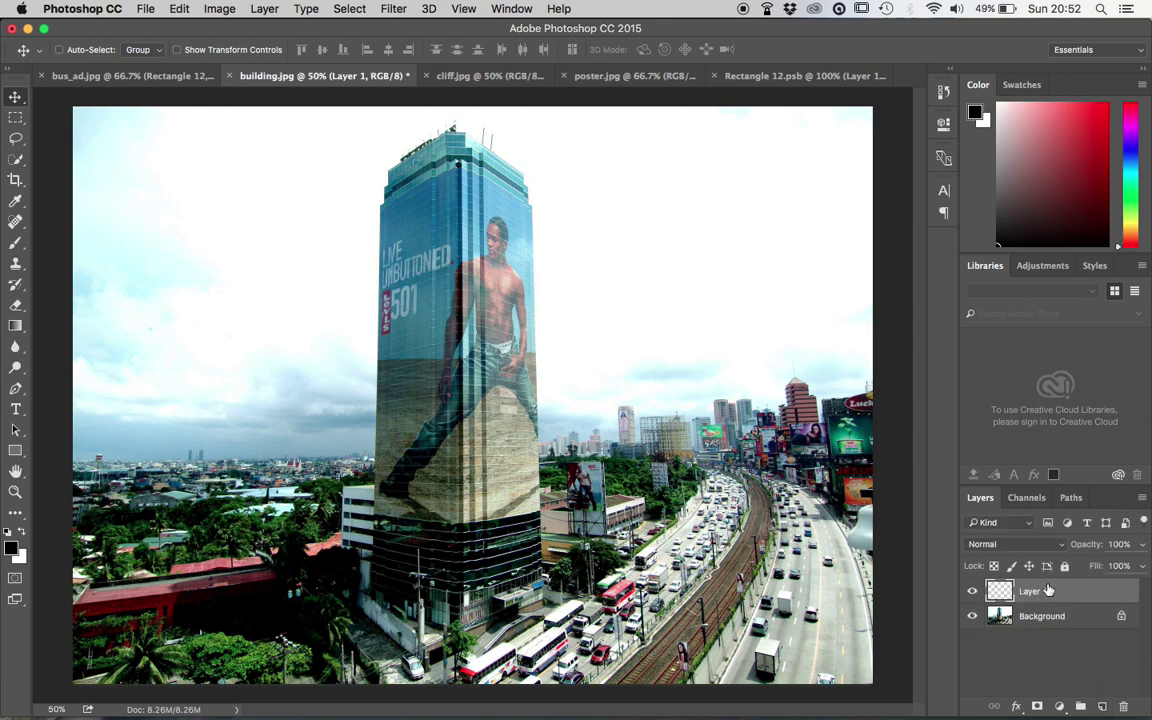
left_click(386, 9)
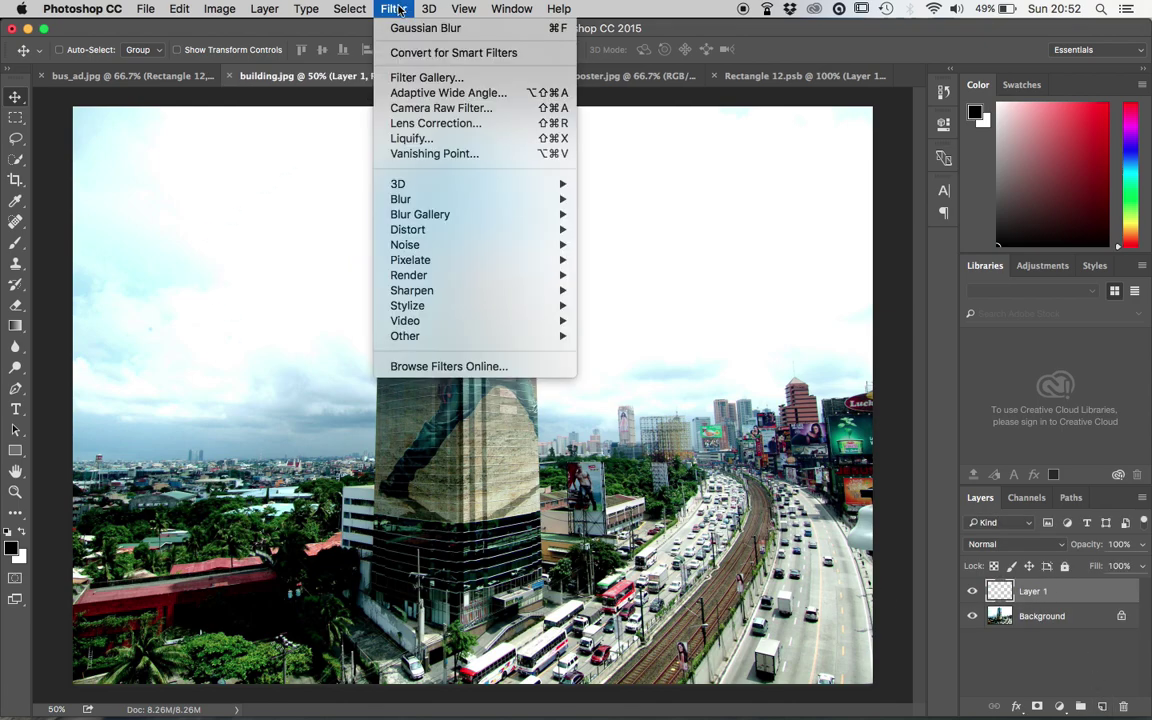
left_click(411, 158)
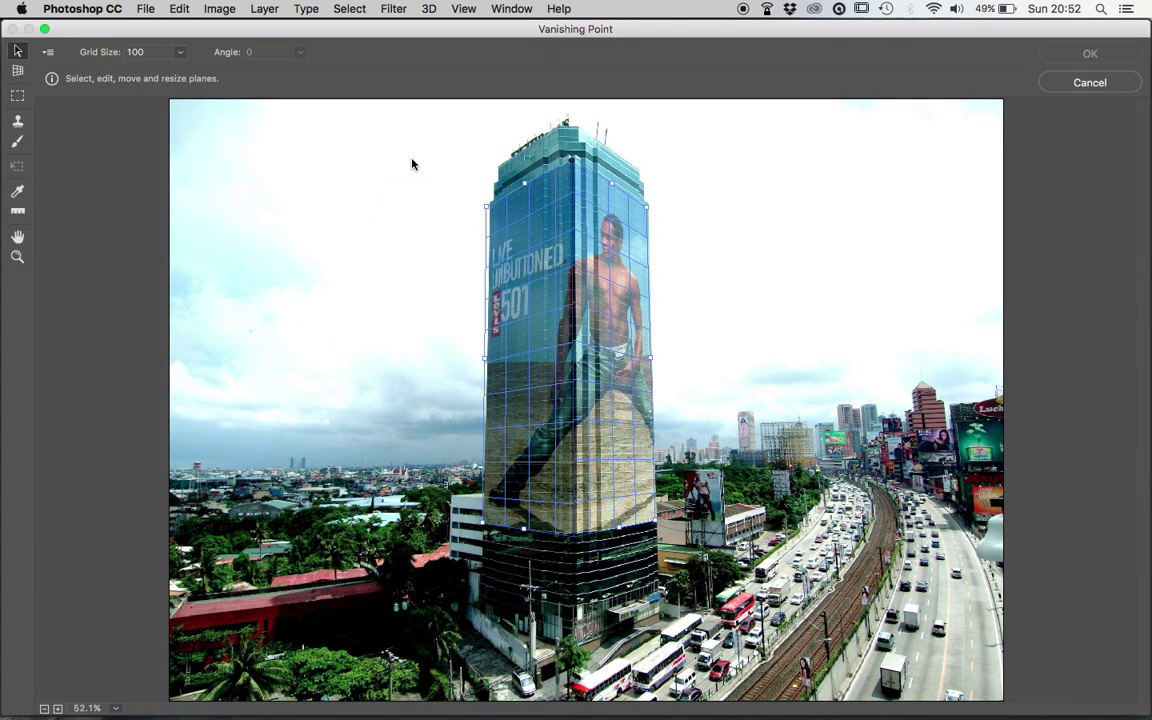
key("BackSpace")
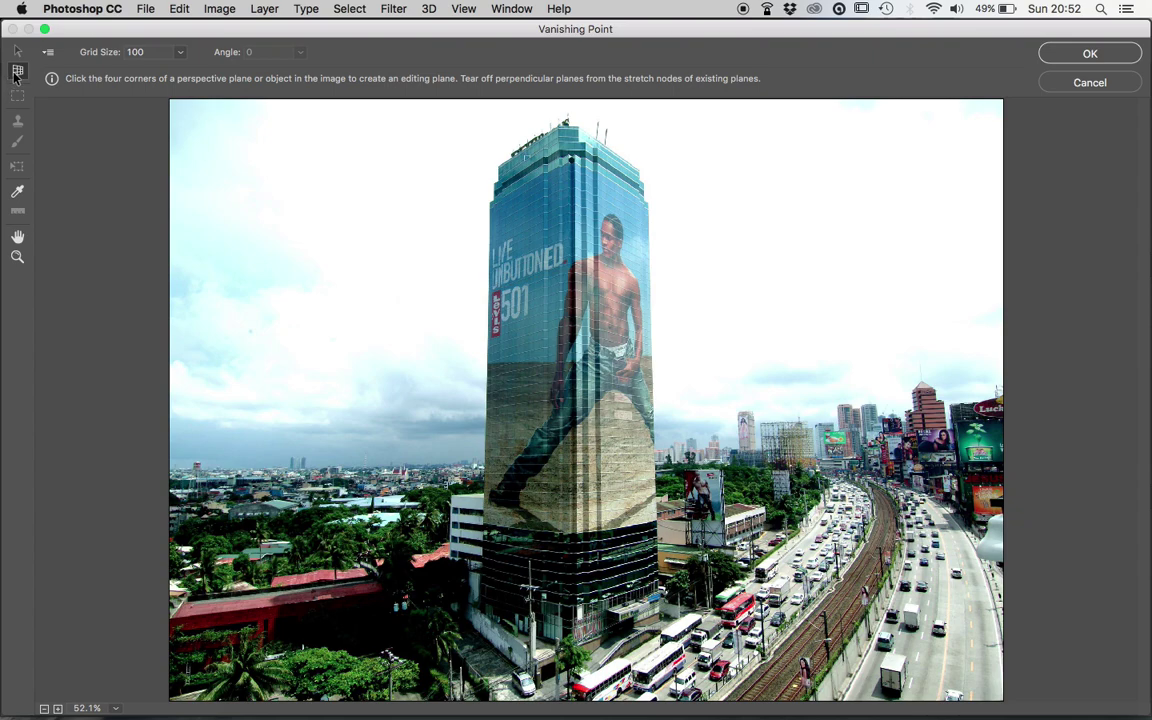
Create a perspective plane from four corners on the tower's advertising front face
left_click(571, 160)
left_click(571, 157)
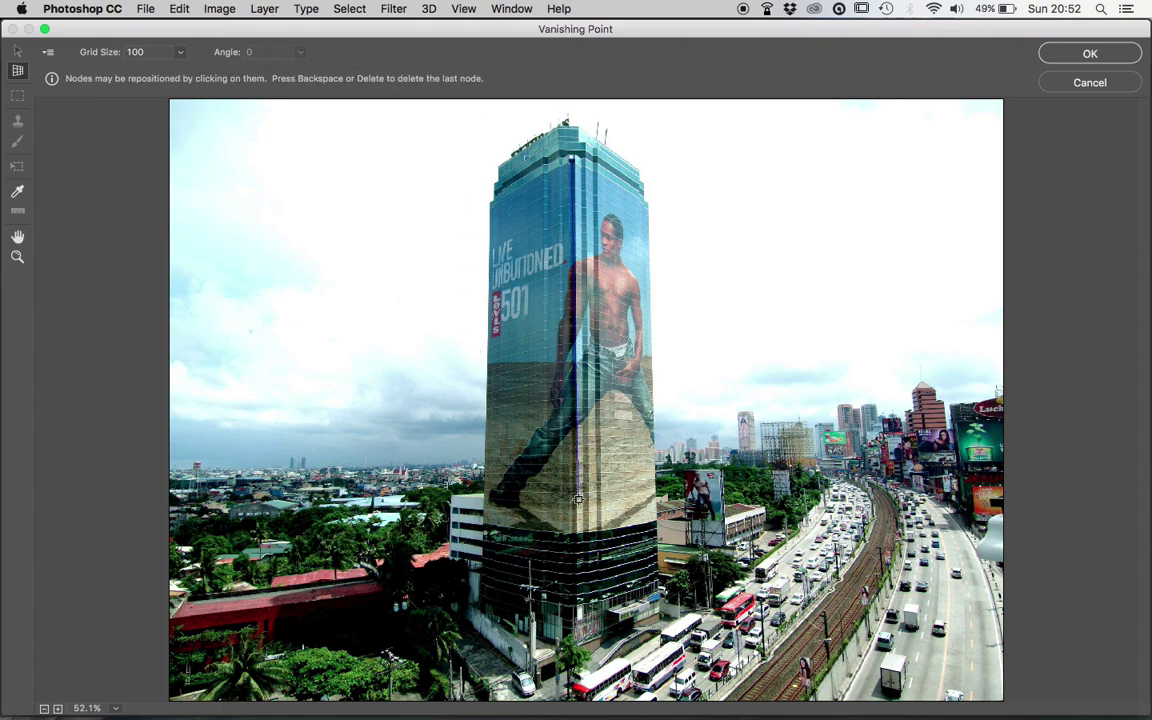
left_click(574, 537)
left_click(483, 527)
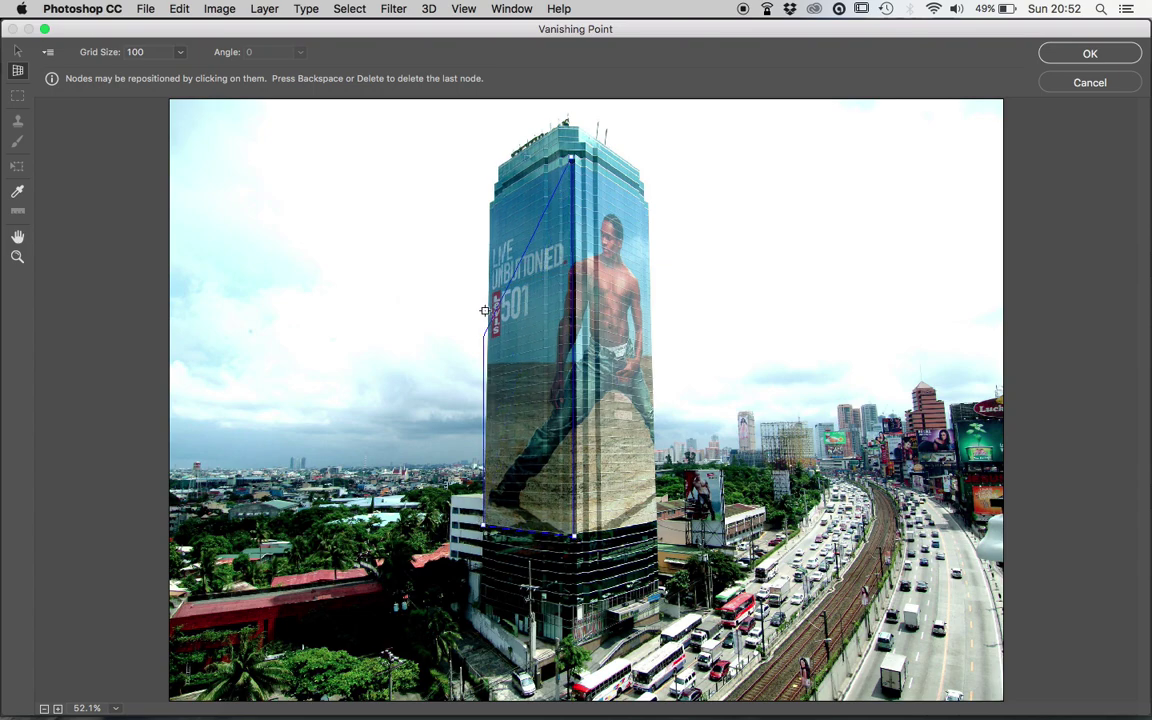
left_click(490, 203)
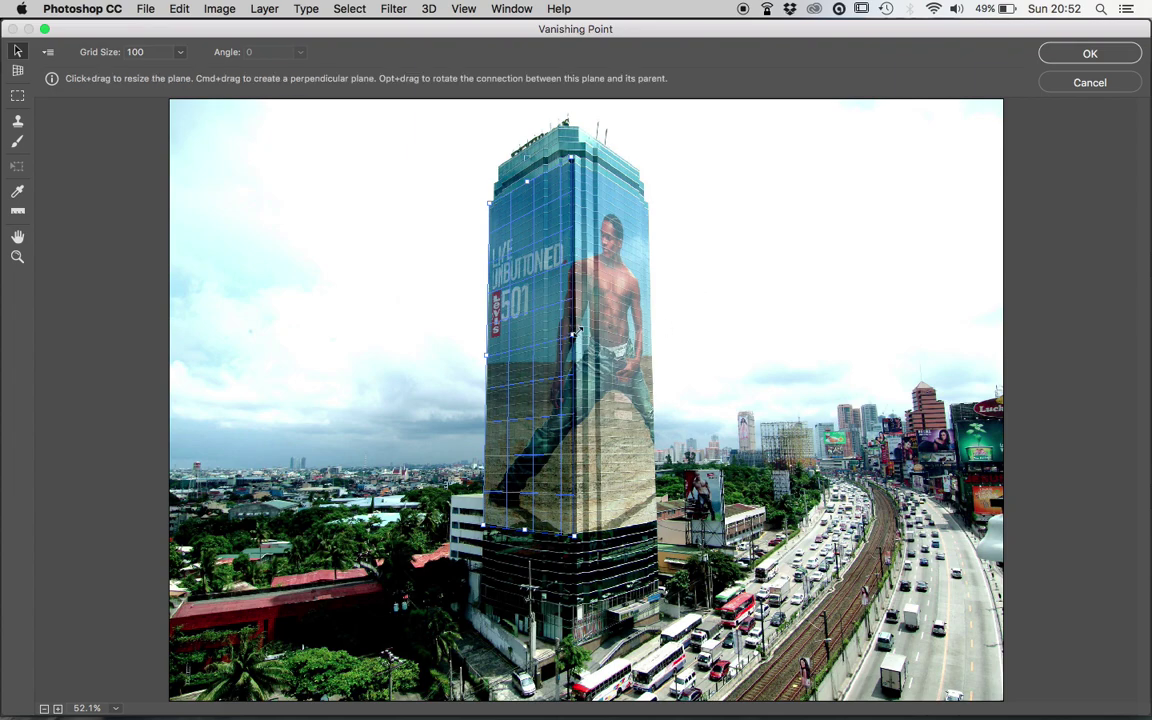
key("super")
key("super")
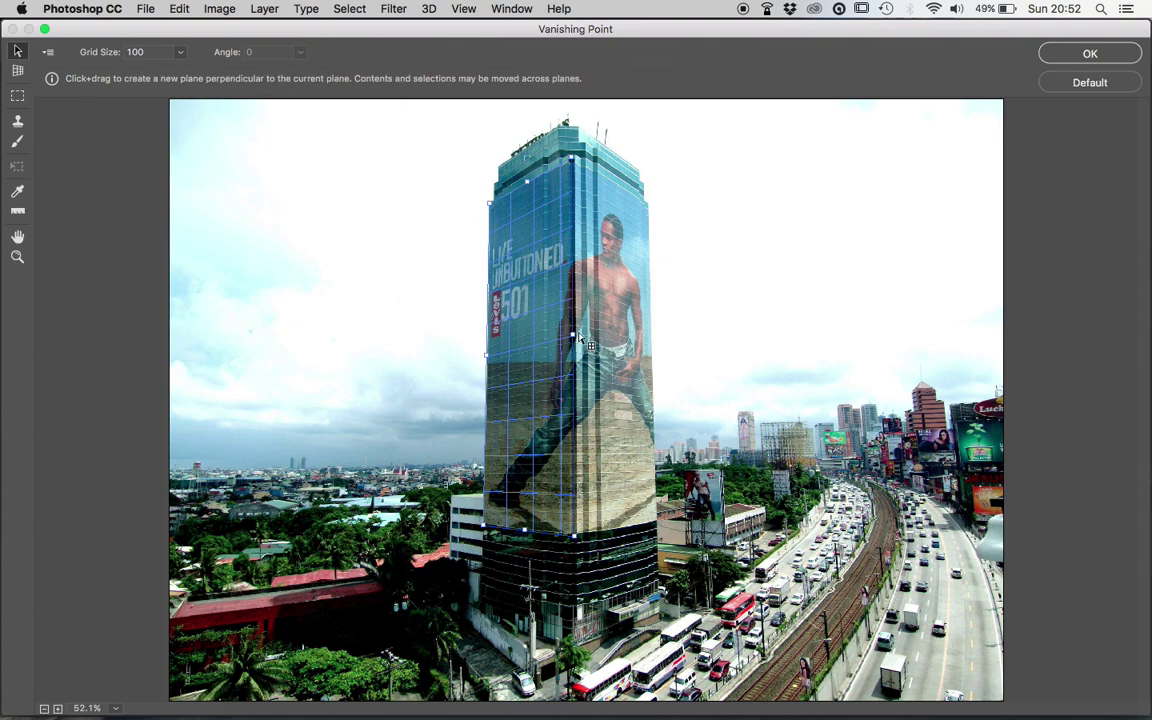
Pull out perpendicular side planes from the tower's front-face grid
left_click_drag(575, 340, 661, 340, "super")
left_click_drag(649, 224, 651, 210)
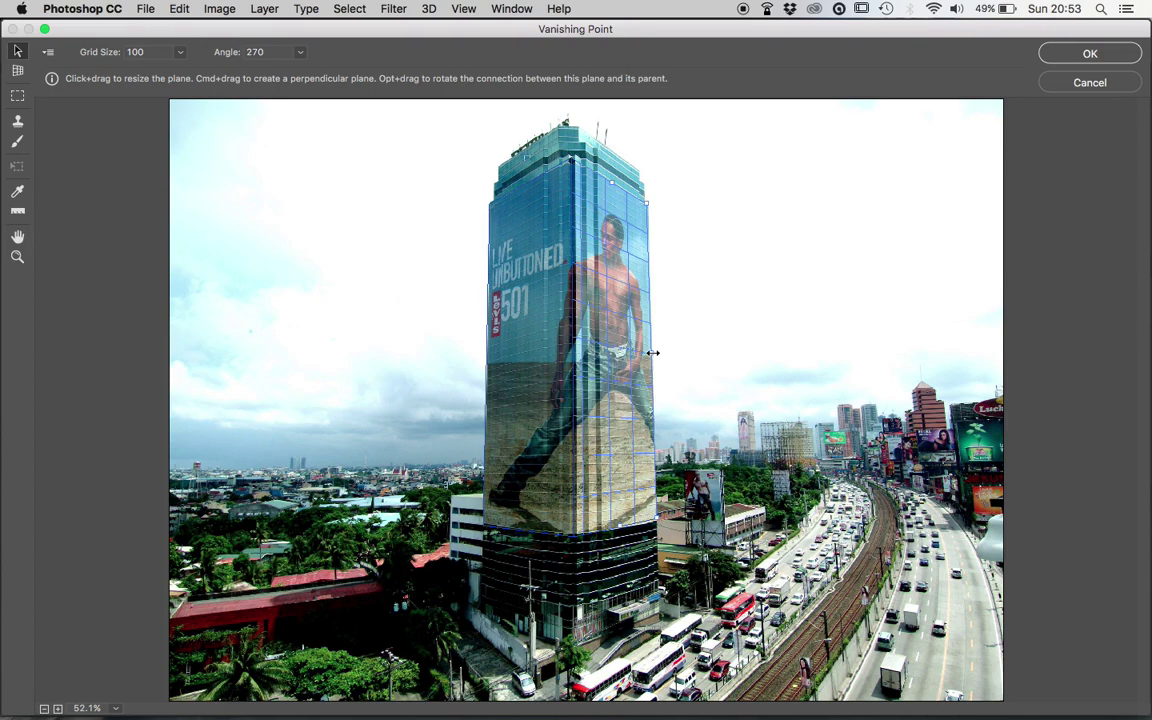
key("super")
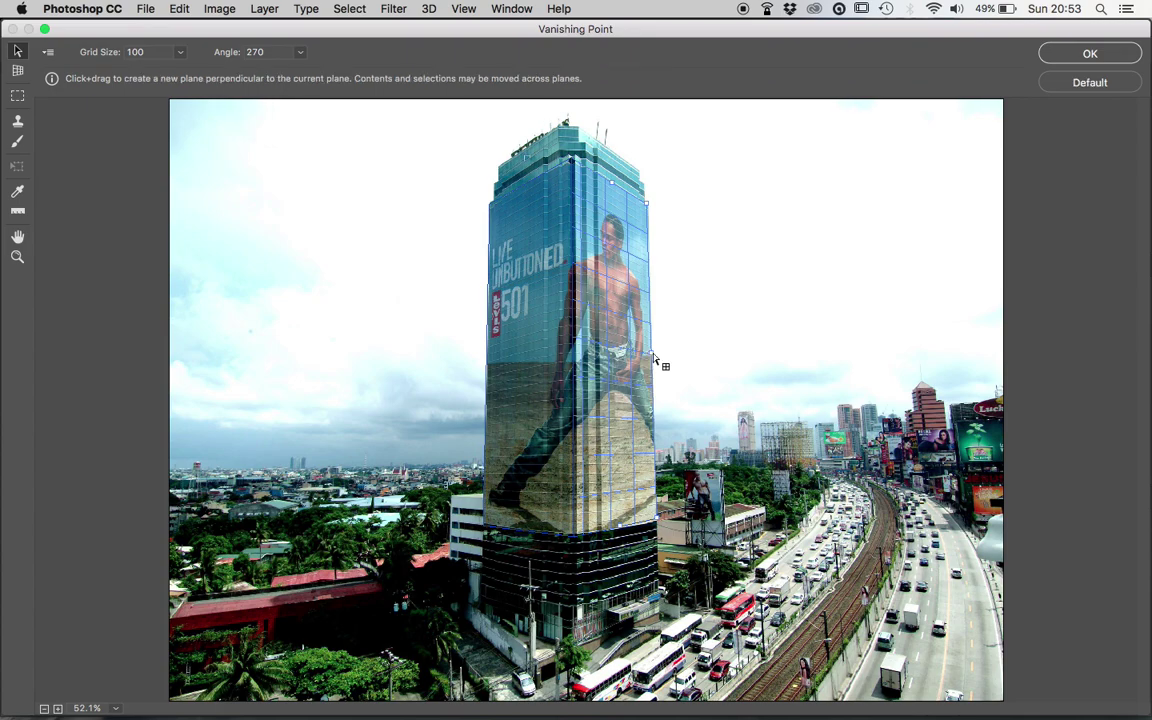
left_click_drag(655, 360, 815, 319)
key("super")
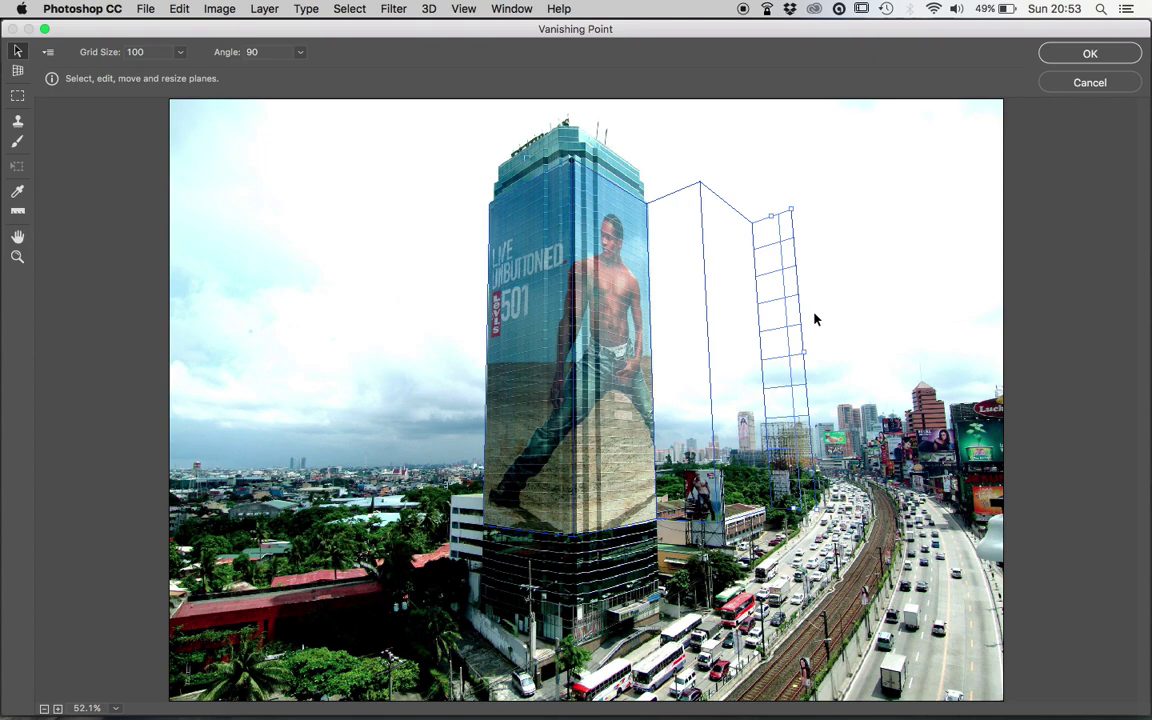
Delete the extra planes, undoing and redoing until only the tower's grid plane remains
key("super+z")
left_click(734, 271)
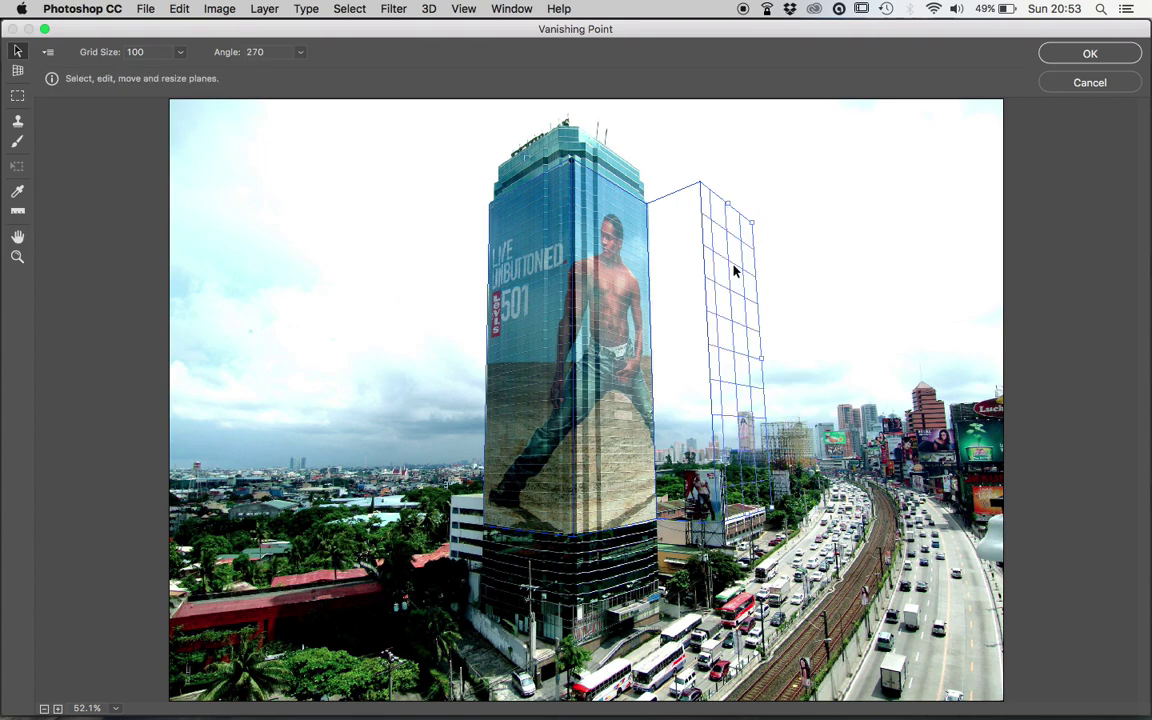
left_click_drag(734, 271, 698, 291)
key("BackSpace")
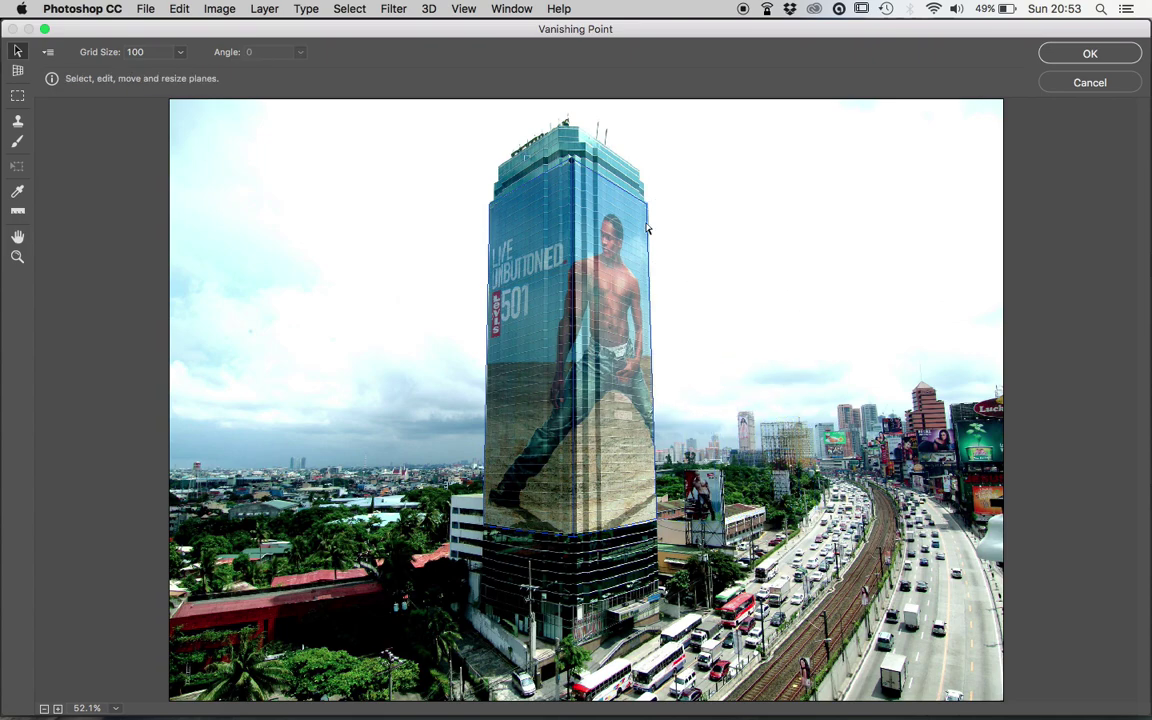
key("super+z")
key("super+z")
key("super+z")
key("super+z")
key("super+z")
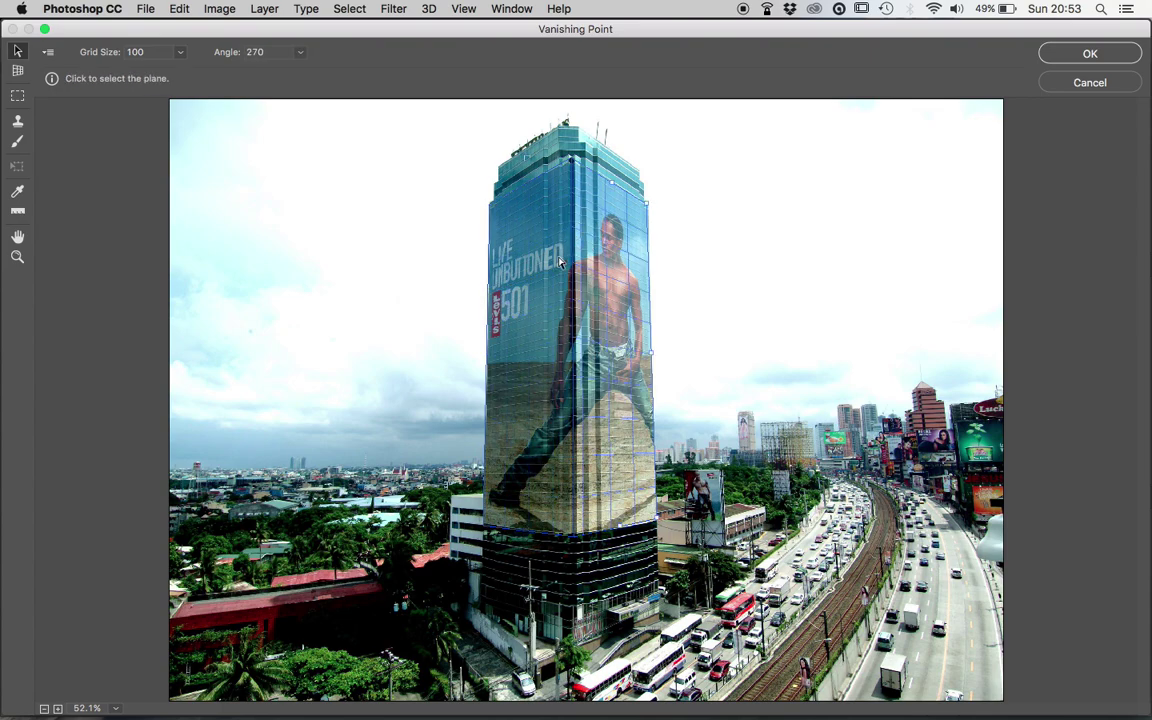
key("super+z")
key("super+shift+z")
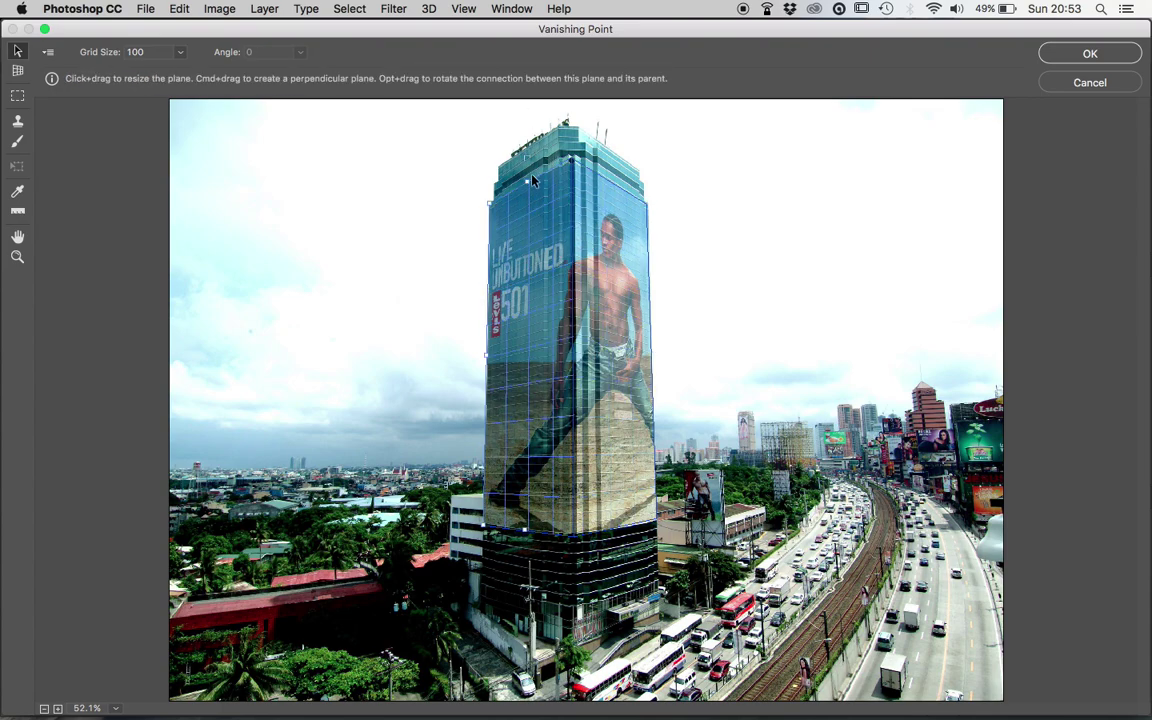
key("super+shift+z")
key("super+z")
Confirm Vanishing Point, copy the poster from poster.jpg, and return to building.jpg
left_click(1090, 53)
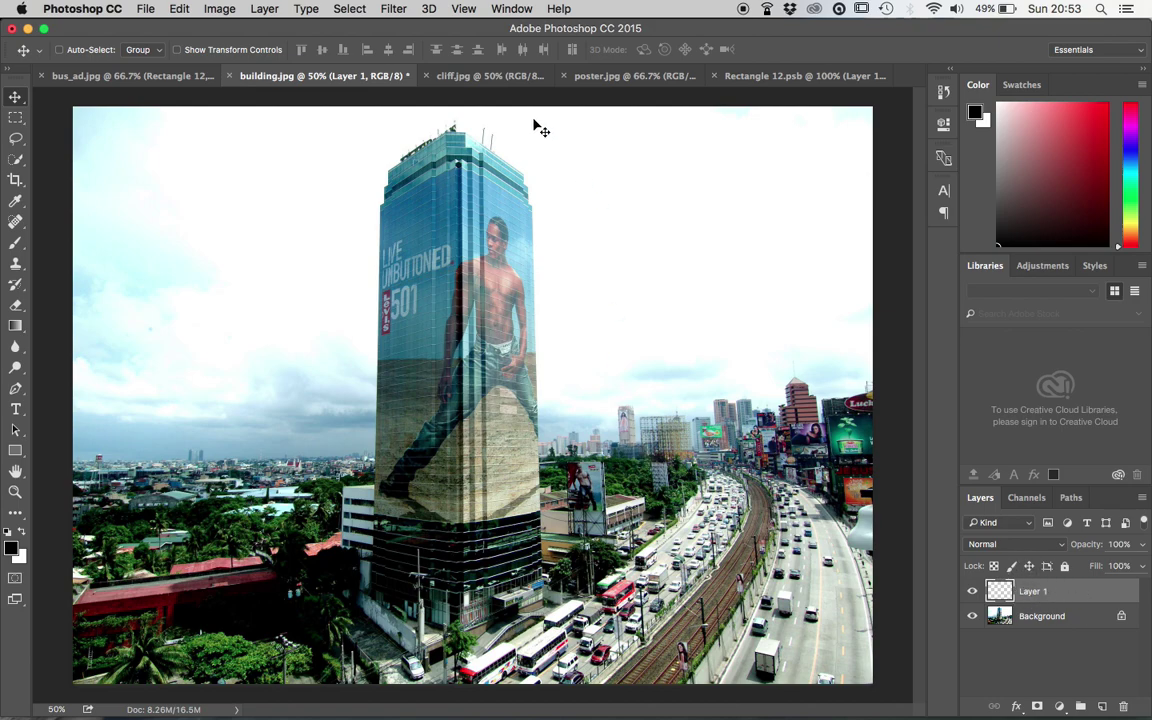
left_click(634, 77)
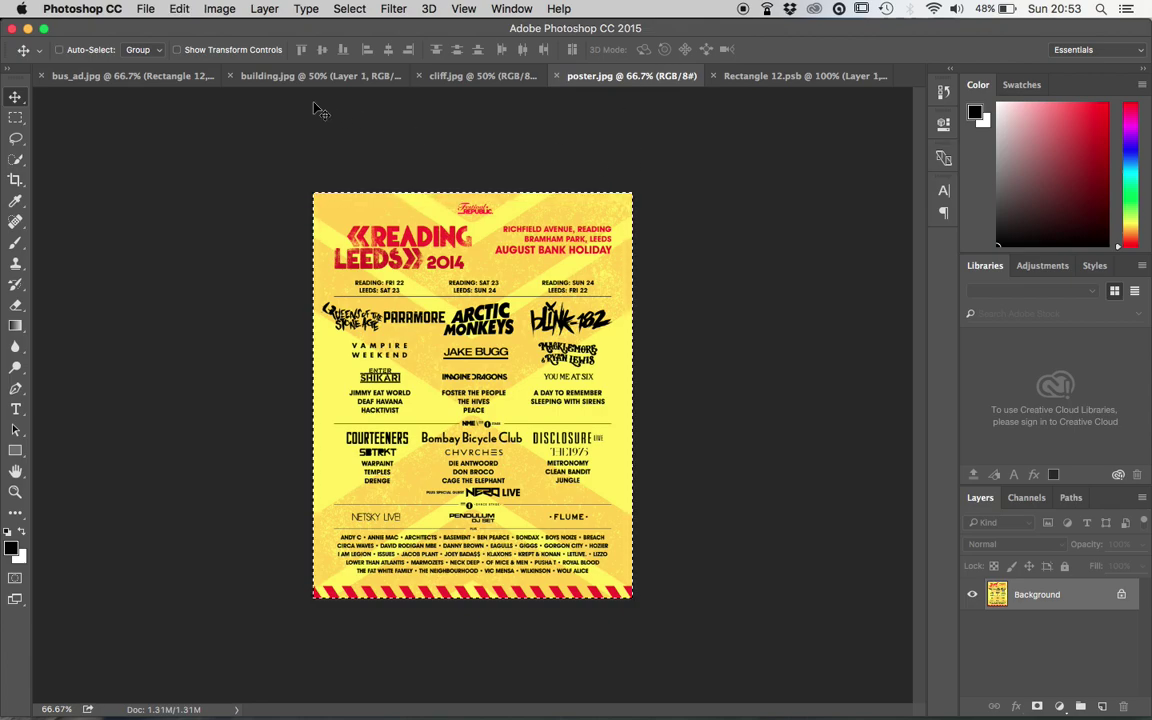
left_click(366, 80)
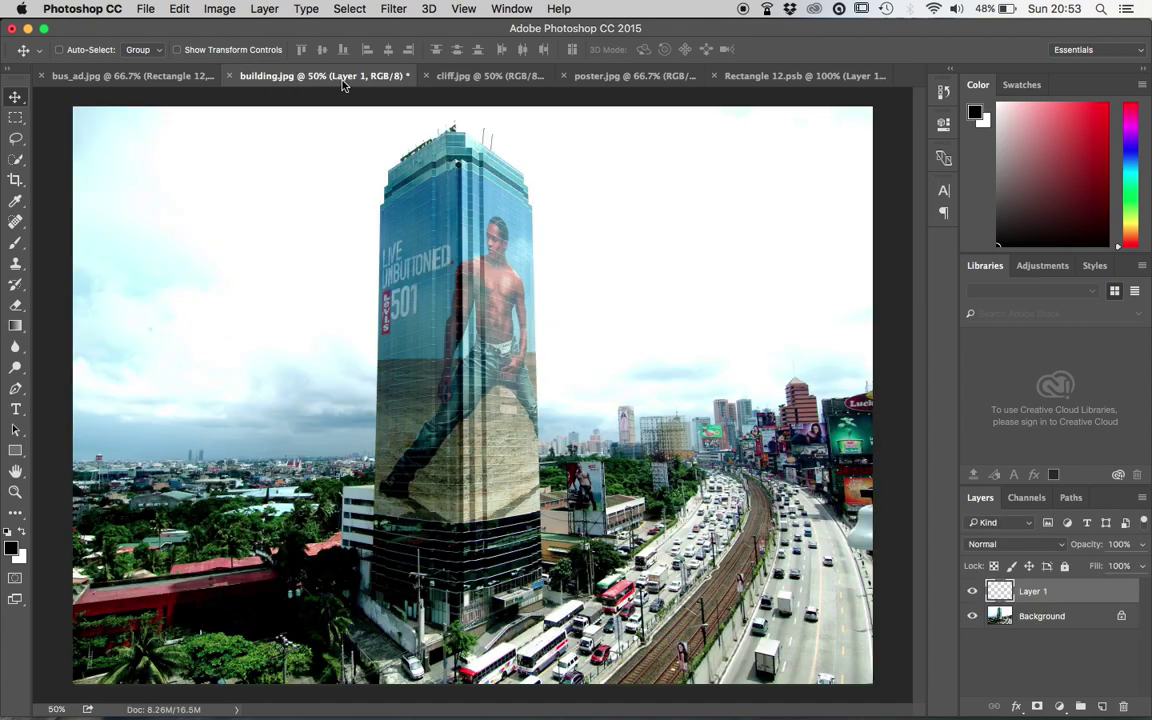
left_click(384, 9)
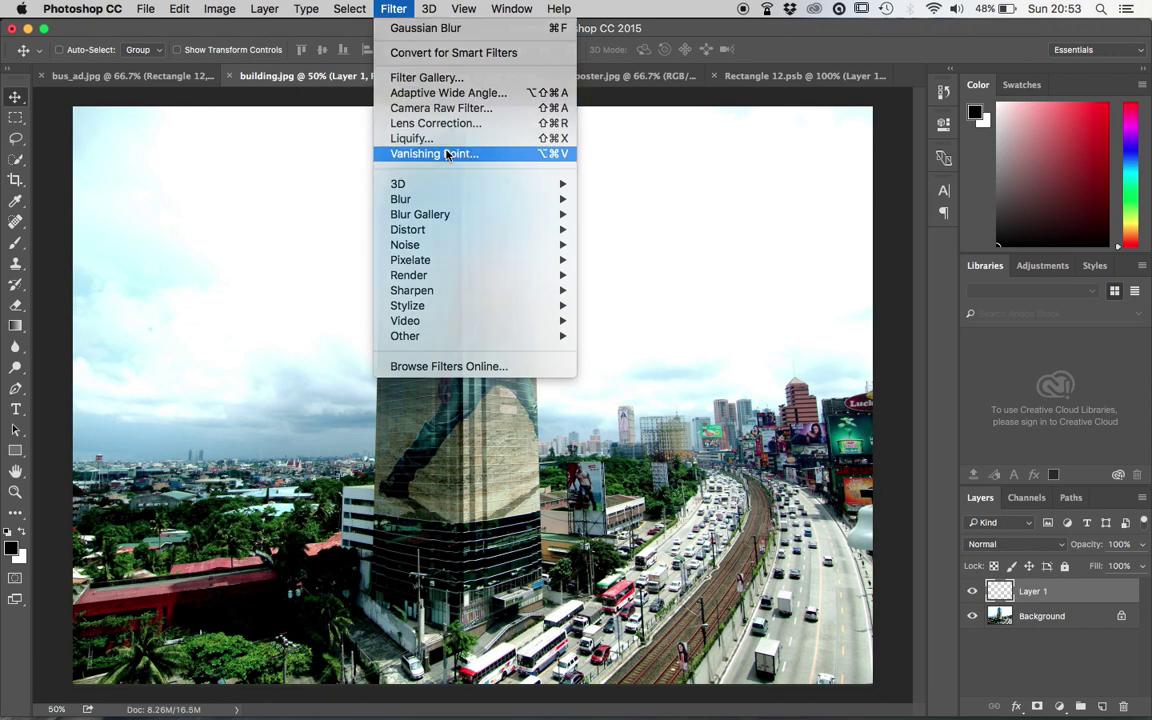
Paste the poster into Vanishing Point, fit it across both tower faces, and apply it to Layer 1
left_click(447, 155)
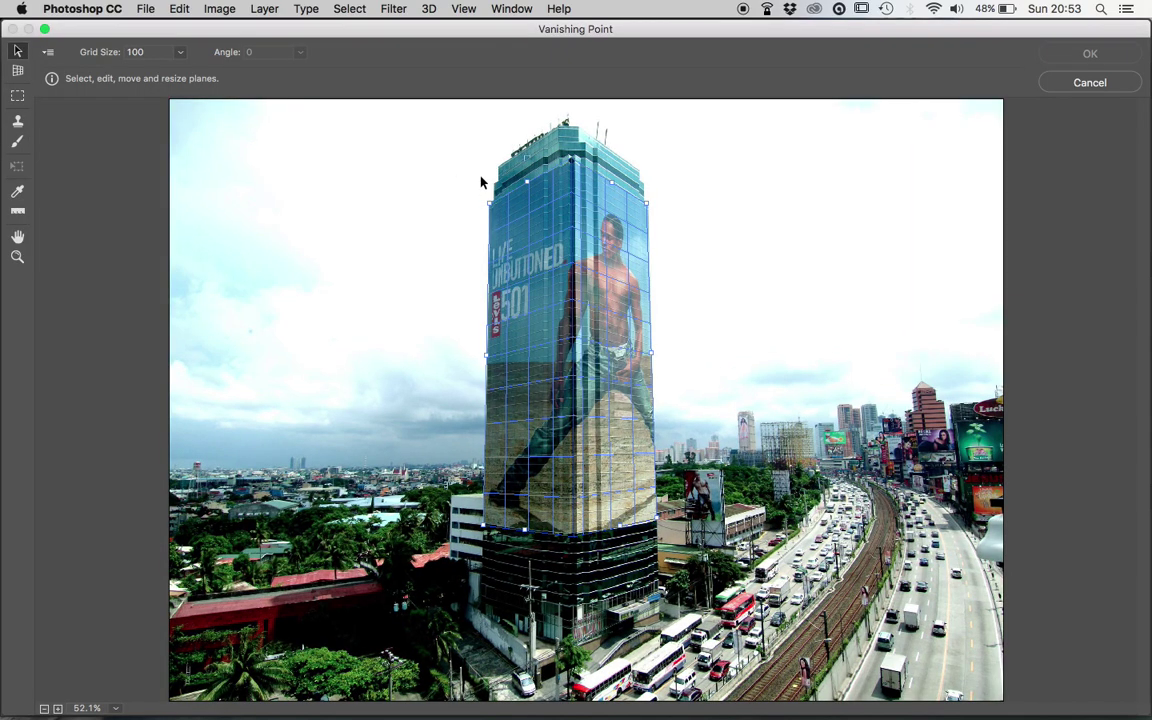
key("alt")
key("ctrl+v")
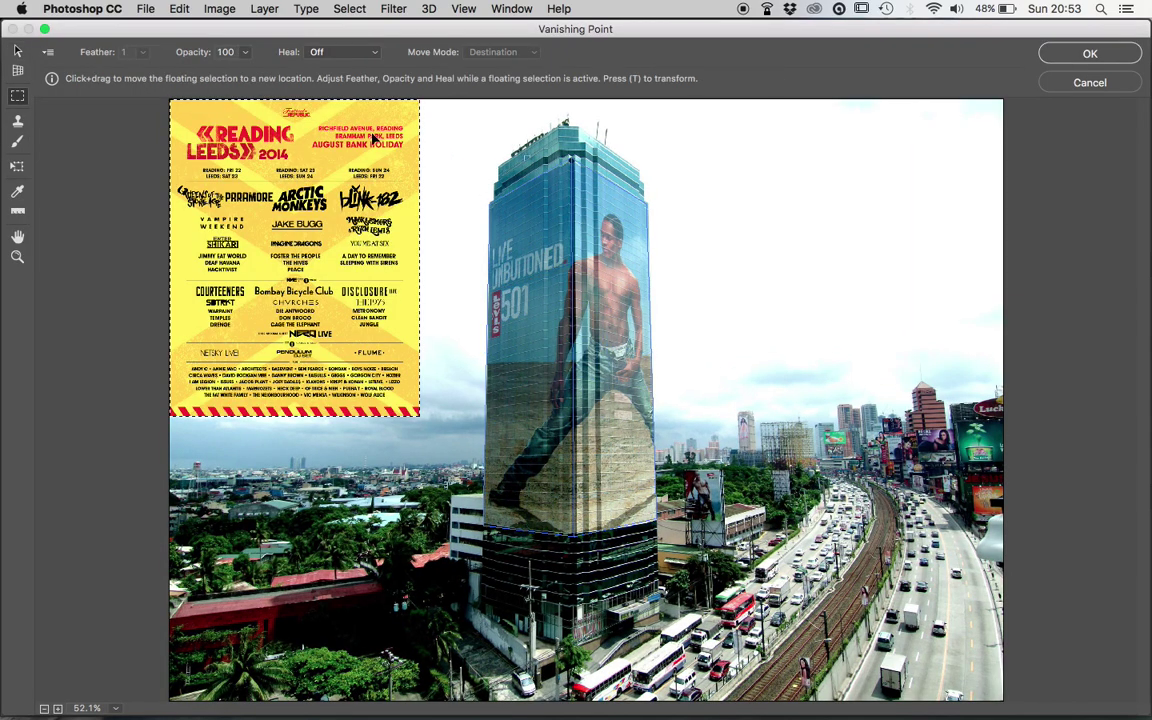
left_click_drag(248, 145, 525, 272)
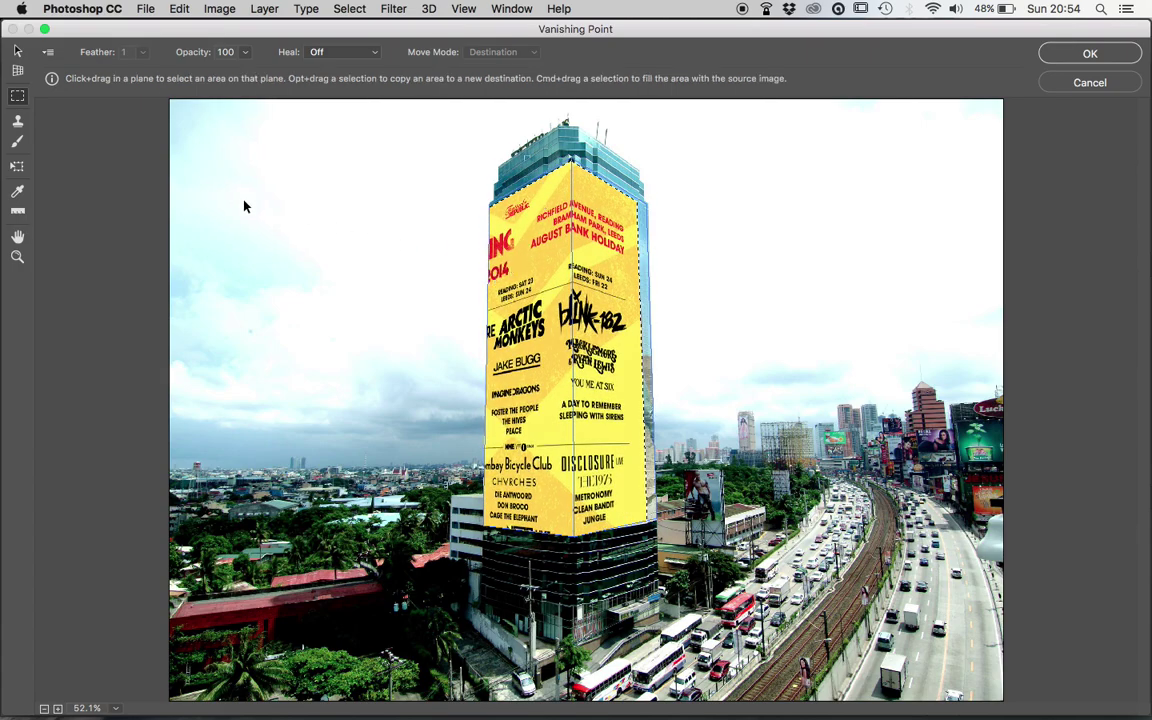
left_click(20, 173)
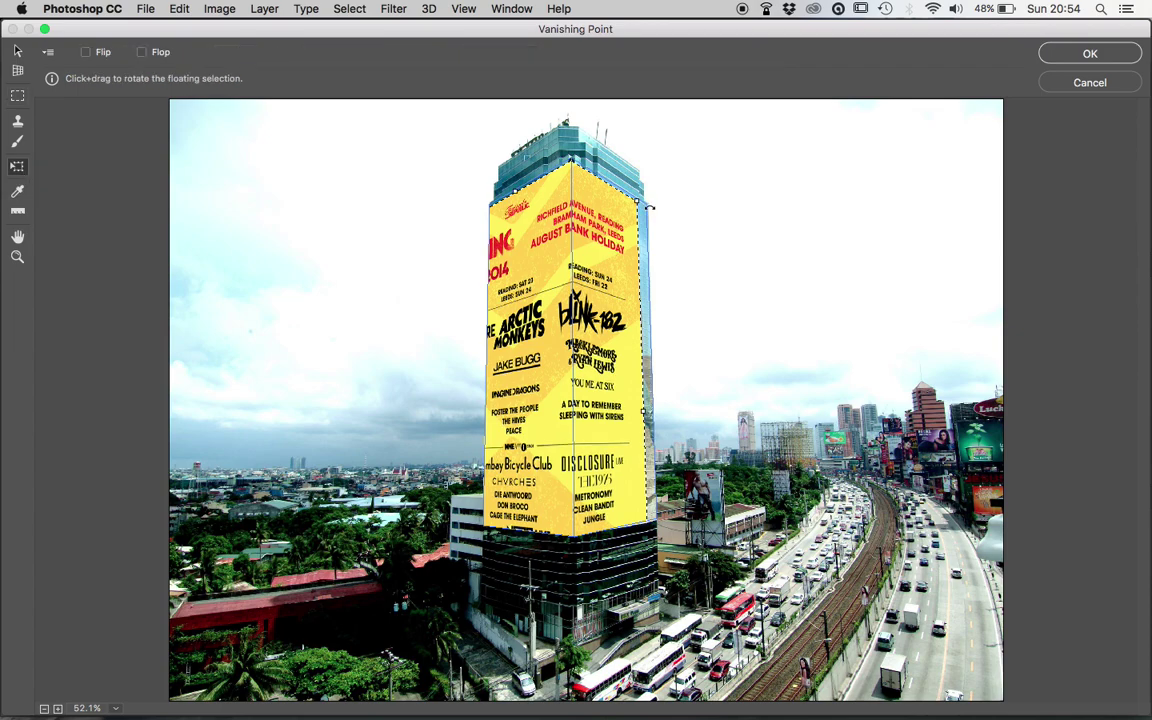
left_click_drag(637, 201, 575, 212)
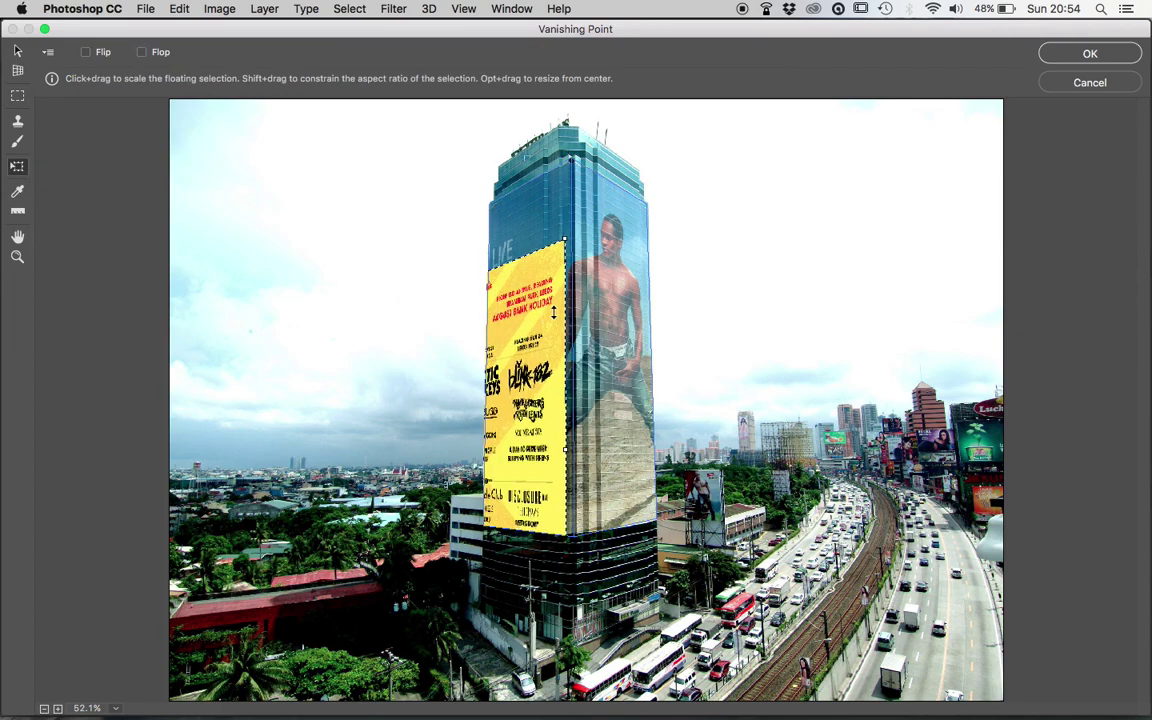
left_click_drag(563, 305, 669, 265)
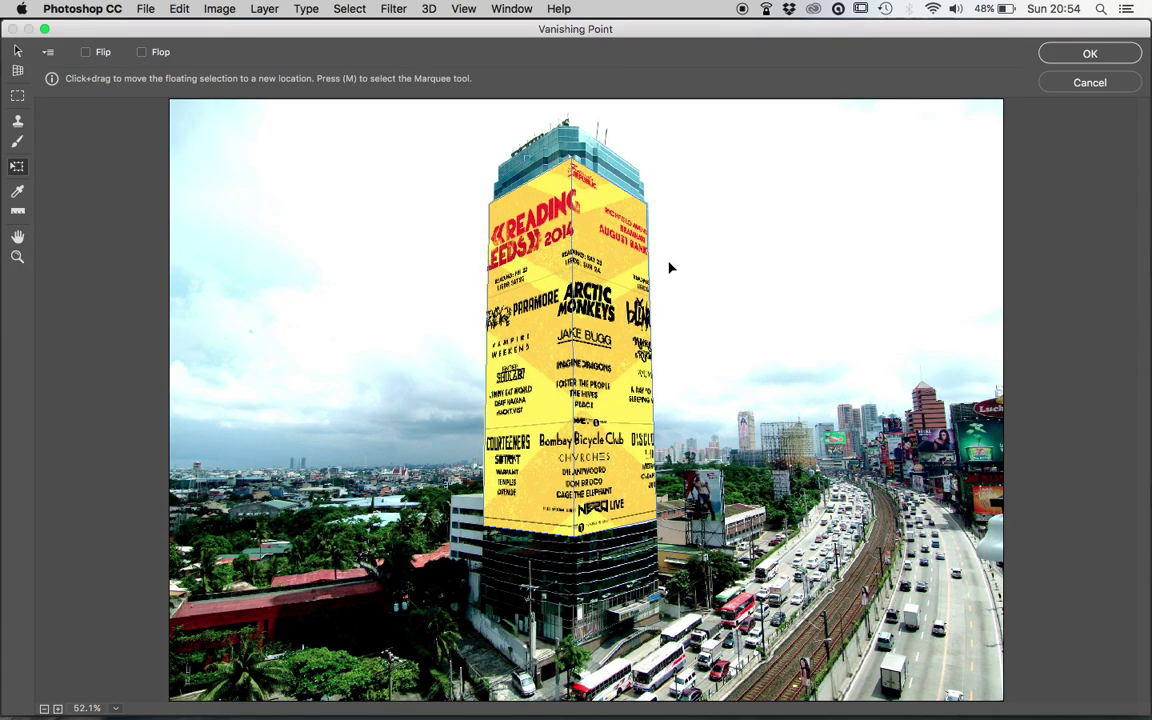
left_click(1093, 58)
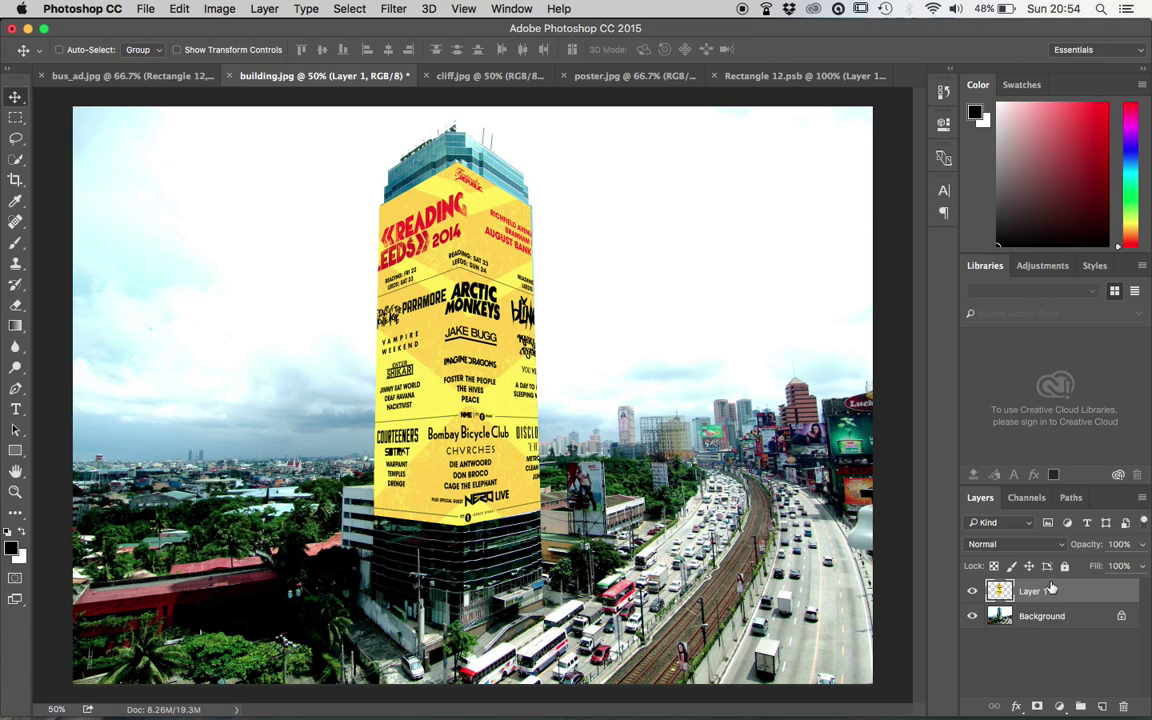
Set Layer 1's blend mode to Multiply
left_click(1031, 547)
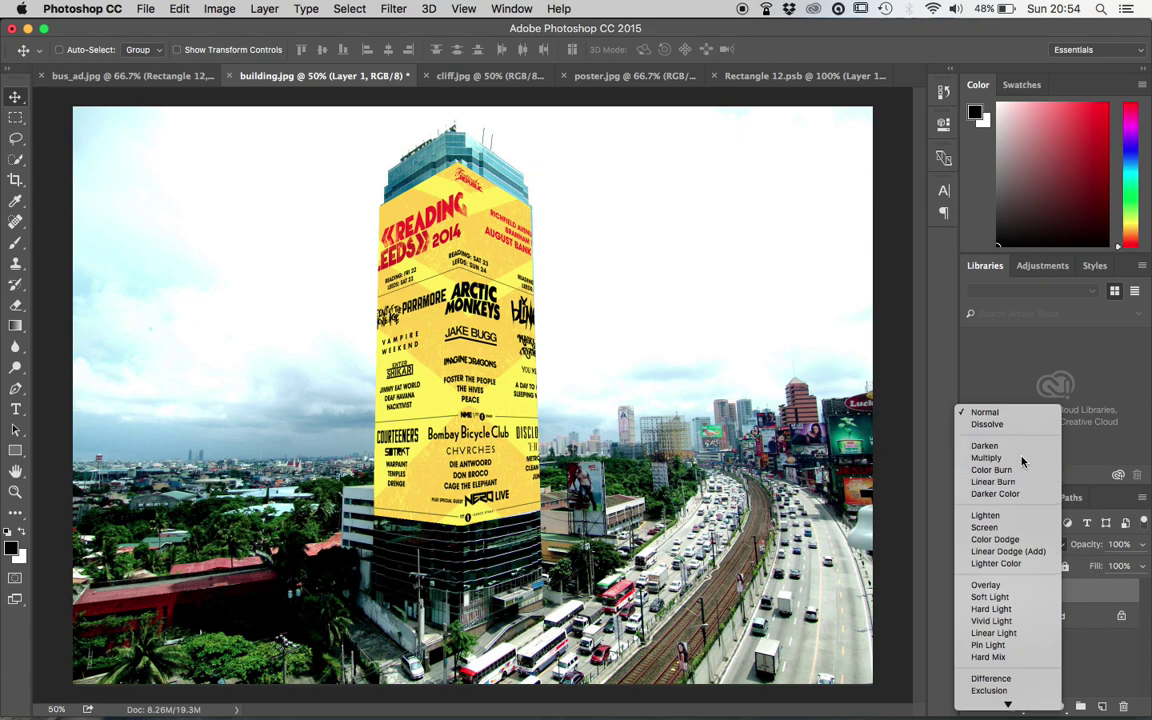
left_click(988, 457)
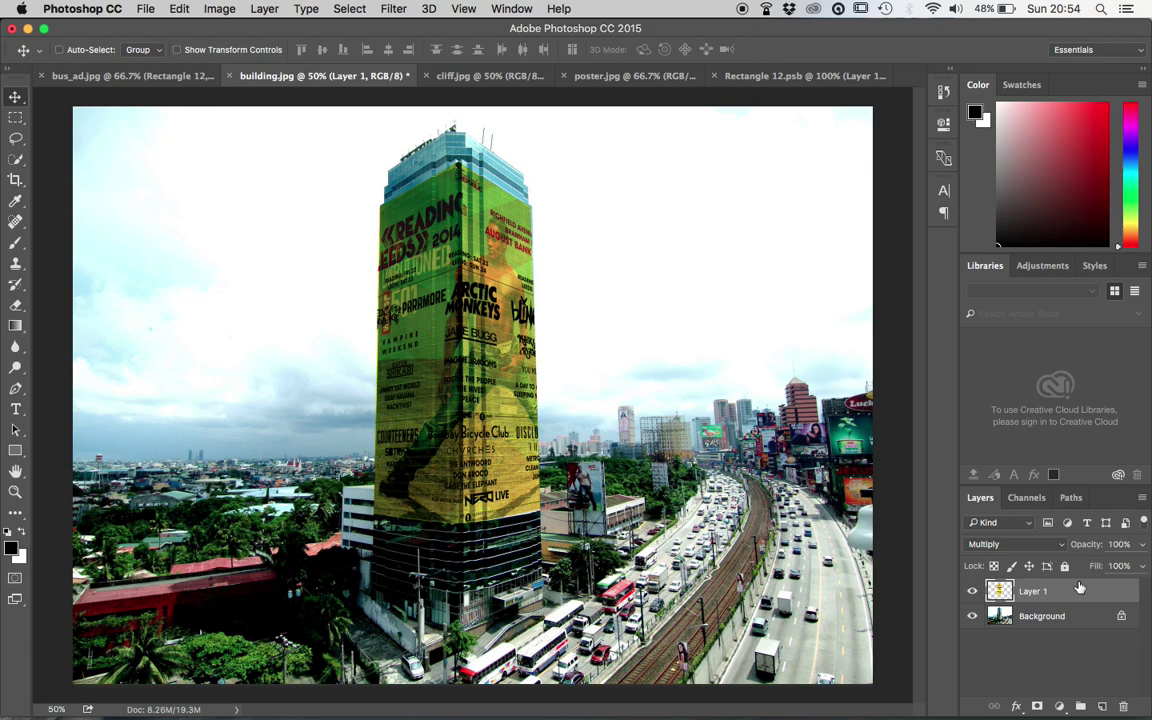
Return to cliff.jpg after glancing at poster.jpg, and close Rectangle 12.psb
left_click(462, 78)
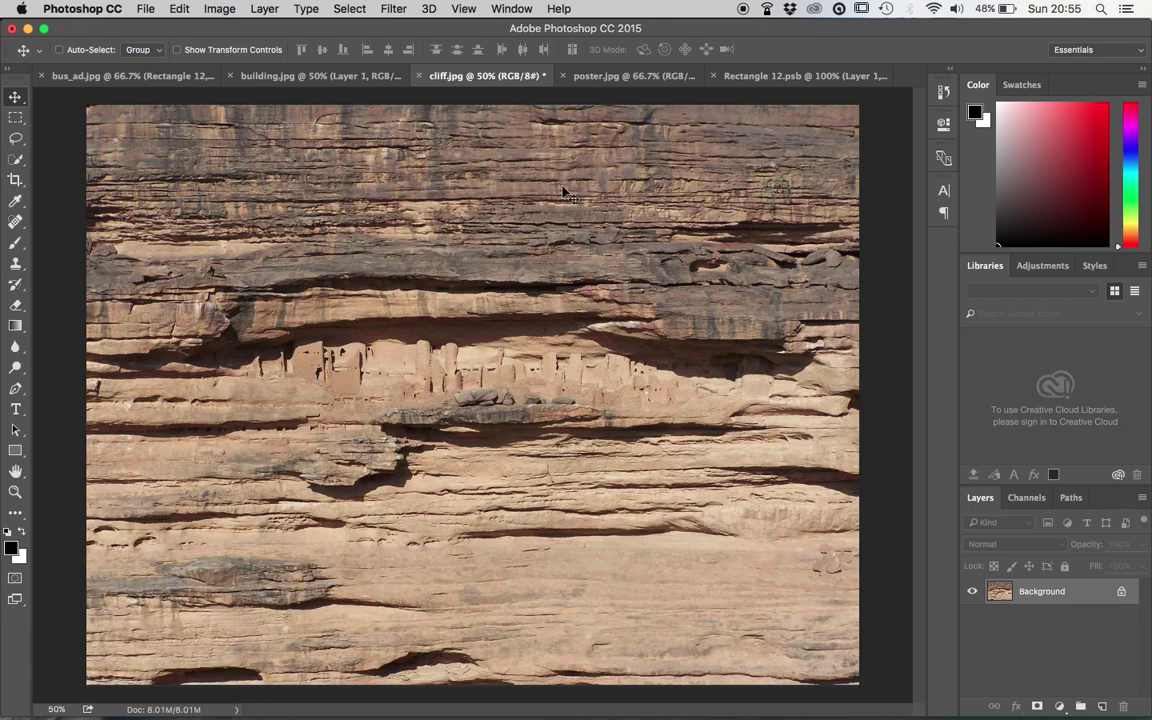
left_click(604, 76)
left_click(456, 75)
left_click(715, 77)
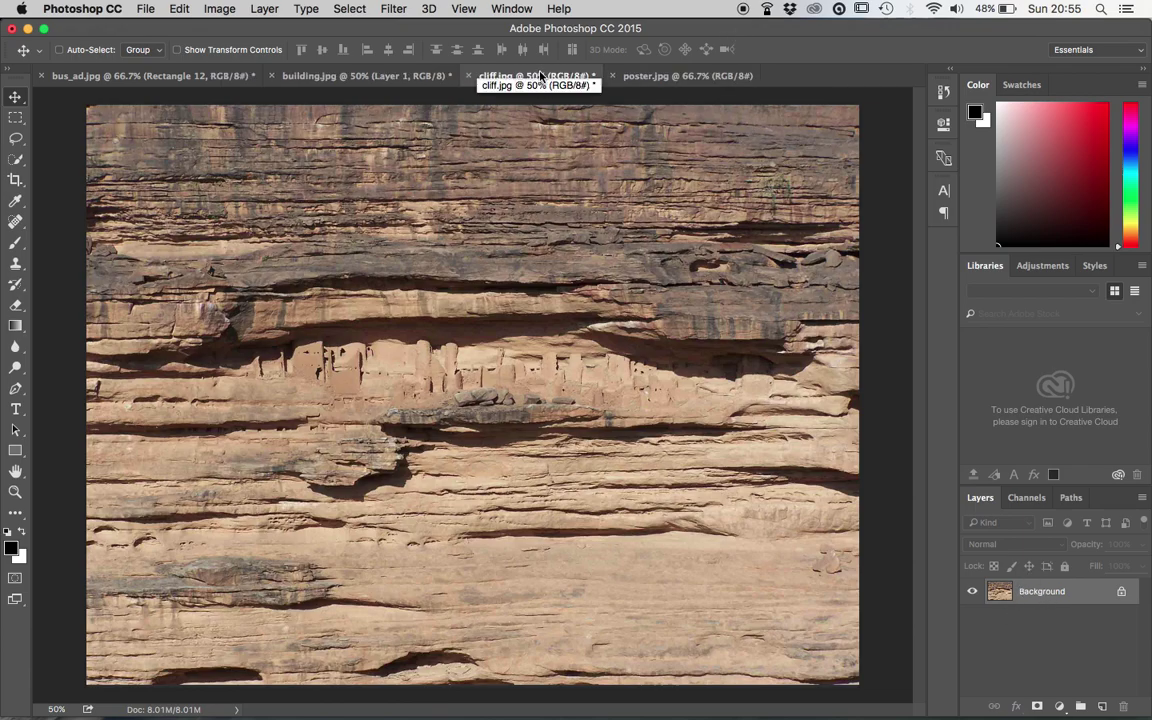
In the cliff's Channels, compare Red alone, then Red with Green, and select Red
left_click(1018, 503)
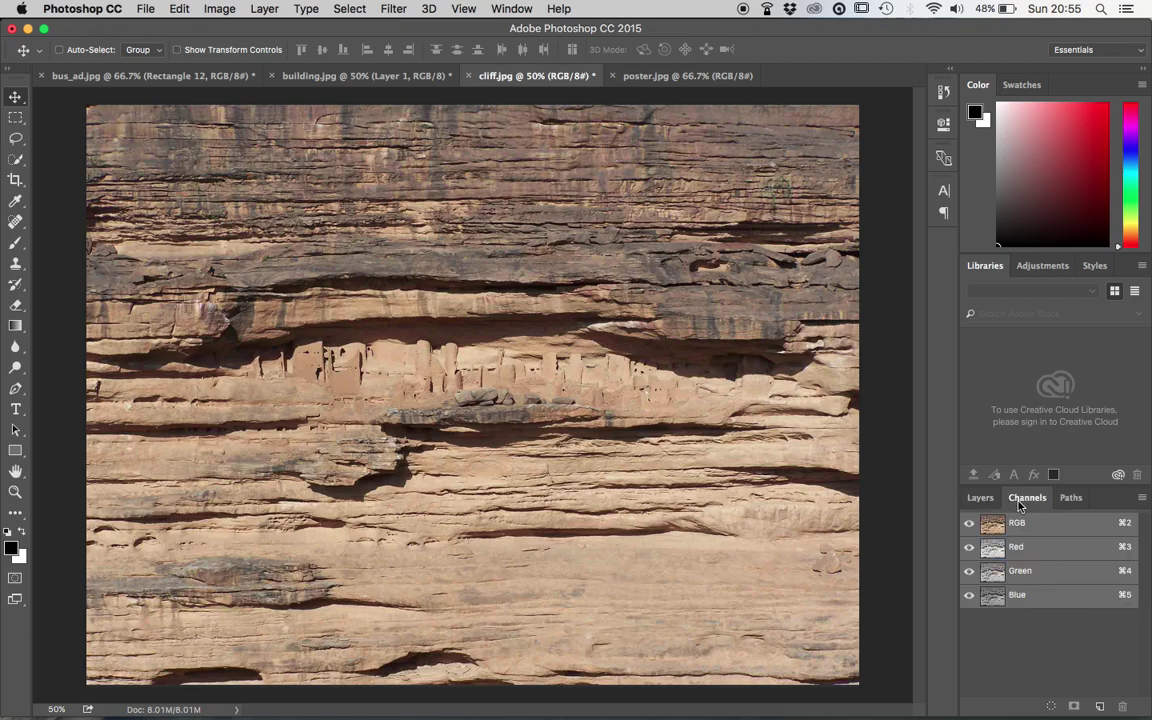
left_click(969, 571)
left_click(969, 596)
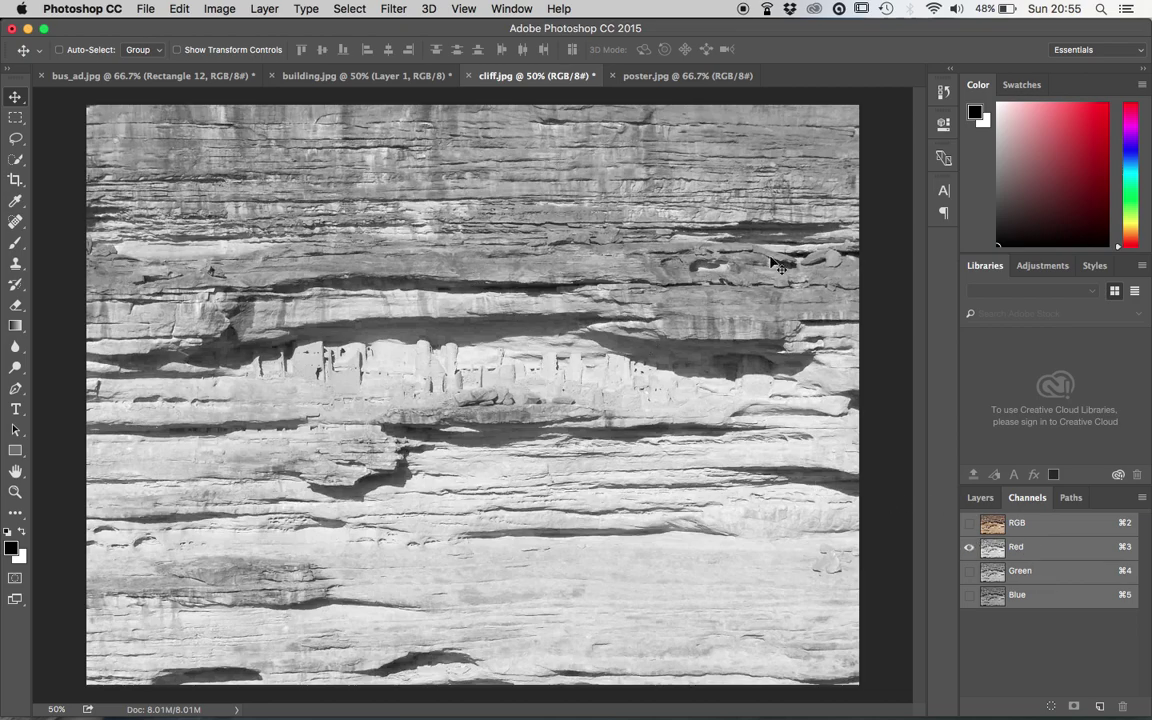
right_click(1039, 548)
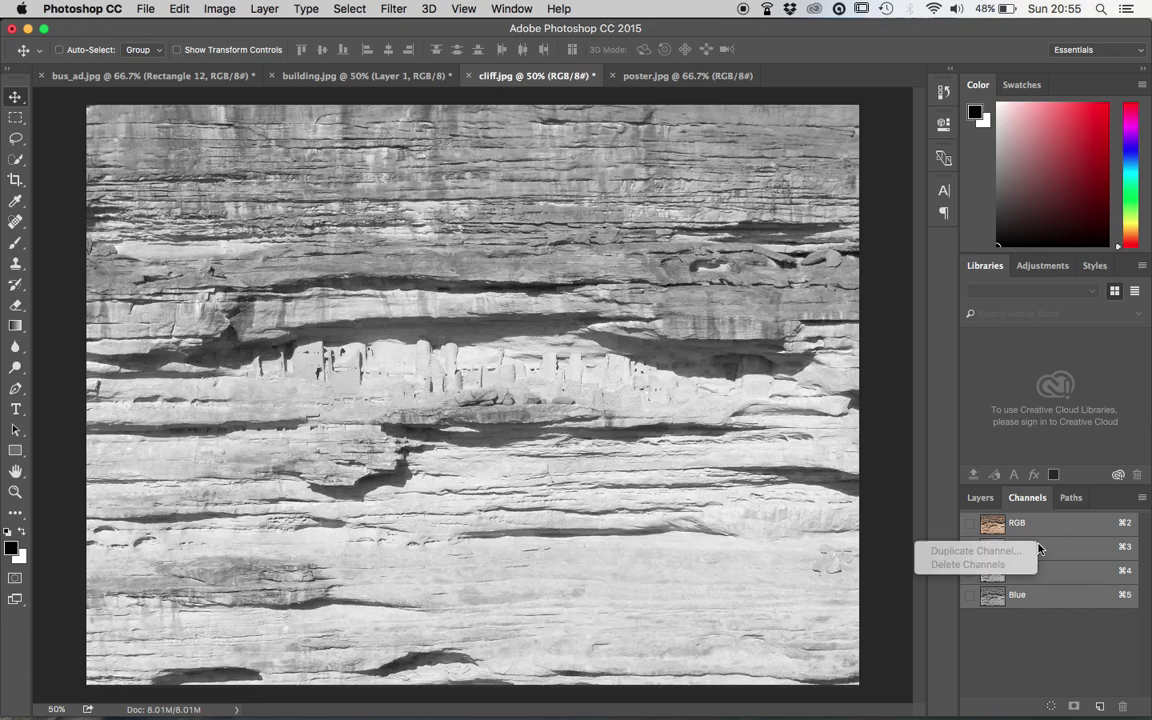
left_click(1043, 668)
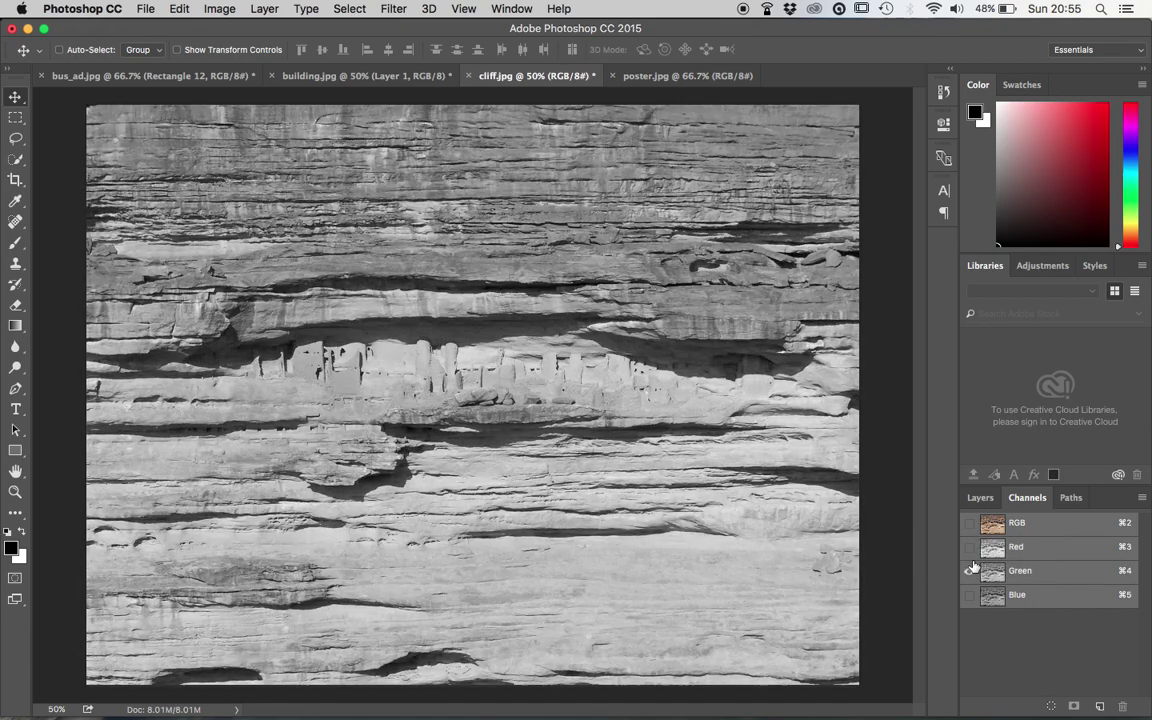
left_click(969, 571)
left_click(1039, 548)
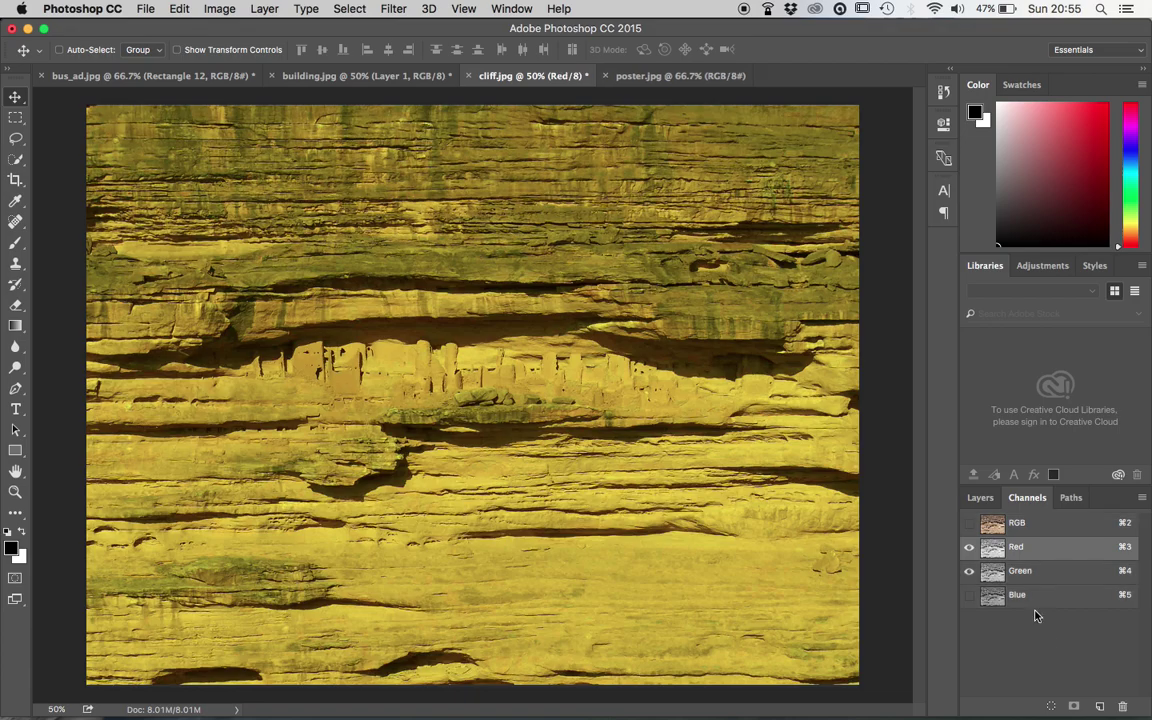
Duplicate the cliff's Red channel into a new document
left_click(969, 571)
right_click(1049, 550)
left_click(1043, 553)
left_click(514, 359)
left_click(510, 373)
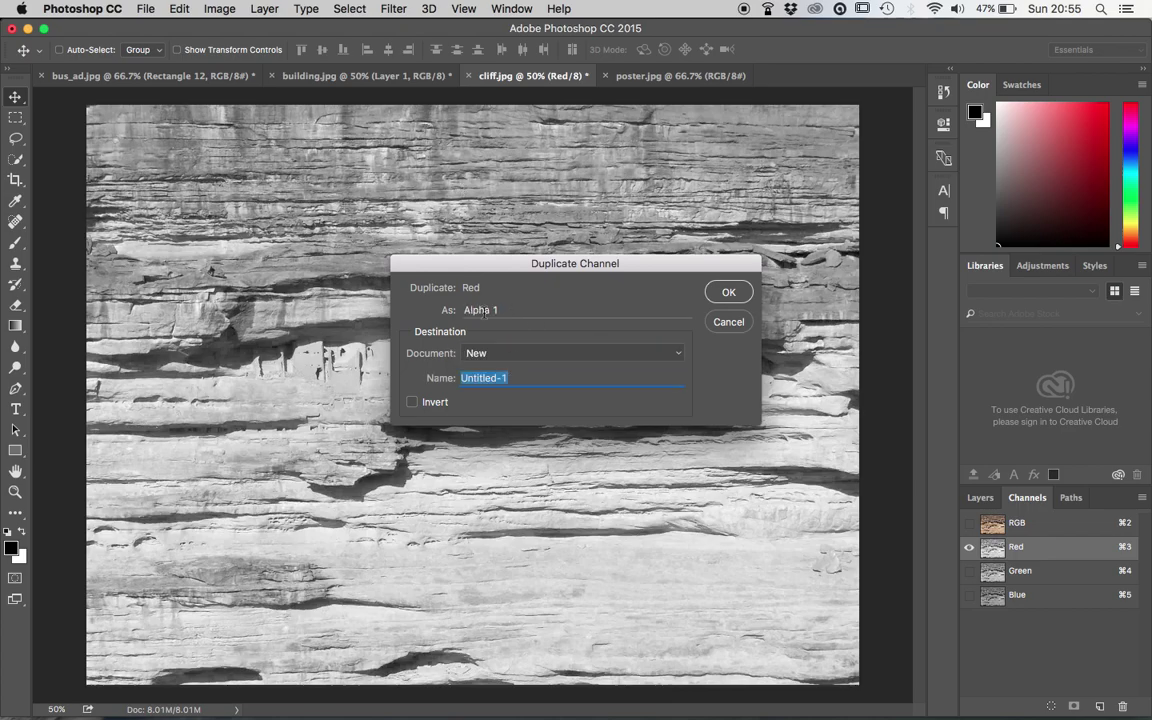
left_click(728, 293)
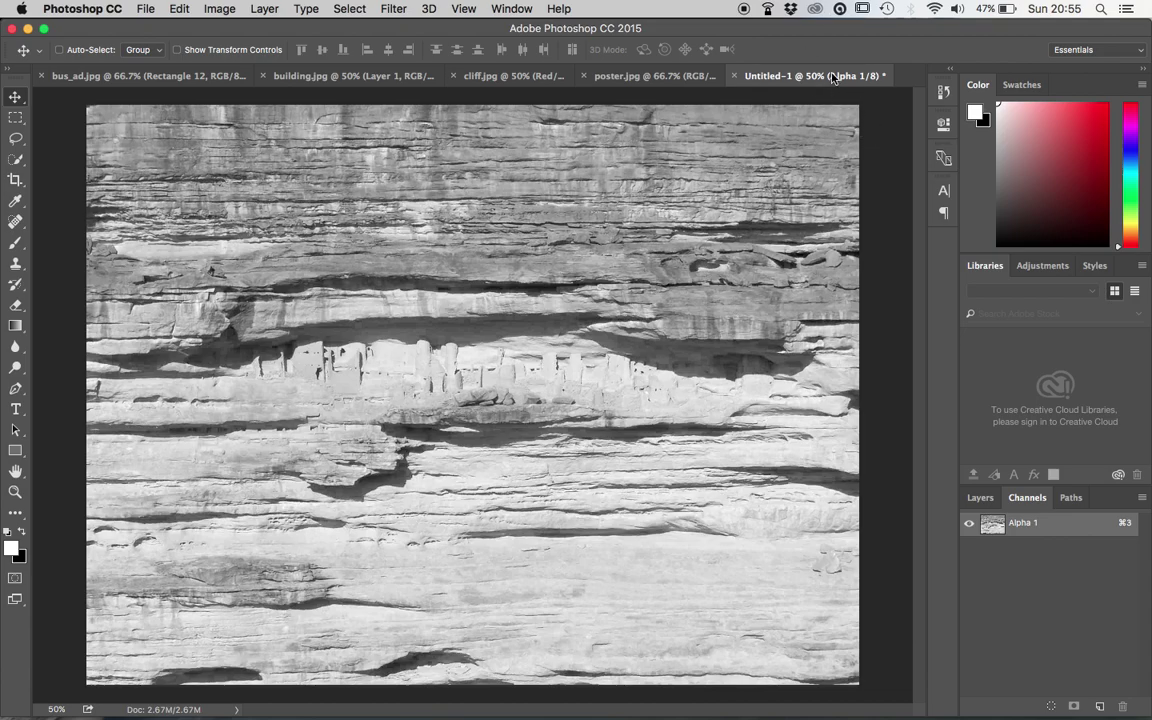
Restore cliff.jpg to the full RGB composite and go back to its layers
left_click(502, 76)
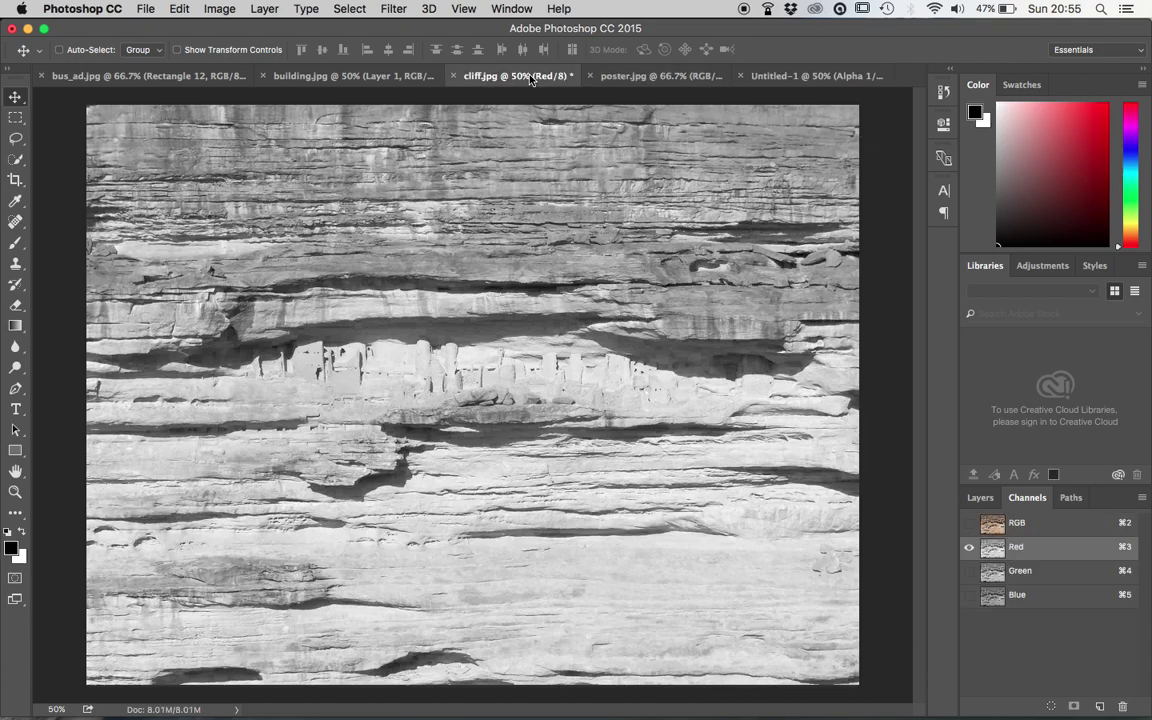
left_click(970, 522)
left_click(980, 497)
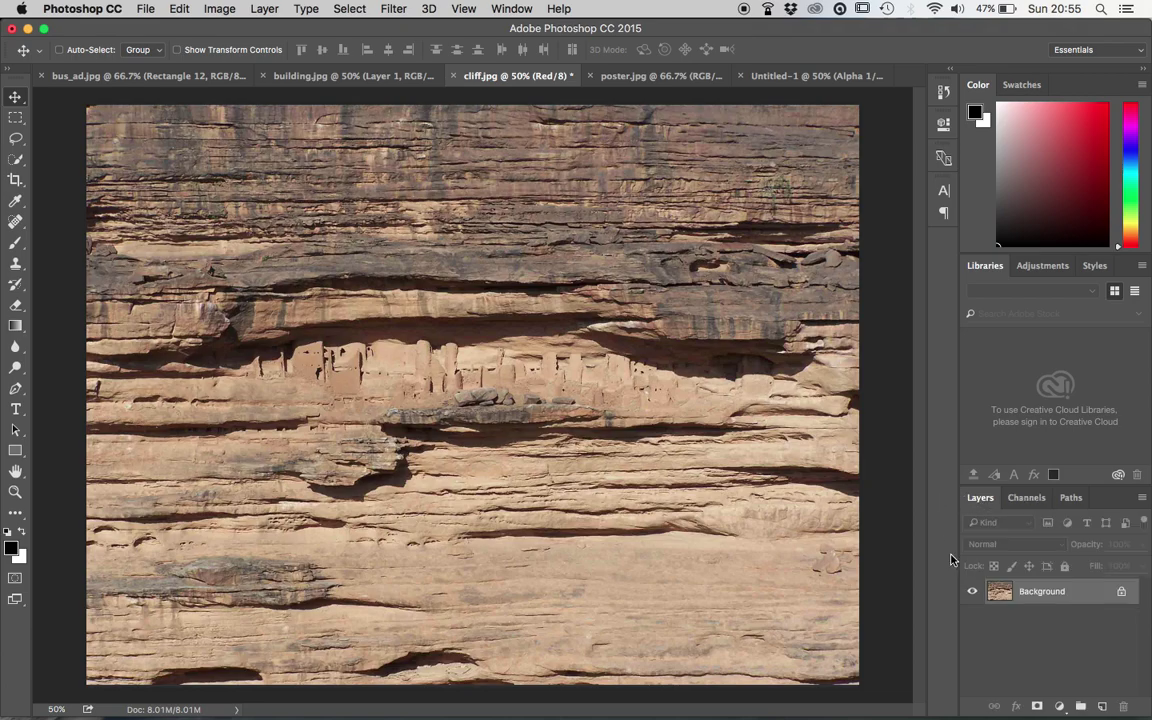
Apply a 0.8-pixel Gaussian Blur to the Untitled-1 greyscale texture
left_click(797, 70)
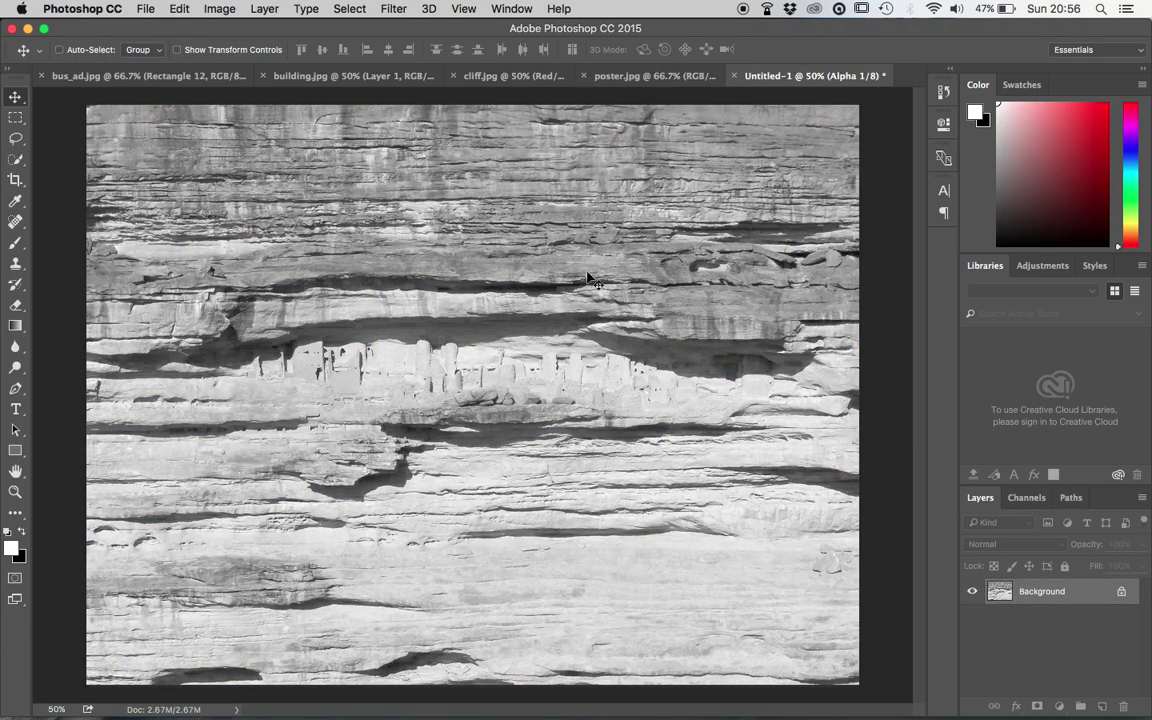
left_click(393, 9)
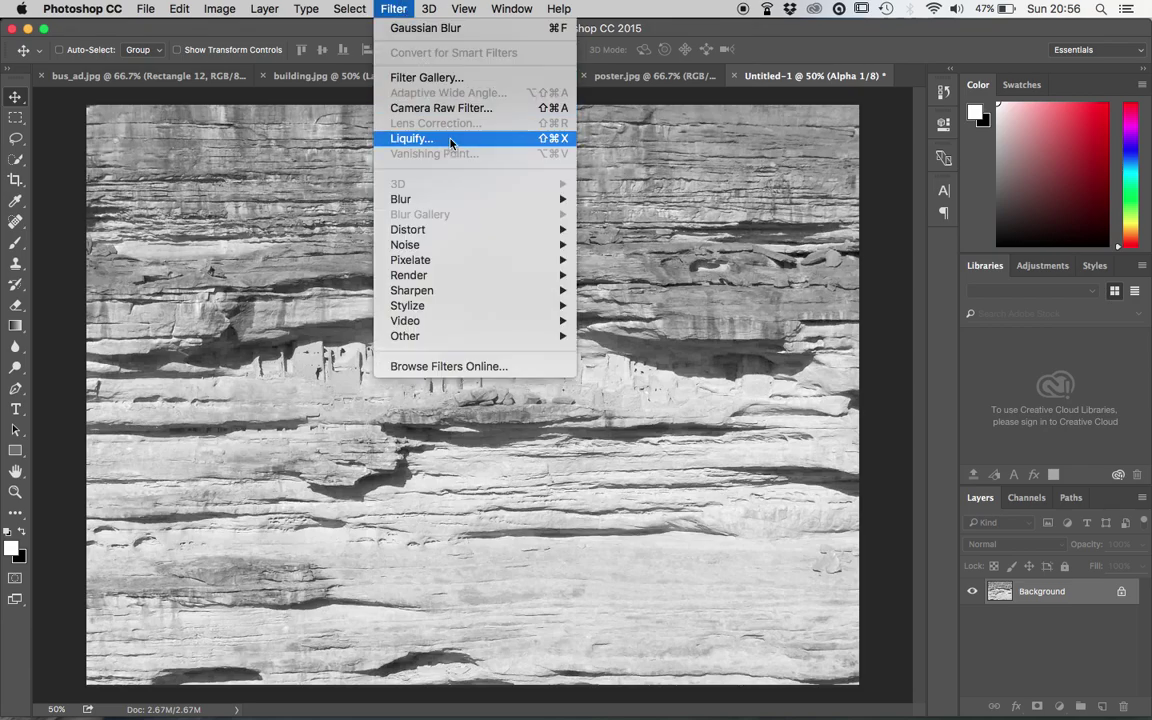
mouse_move(453, 206)
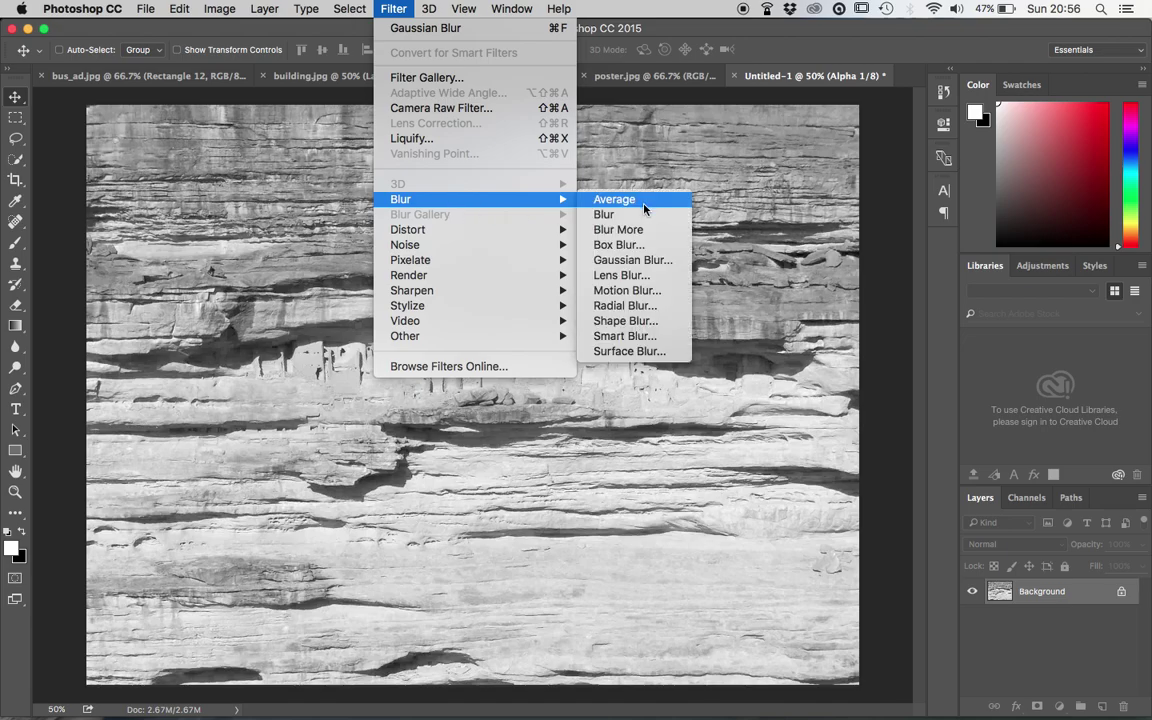
left_click(630, 259)
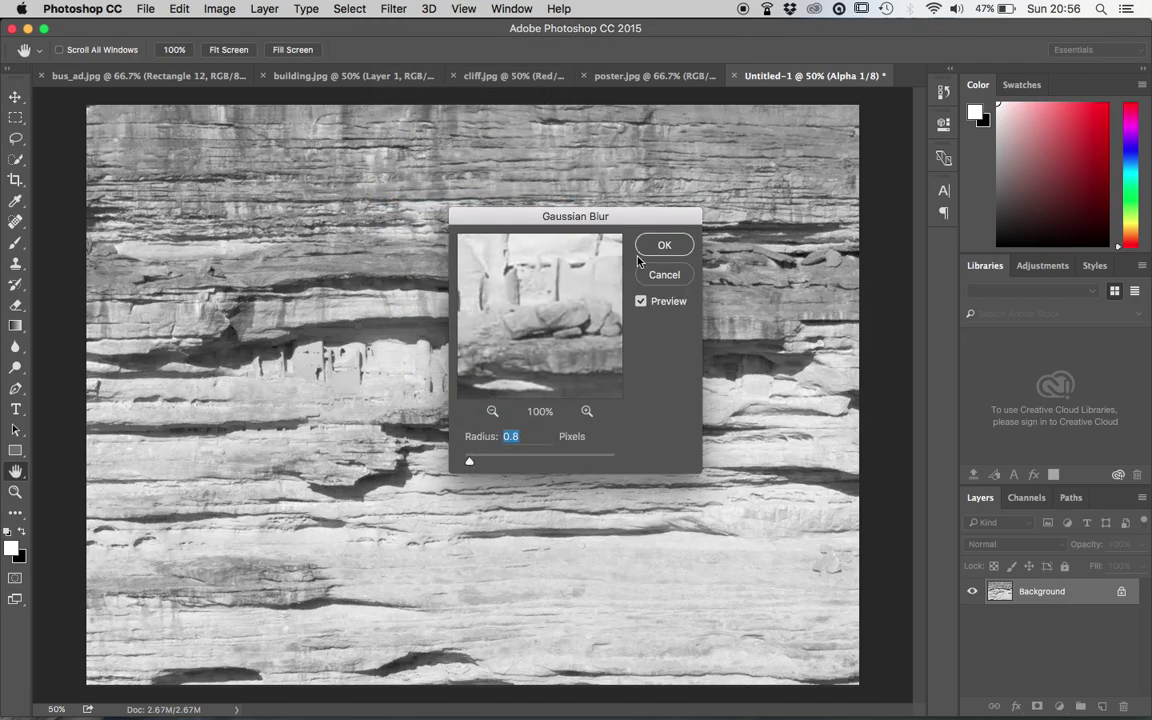
left_click(668, 246)
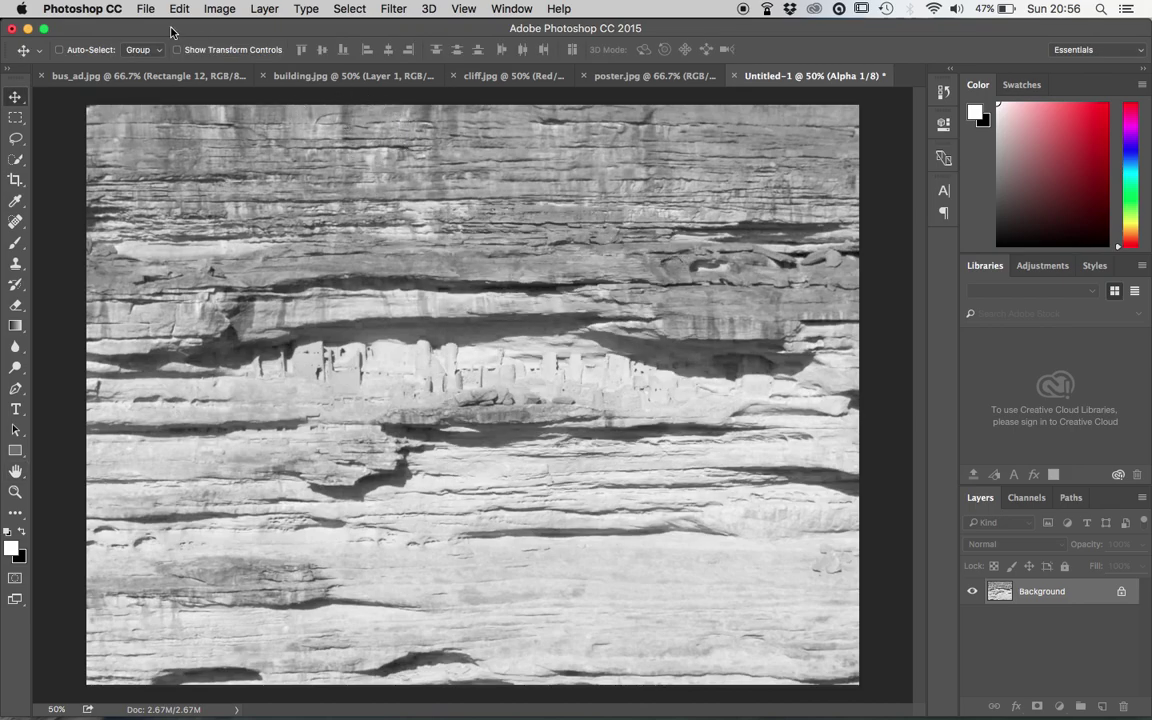
Save the blurred texture as displace.psd
left_click(145, 9)
left_click(236, 175)
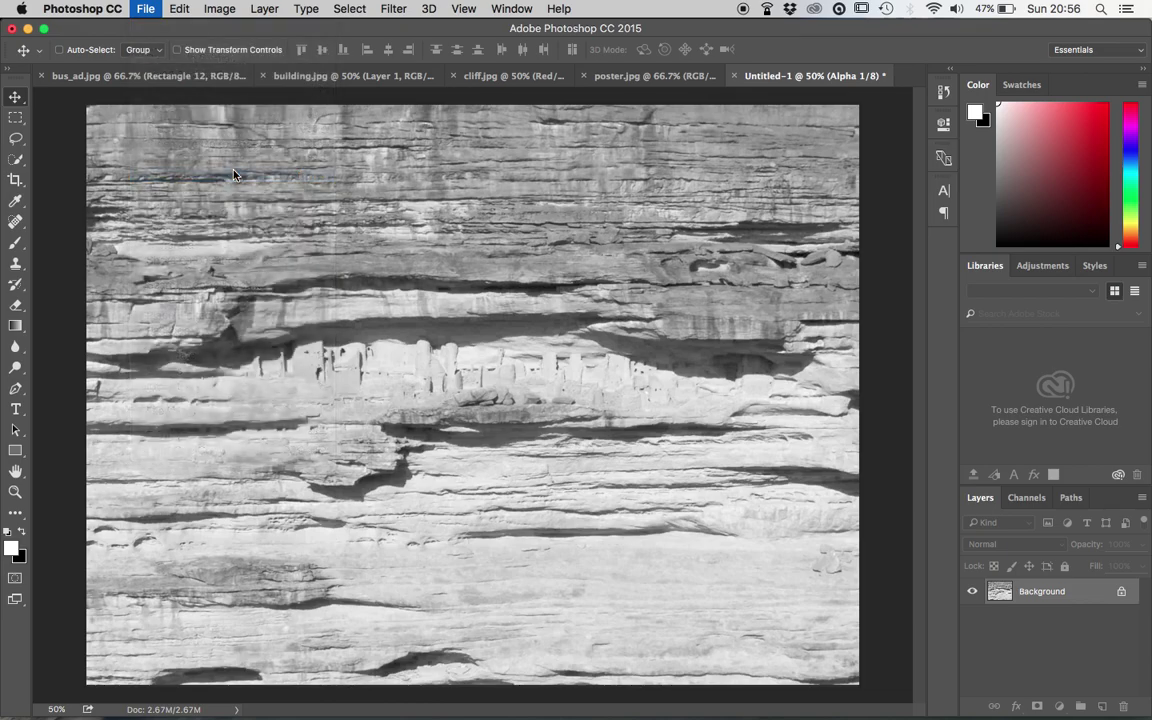
type("displace")
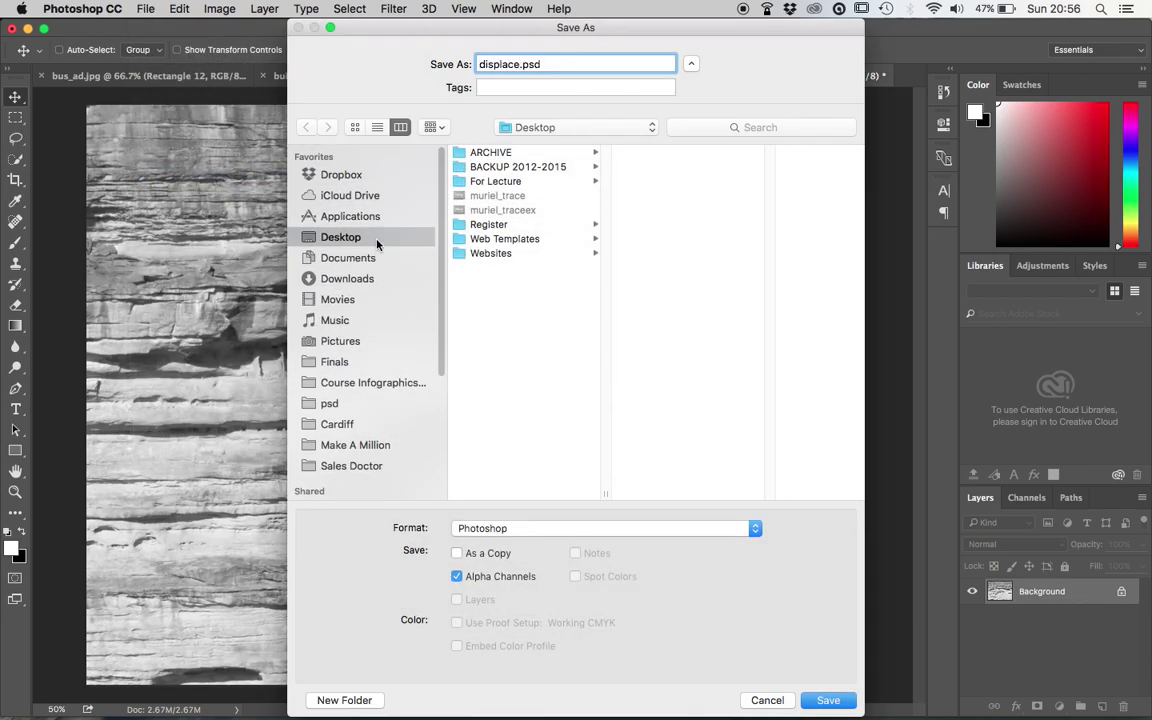
left_click(826, 700)
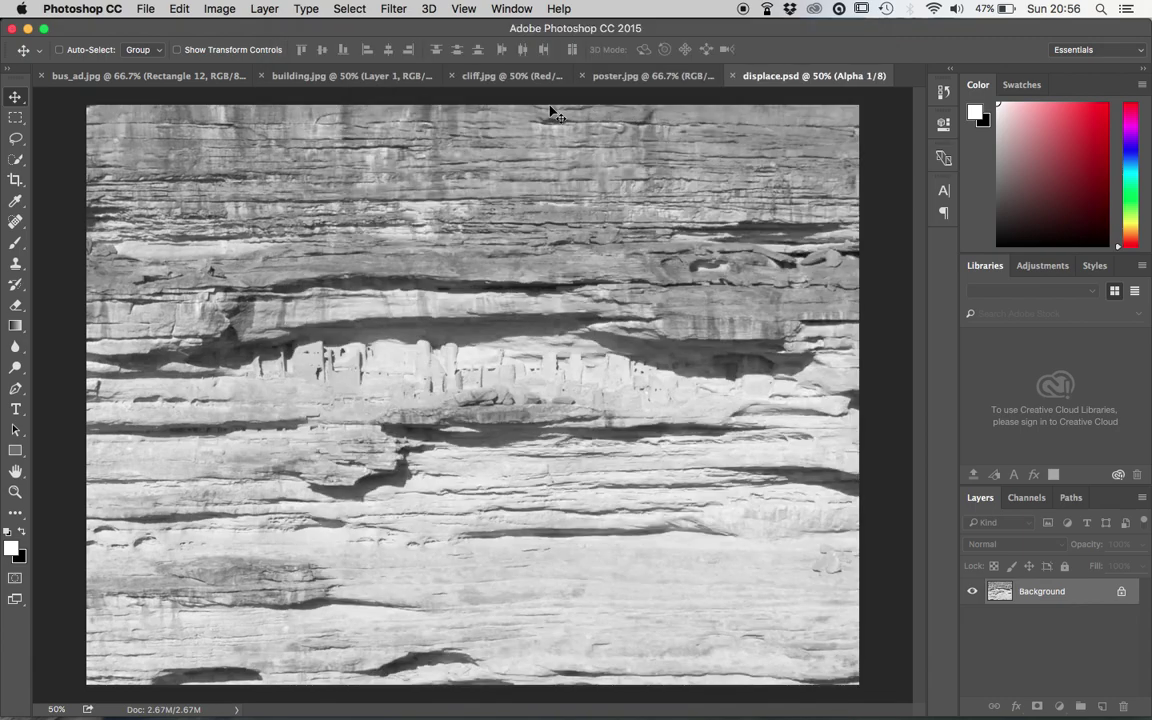
Add a new layer to cliff.jpg and paste the poster from poster.jpg onto it
left_click(462, 72)
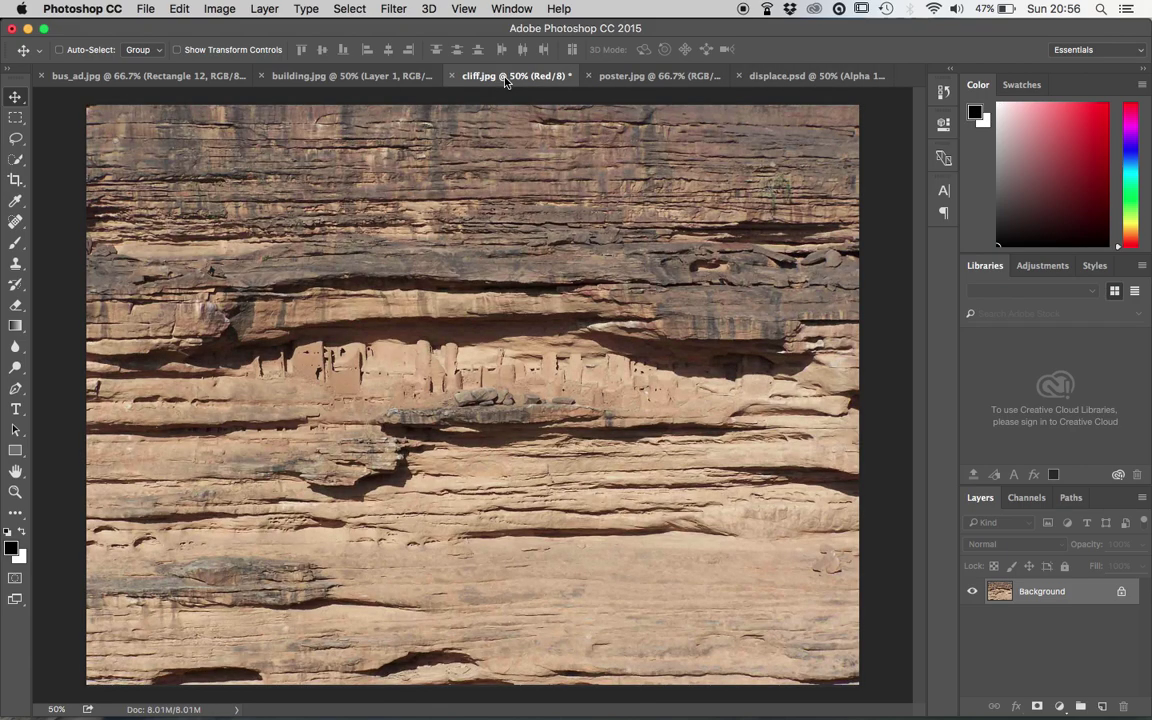
left_click(1103, 708)
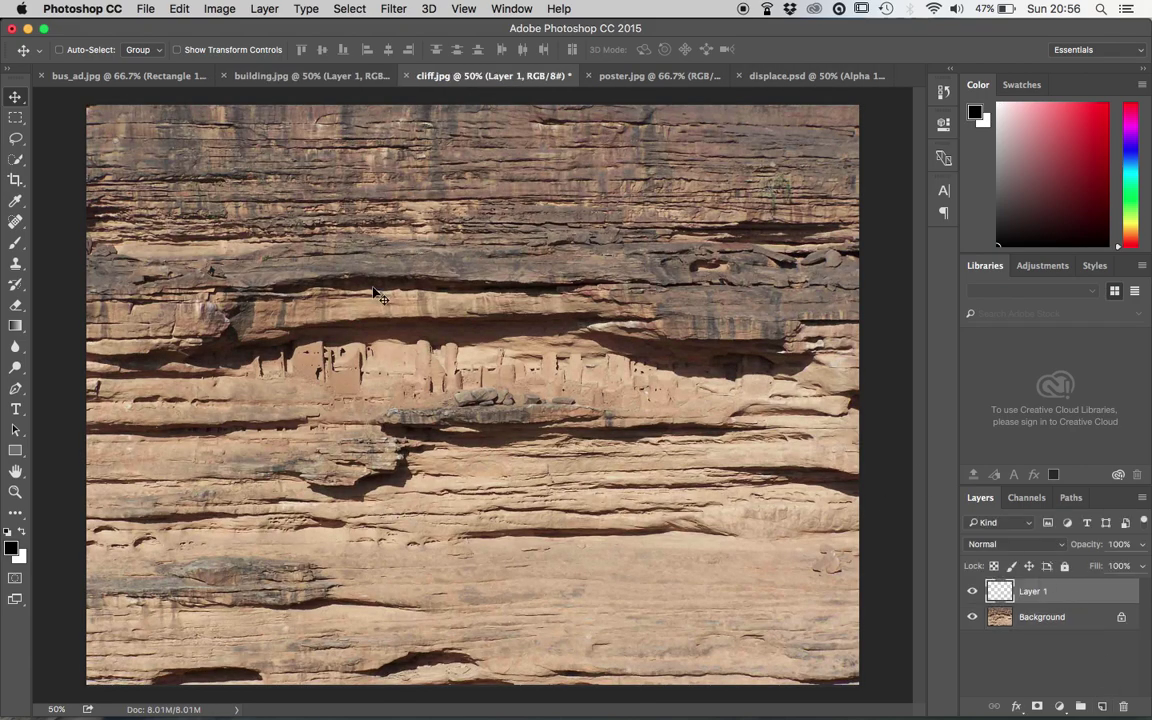
left_click(651, 78)
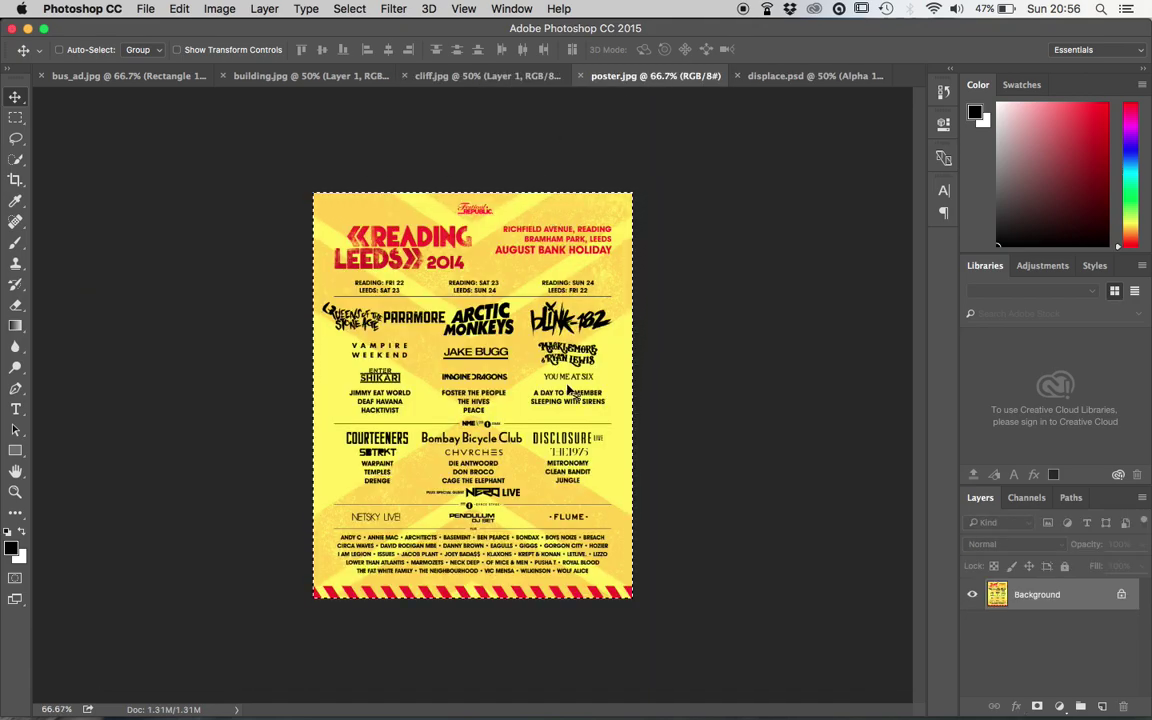
left_click(519, 77)
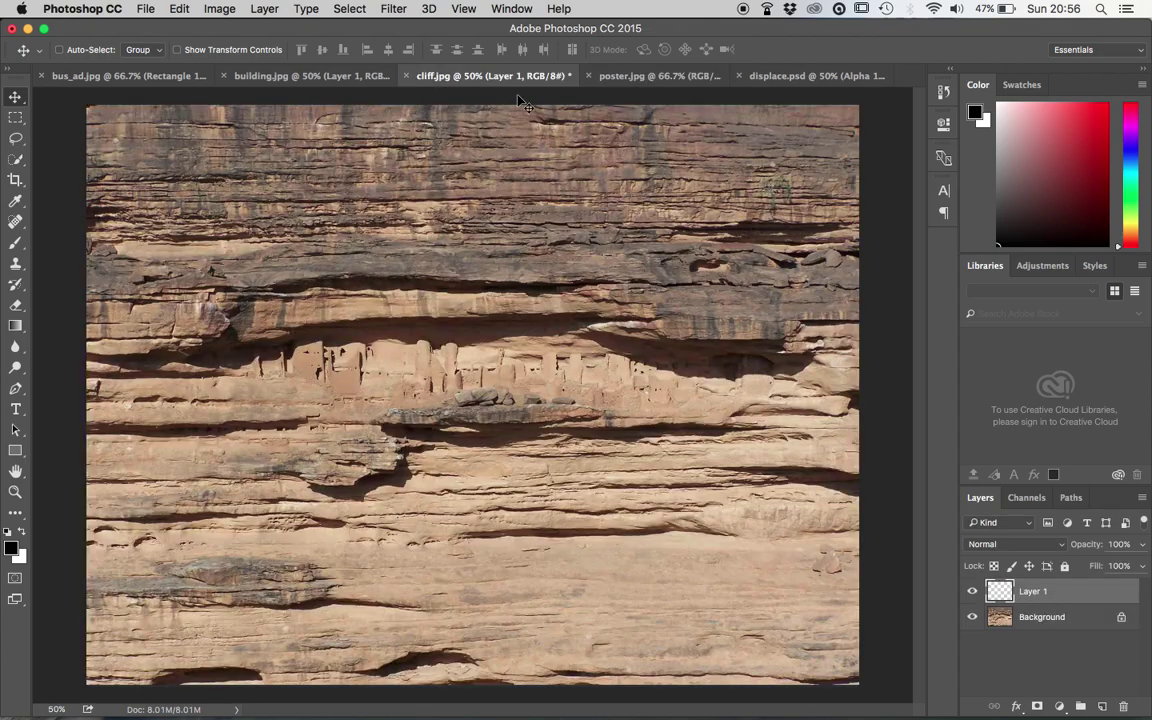
key("super+v")
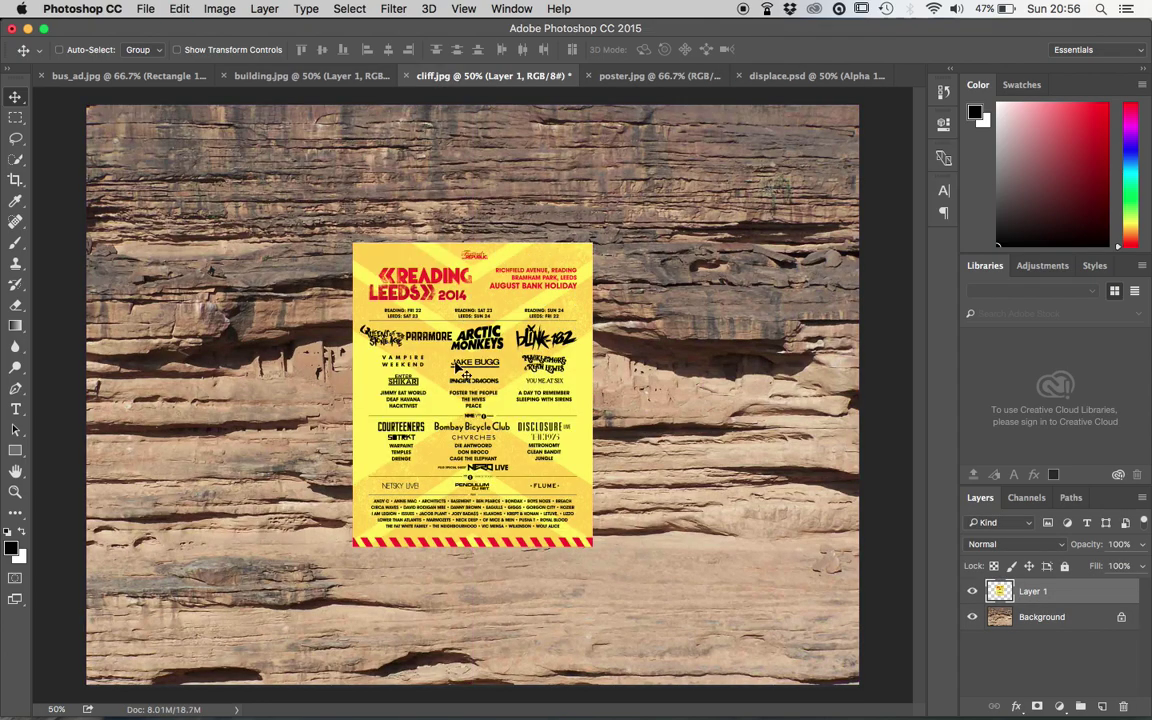
Scale the pasted poster up to about 148.6% over the rock face
left_click(184, 10)
mouse_move(300, 349)
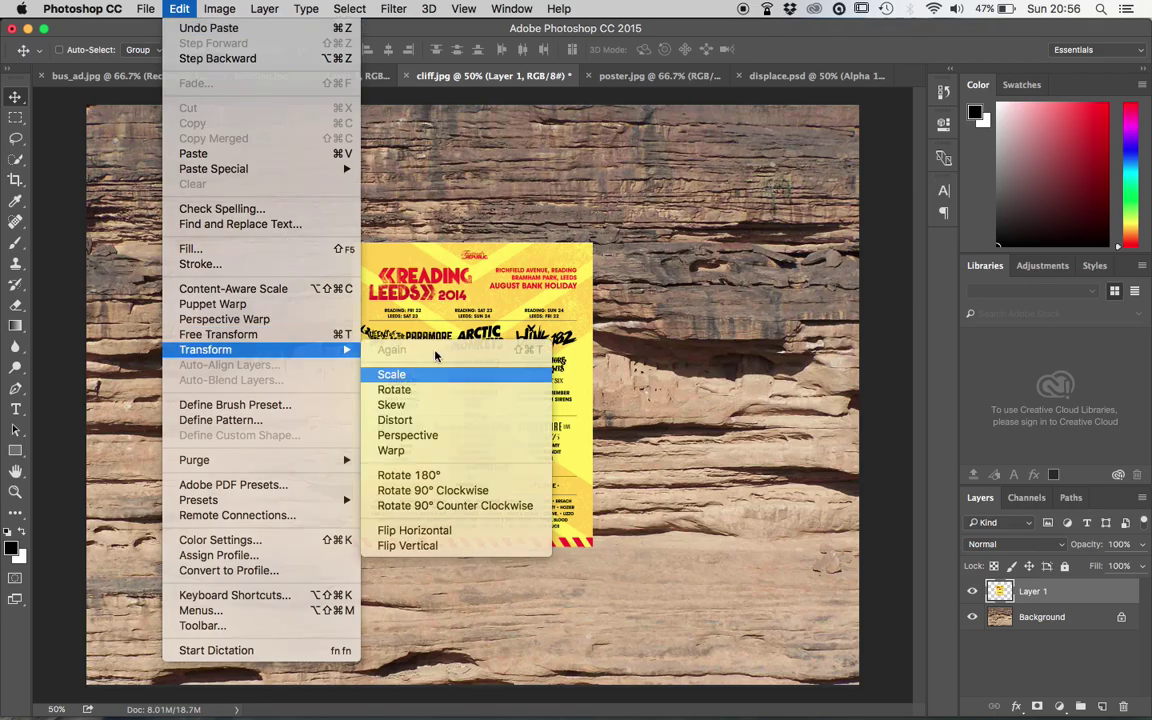
left_click(400, 374)
left_click_drag(597, 244, 693, 208)
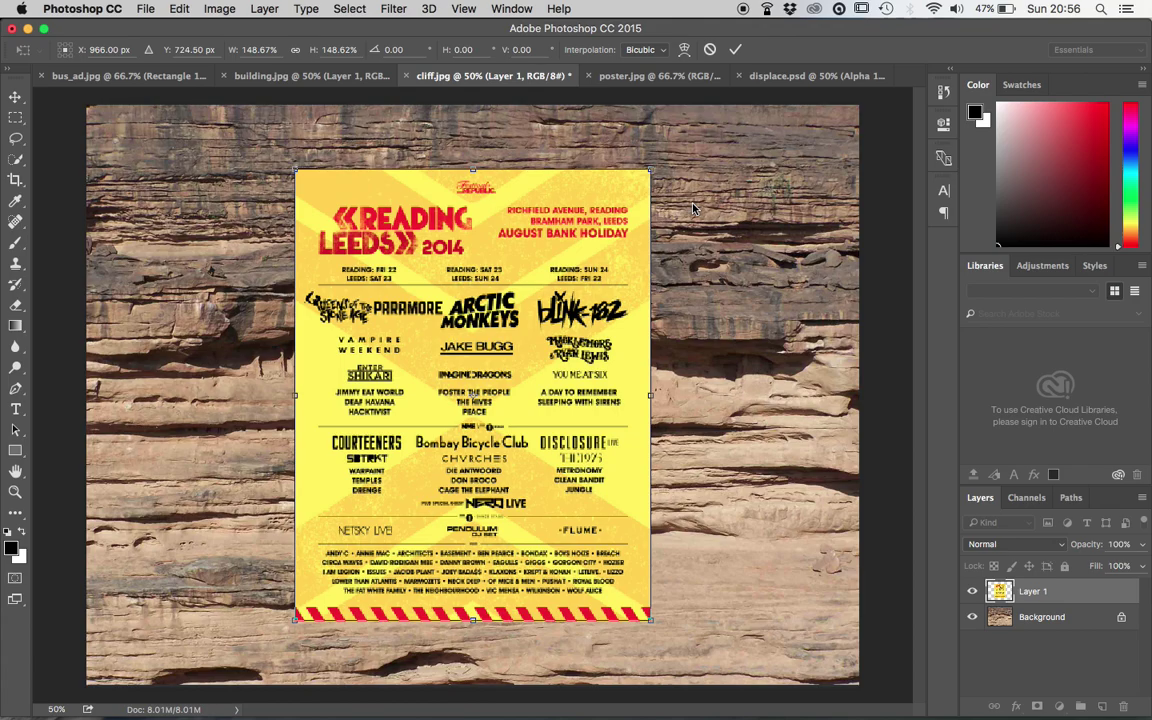
key("Return")
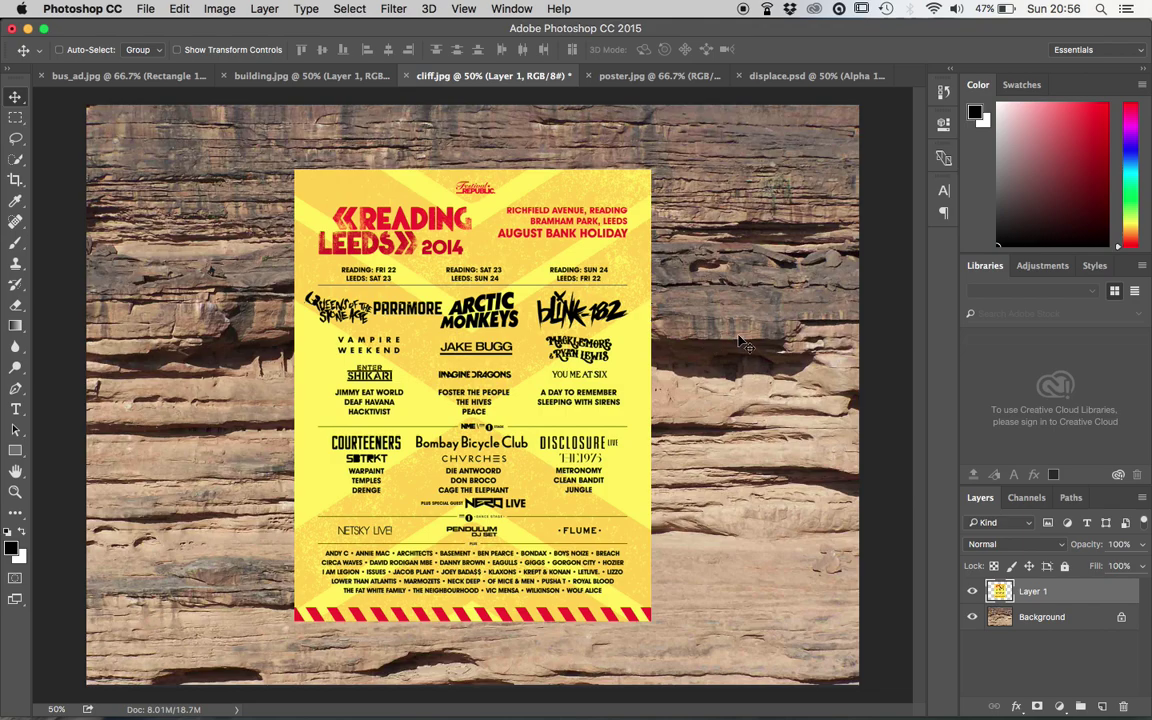
Apply Displace at scale 10 to the poster layer, using displace.psd as the map
left_click(394, 10)
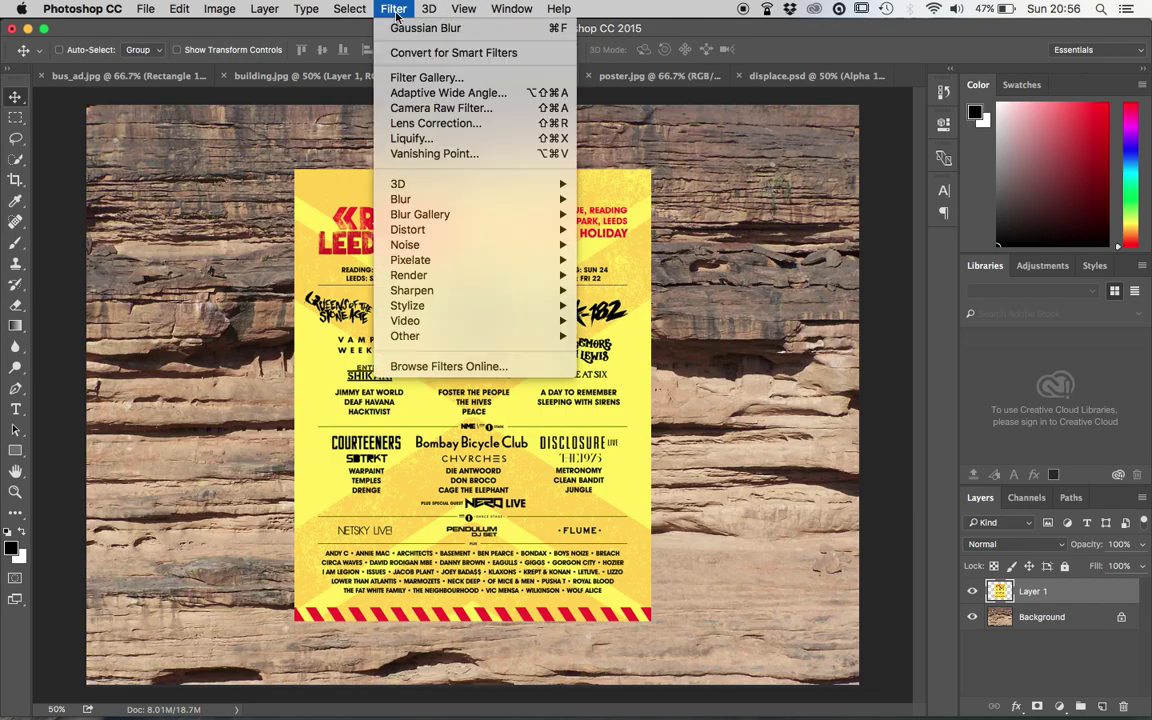
mouse_move(570, 231)
left_click(618, 229)
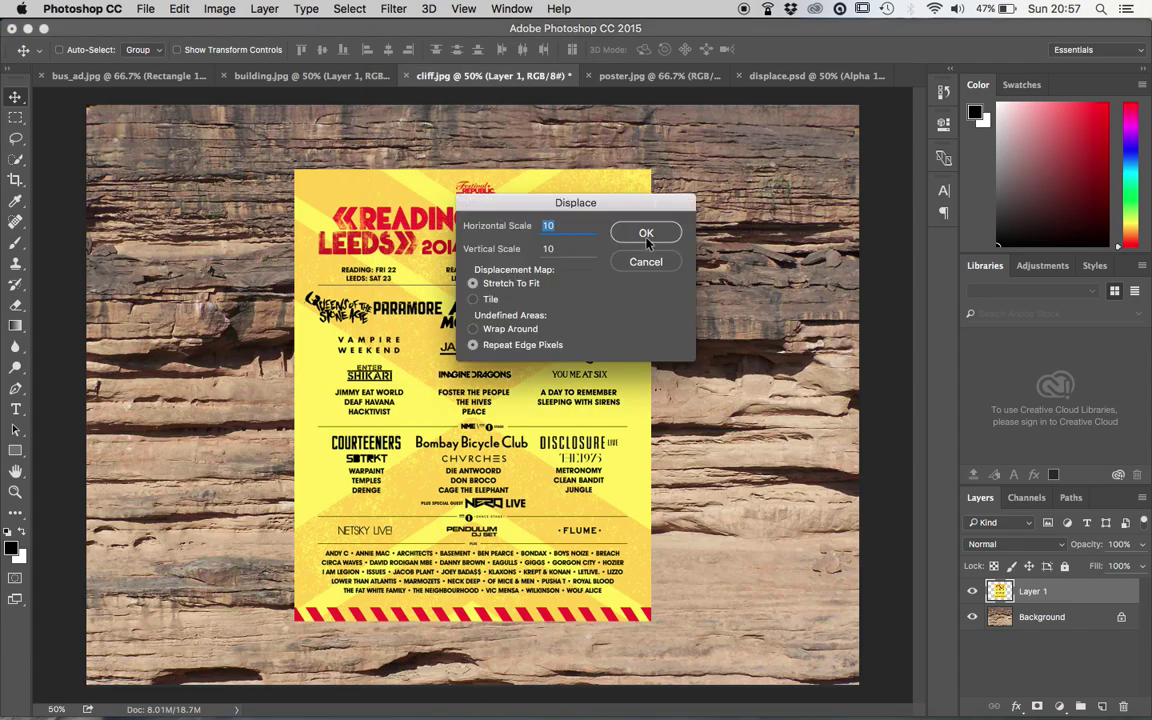
left_click(646, 238)
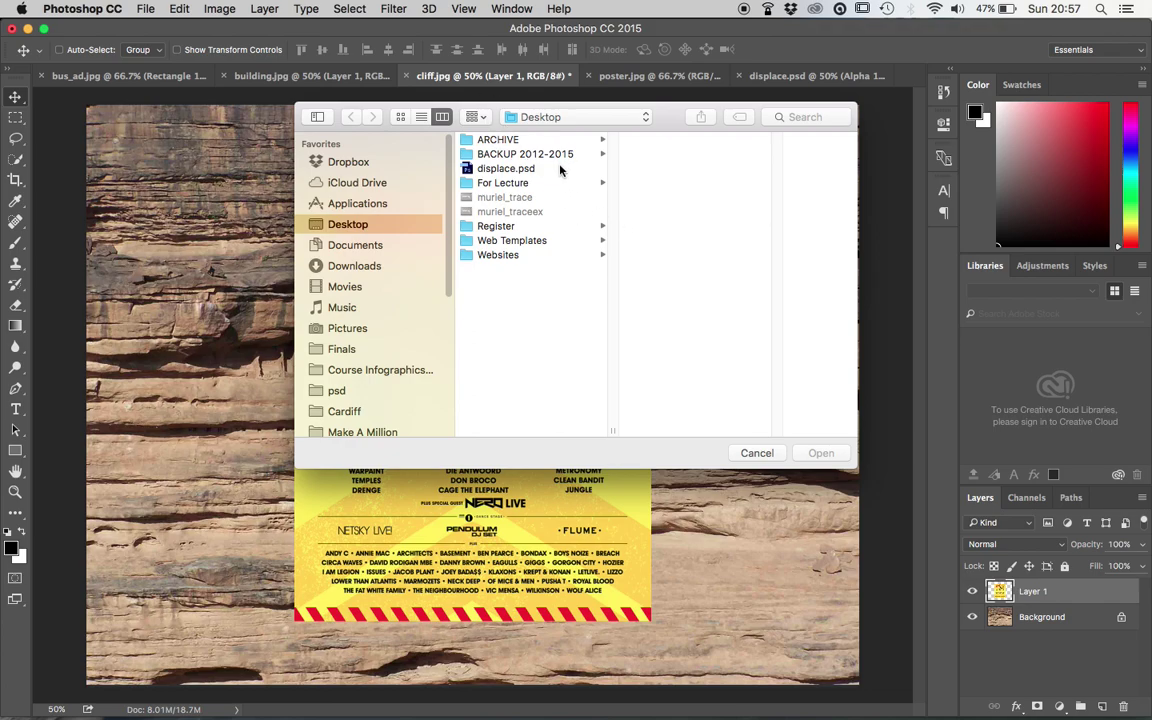
left_click(520, 170)
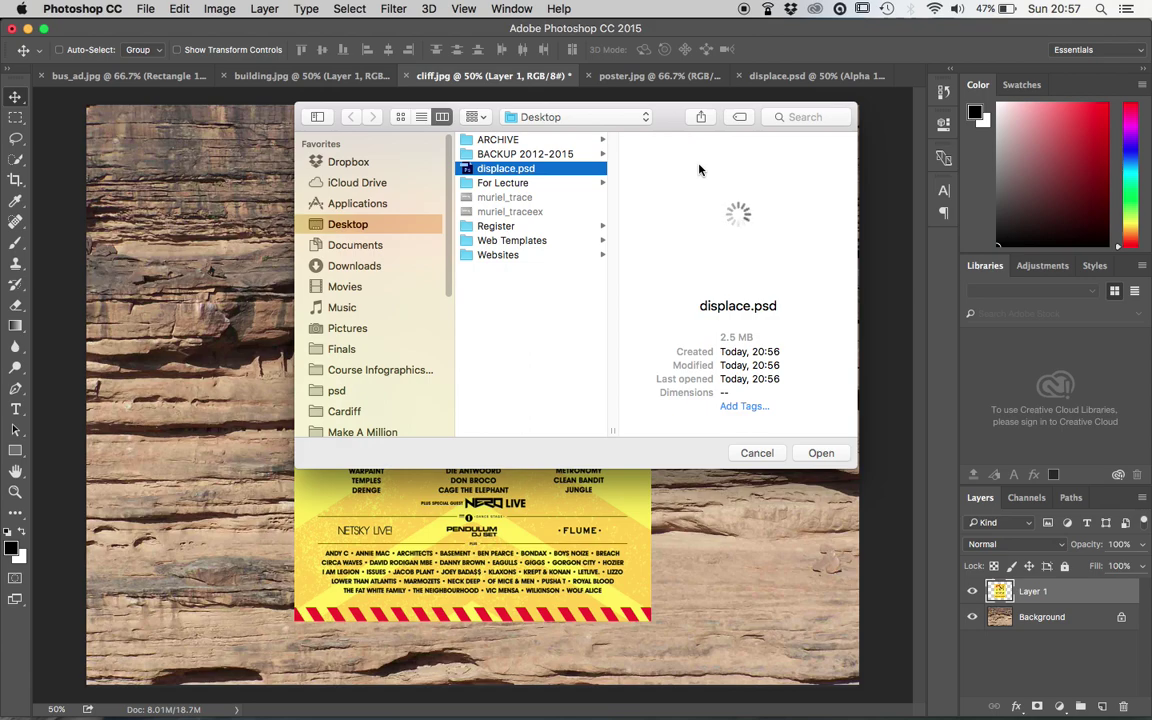
left_click(833, 455)
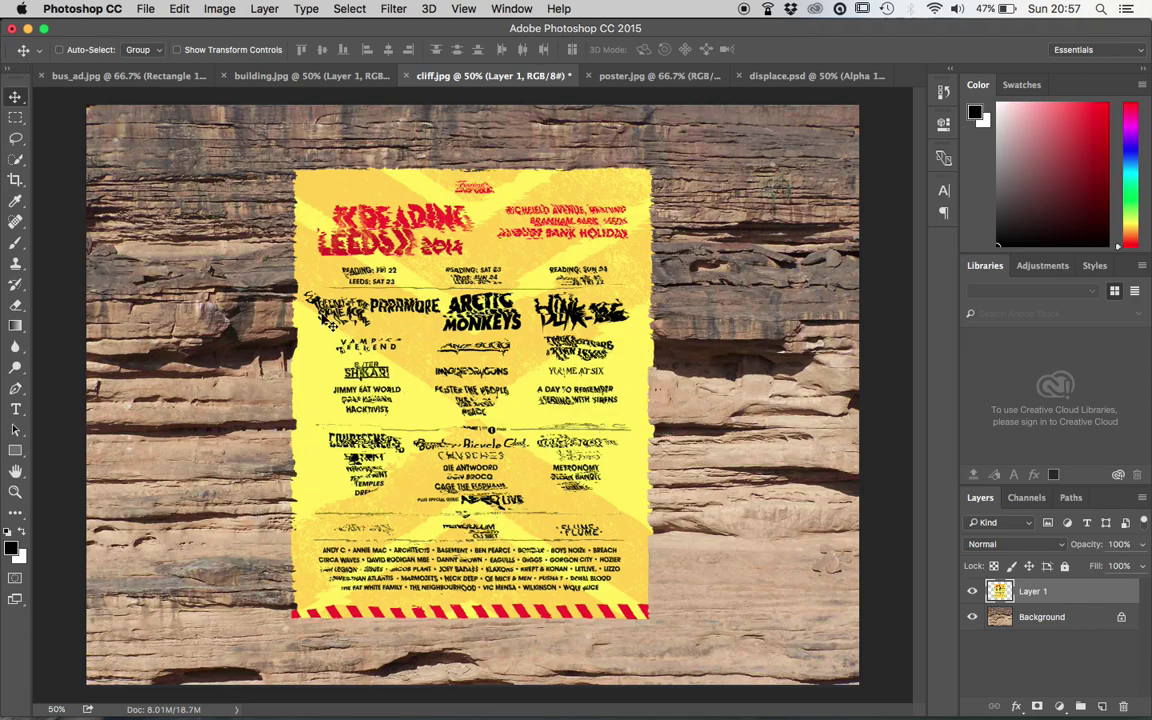
Try Multiply, Color Burn and Lighten on Layer 1, then settle on Linear Burn
left_click(1030, 546)
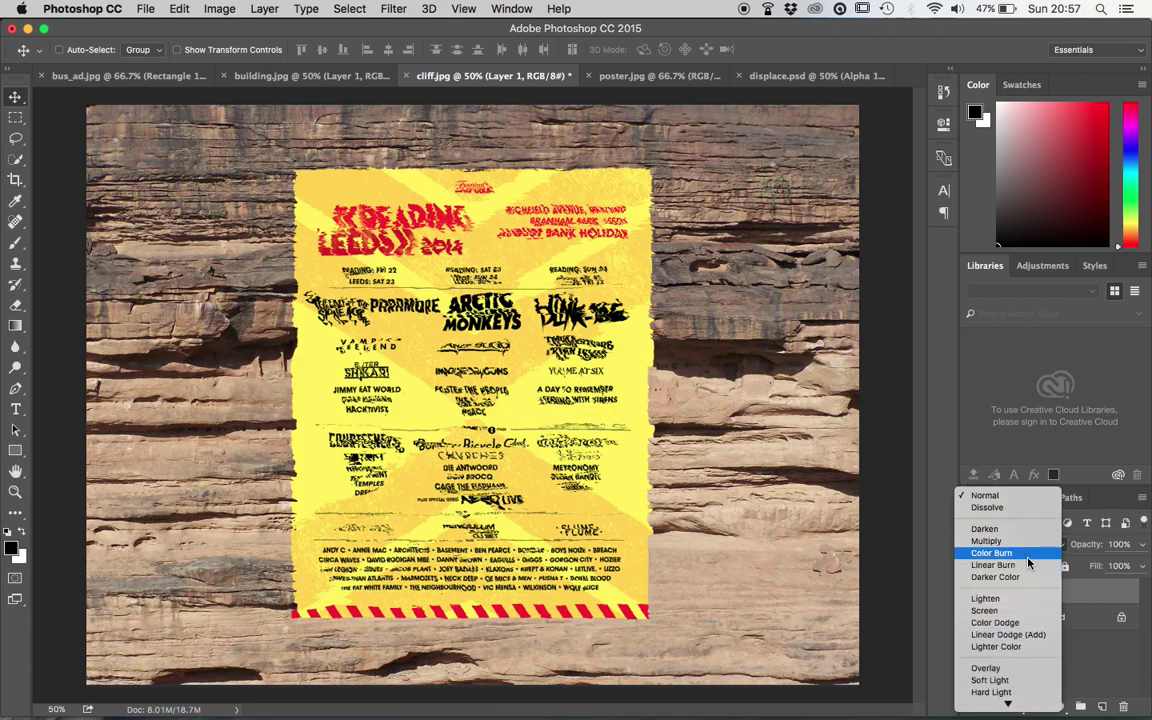
left_click(1028, 538)
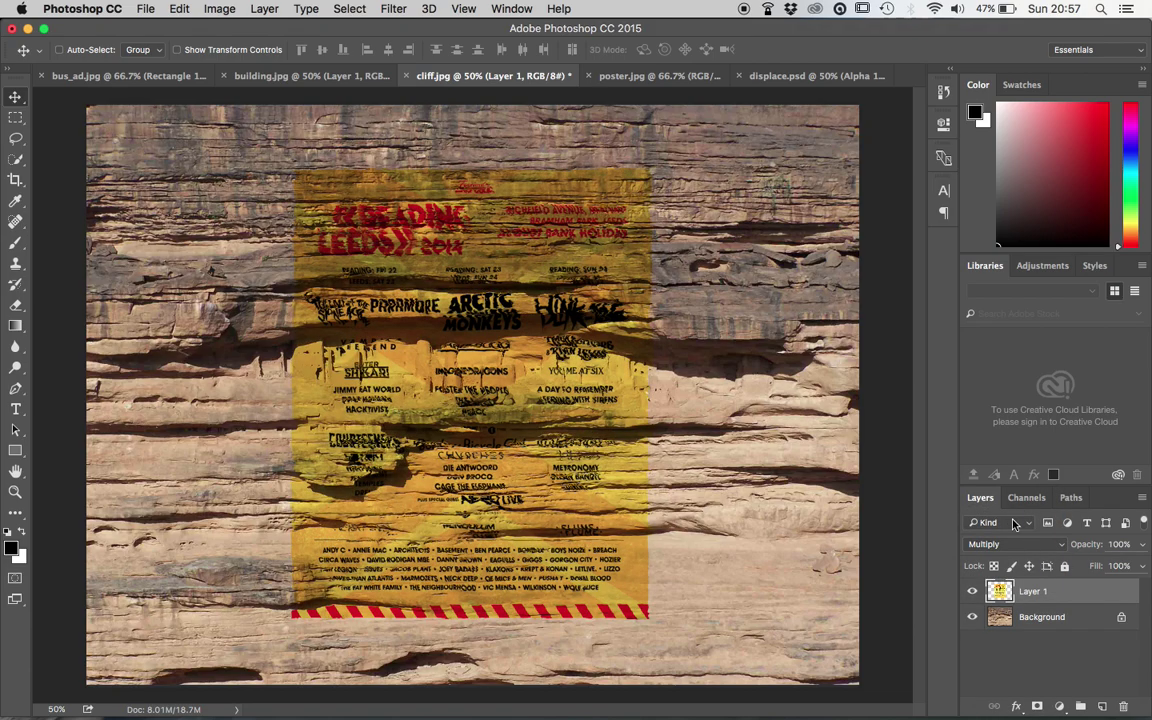
left_click(1022, 541)
left_click(1015, 547)
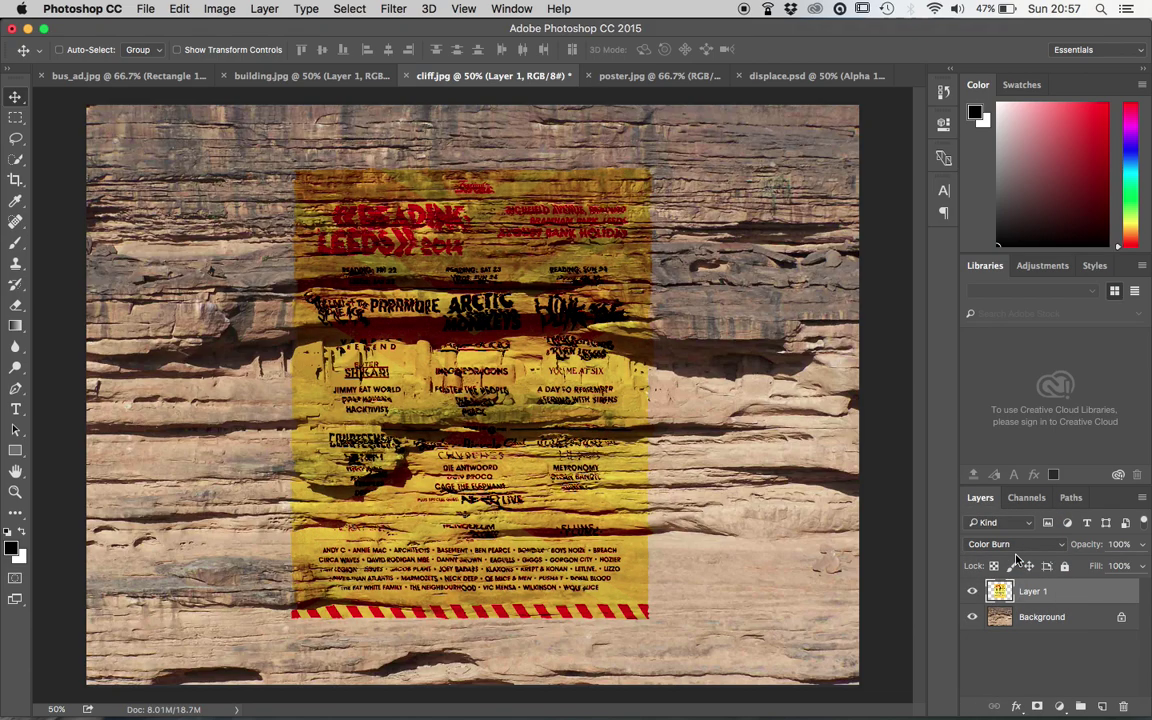
left_click(1013, 541)
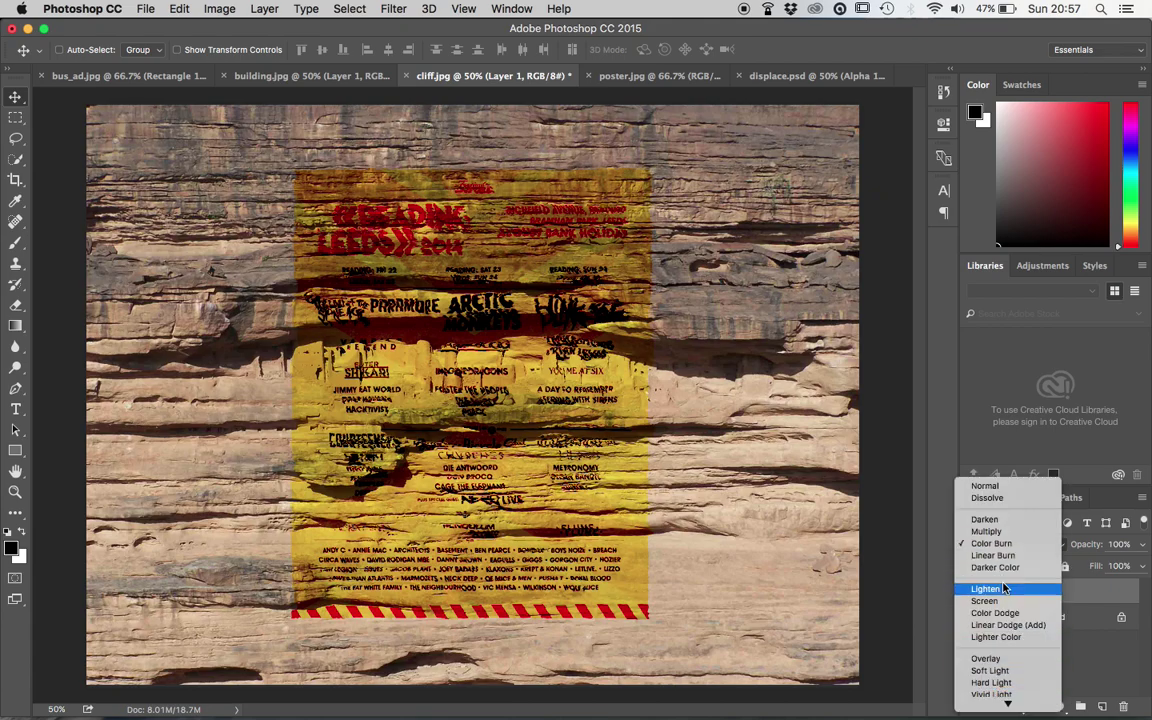
left_click(1000, 583)
left_click(1010, 544)
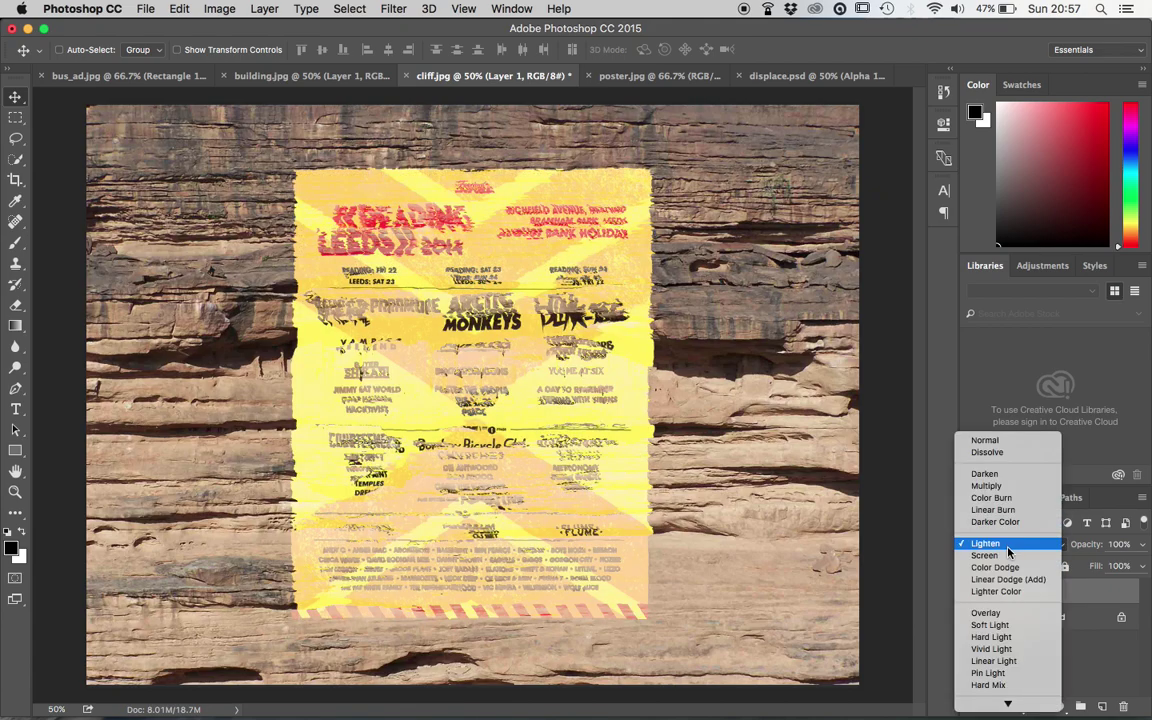
left_click(1005, 510)
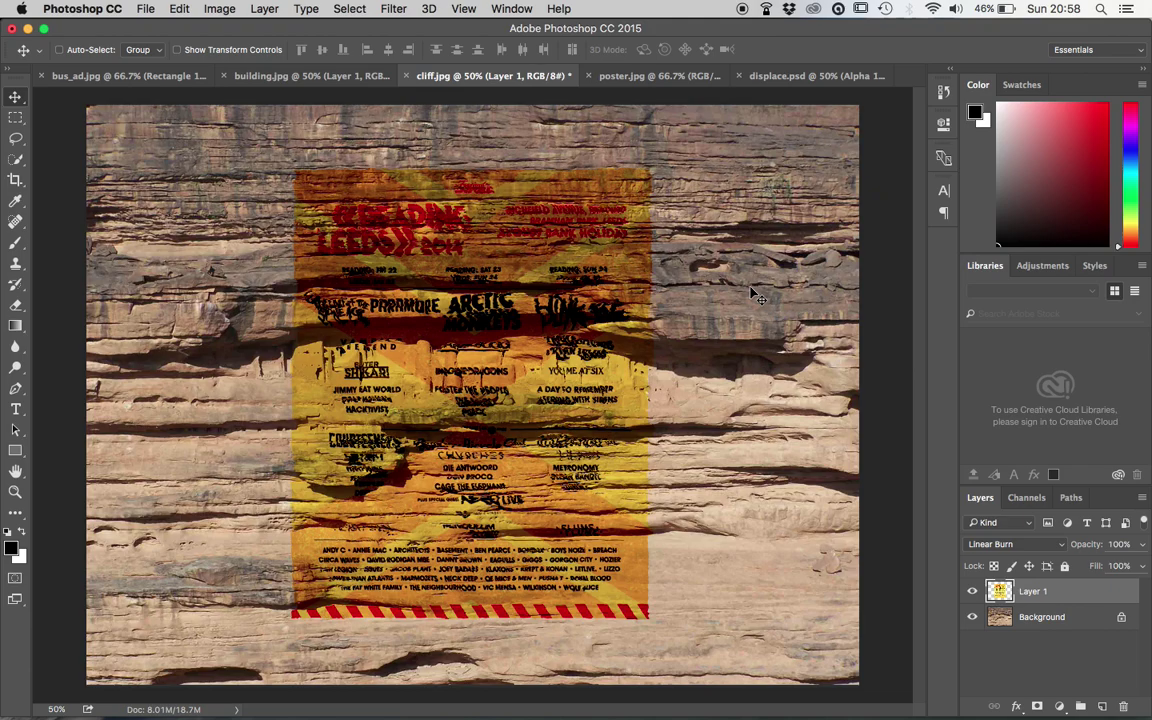
left_click(105, 76)
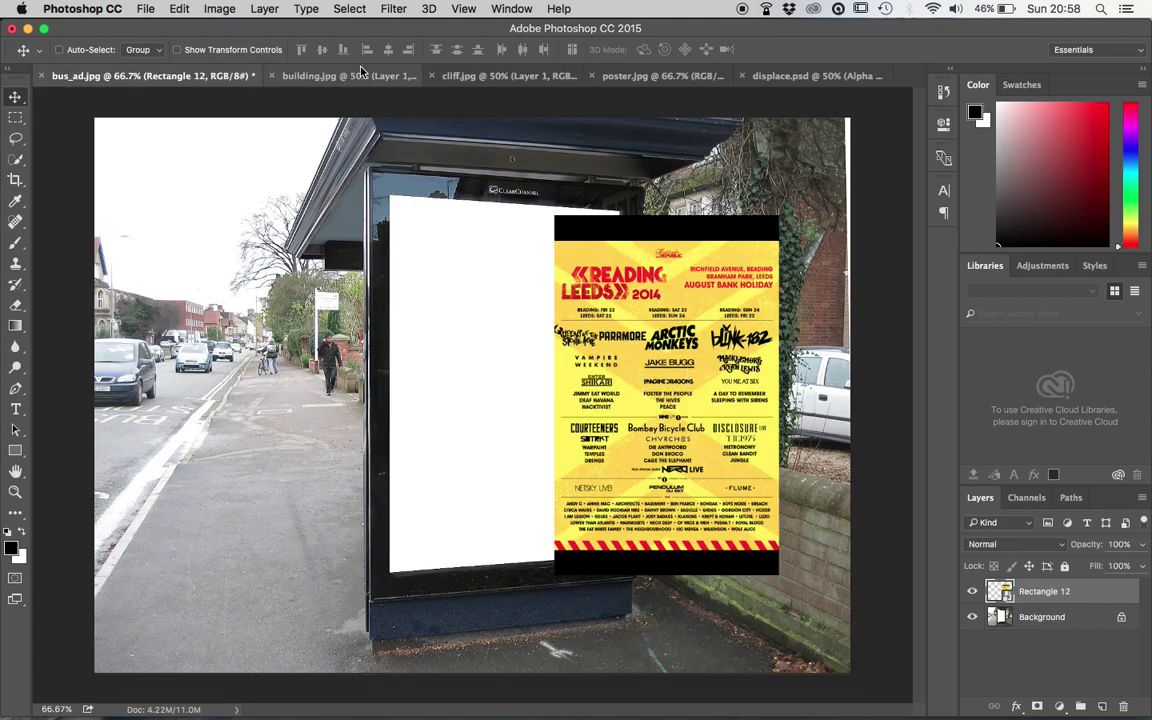
left_click(326, 75)
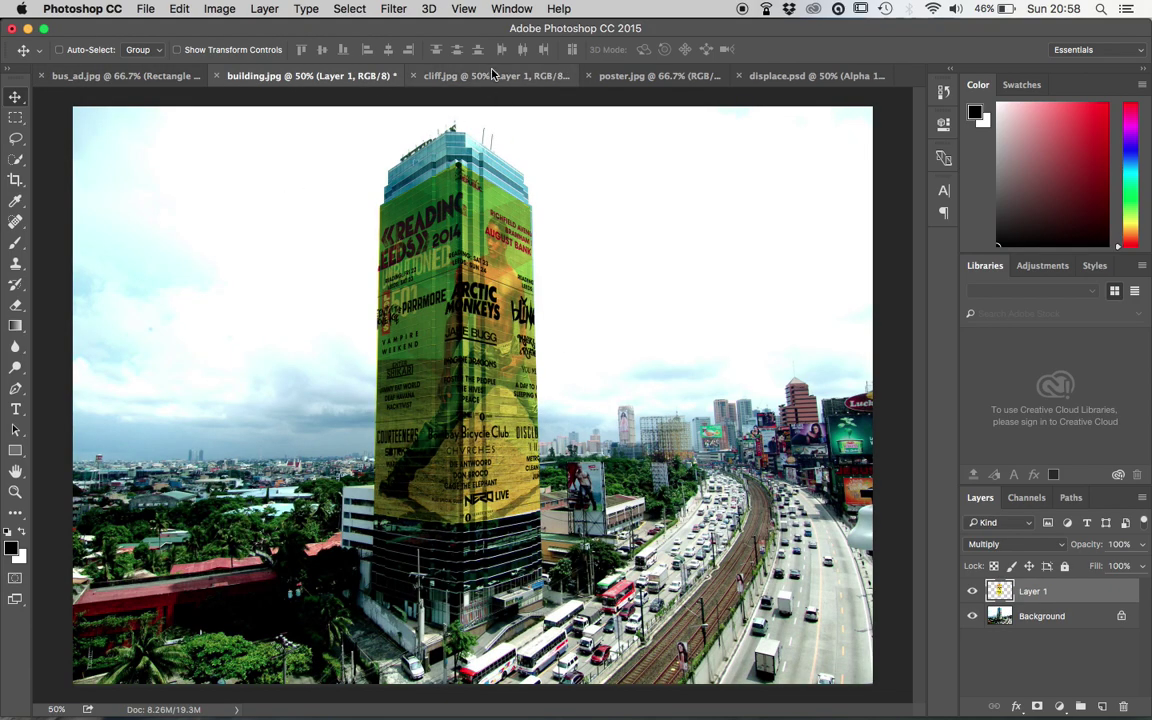
left_click(445, 75)
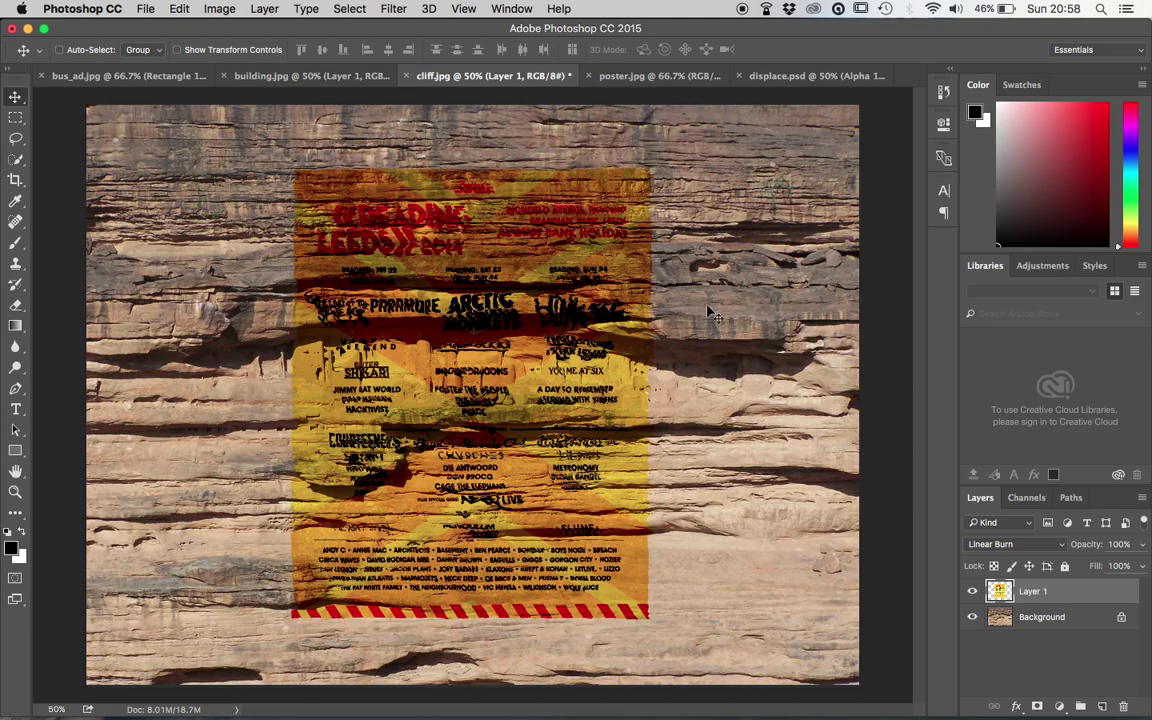